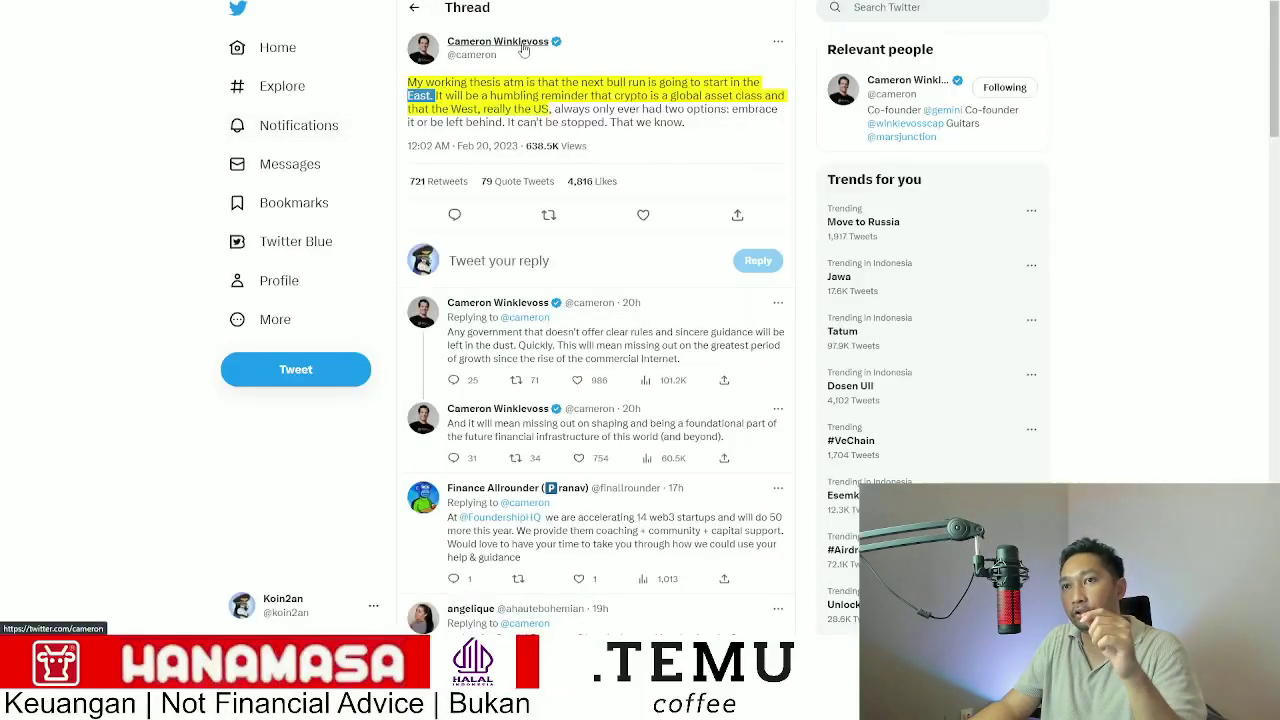
- Switch from the highlighted bull-run tweet to the Book 12 workbook in Excel and bring up the Defi and Metaverse market cap table
{"action": "mouse_move", "coordinate": [515, 64]}
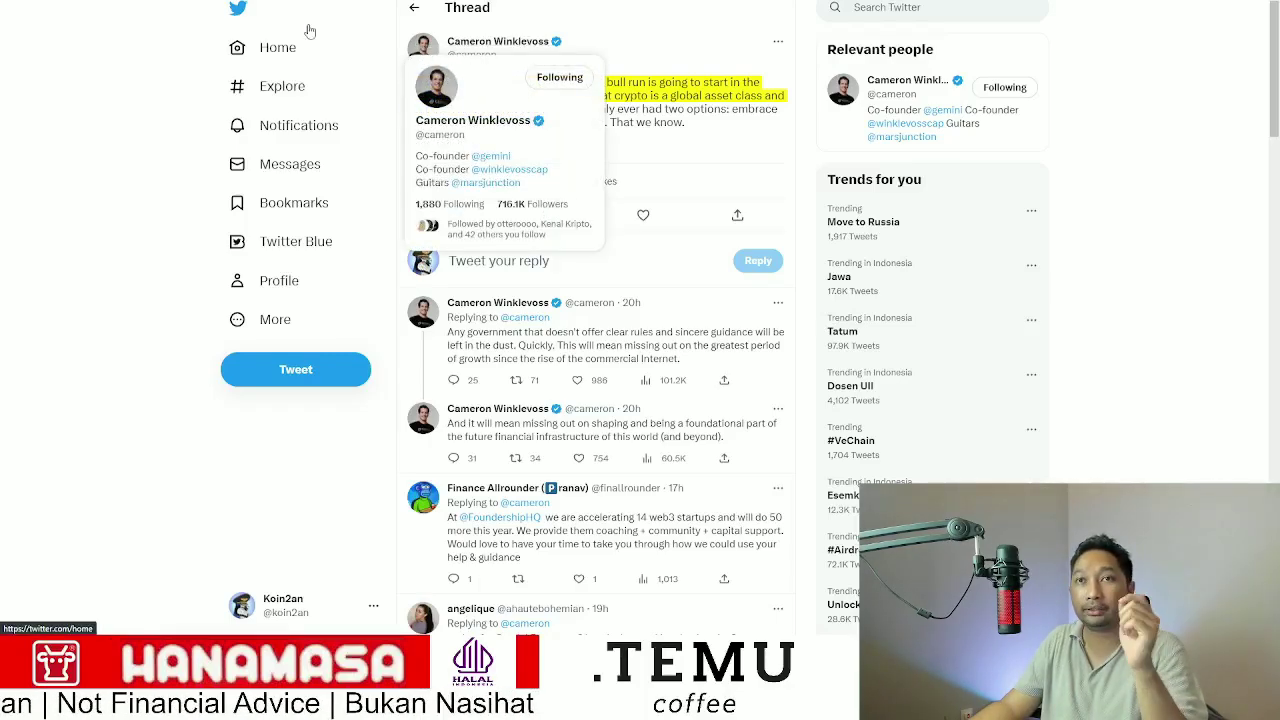
{"action": "key", "text": "alt+Left"}
{"action": "key", "text": "alt+Left"}
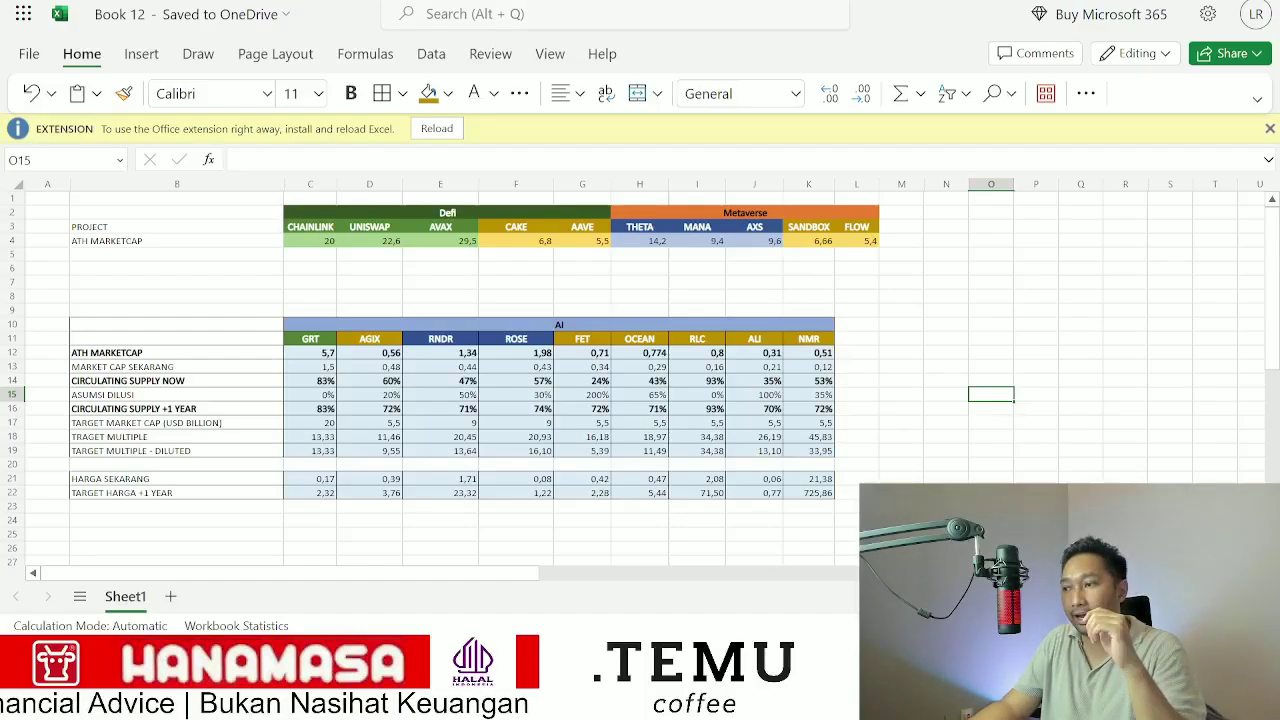
{"action": "scroll", "coordinate": [388, 568], "scroll_direction": "up", "scroll_amount": 2}
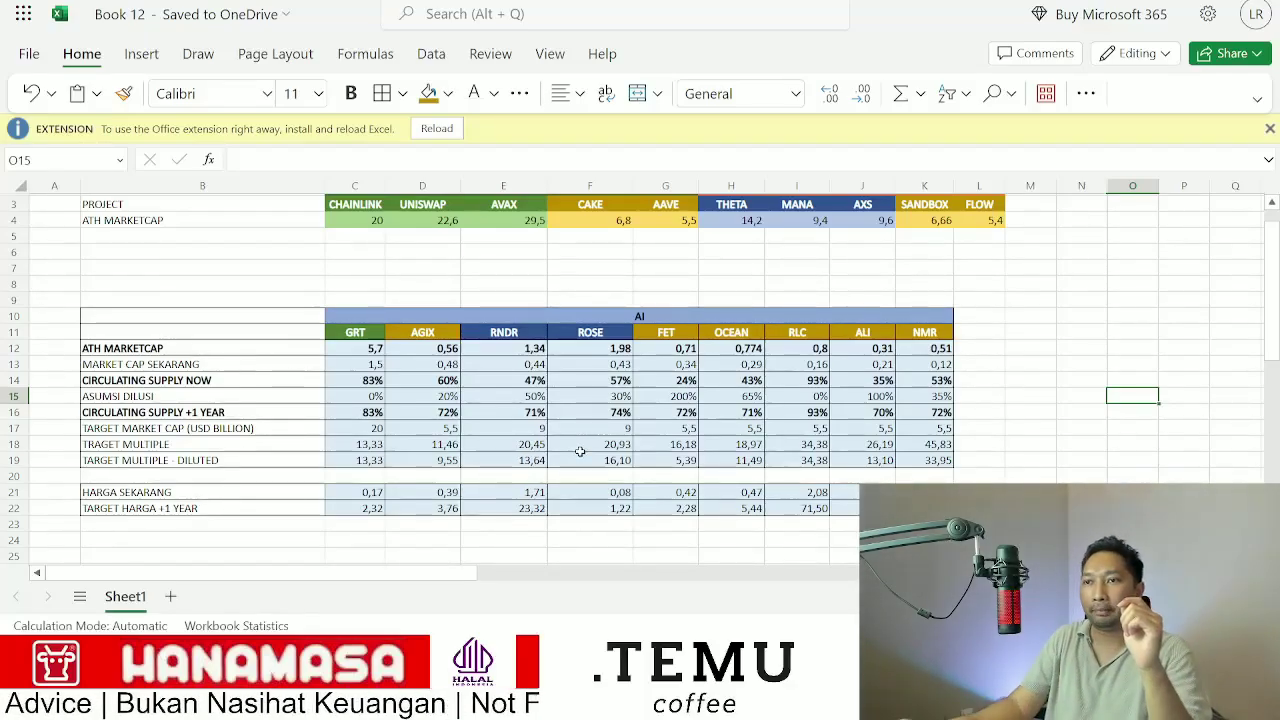
{"action": "scroll", "coordinate": [703, 394], "scroll_direction": "up", "scroll_amount": 1}
{"action": "scroll", "coordinate": [690, 380], "scroll_direction": "up", "scroll_amount": 1}
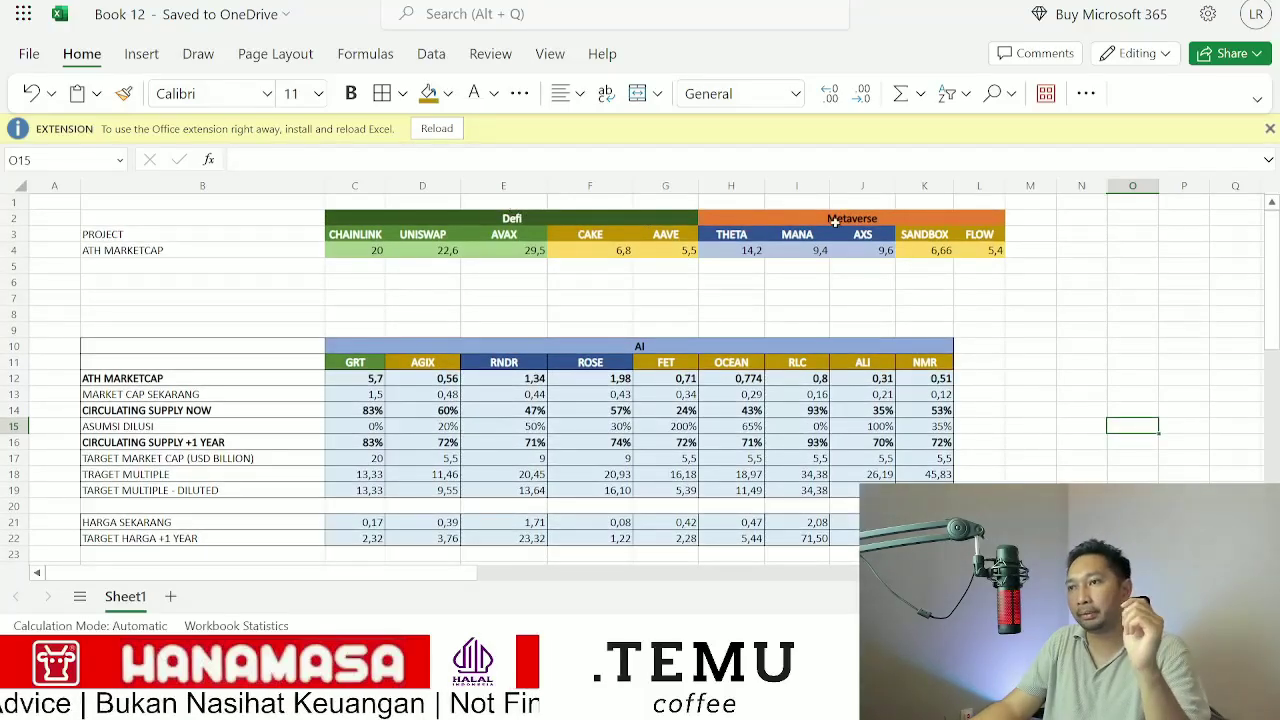
- Go through the Defi projects and their ATH market caps for Chainlink, Uniswap and AVAX, and the AI table heading
{"action": "left_click", "coordinate": [355, 235]}
{"action": "left_click", "coordinate": [412, 238]}
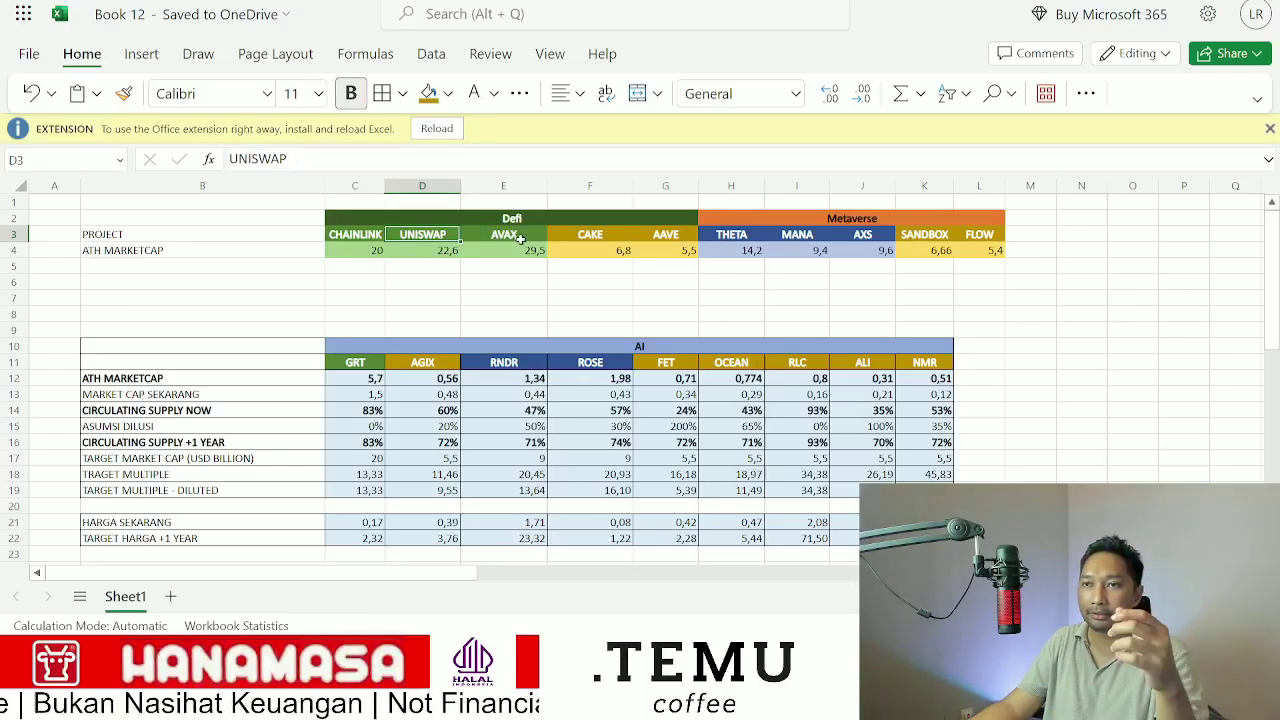
{"action": "left_click_drag", "start_coordinate": [371, 259], "coordinate": [524, 253]}
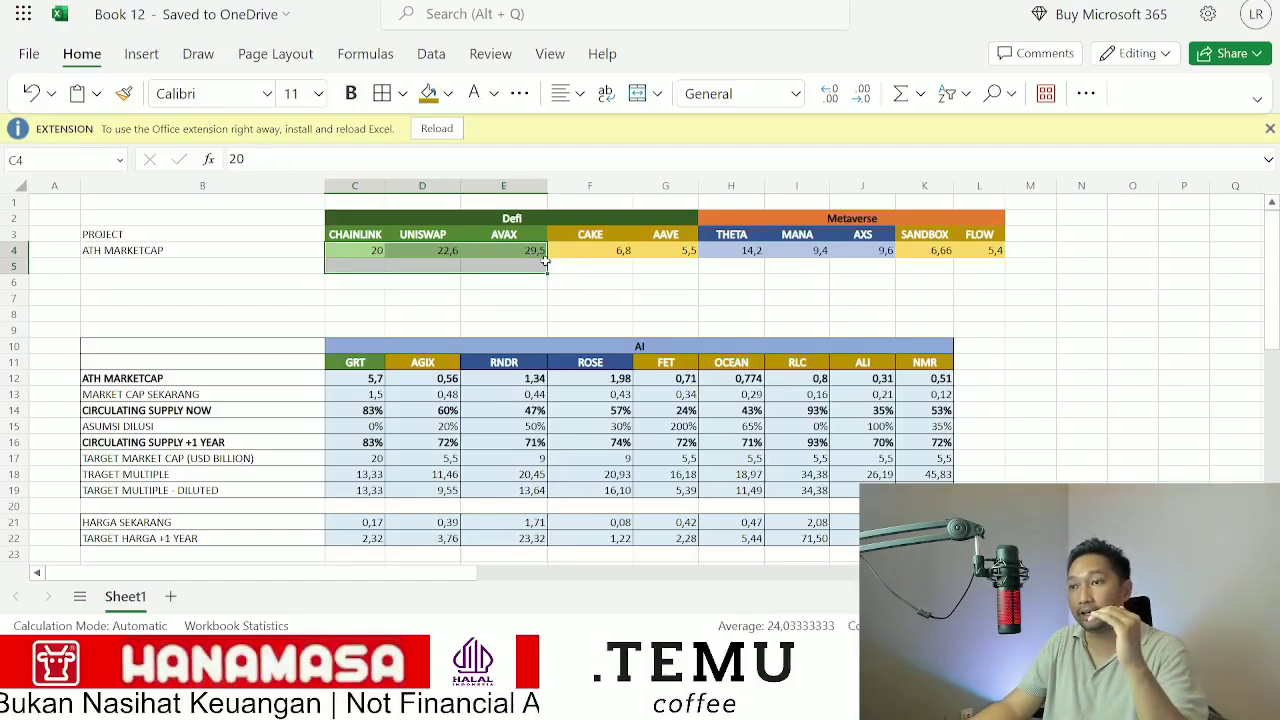
{"action": "left_click", "coordinate": [589, 266]}
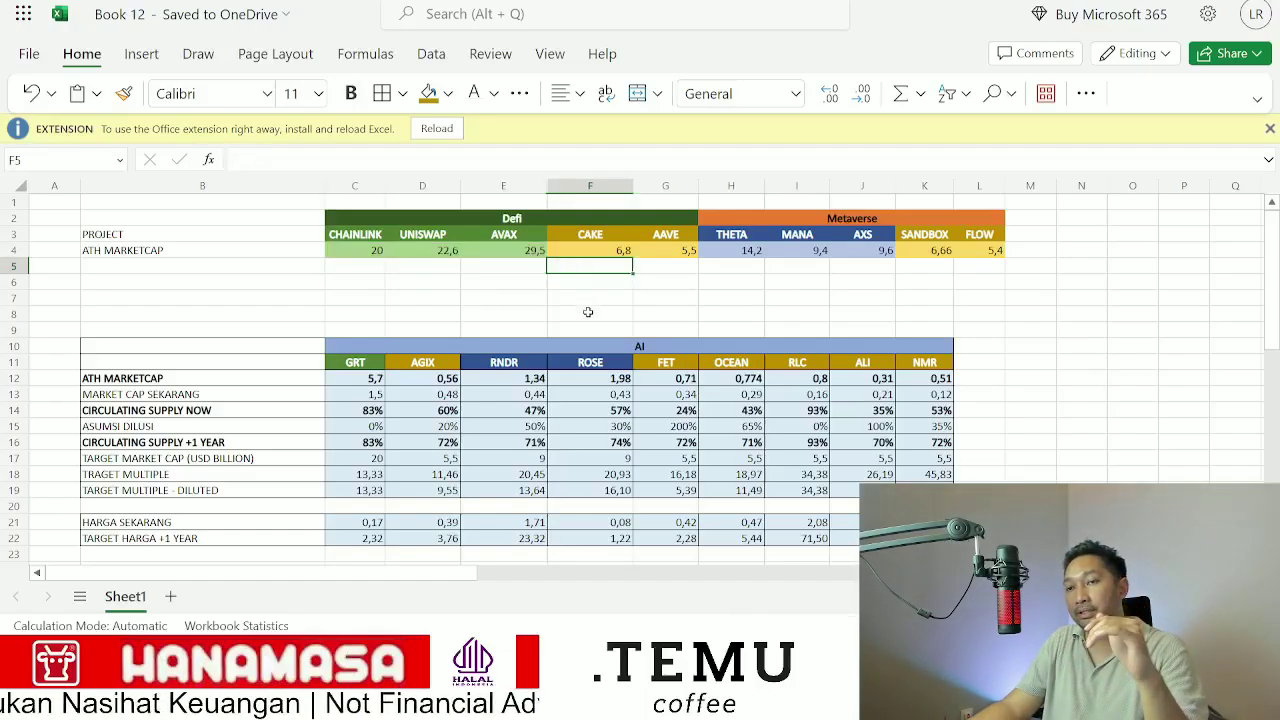
{"action": "left_click", "coordinate": [644, 349]}
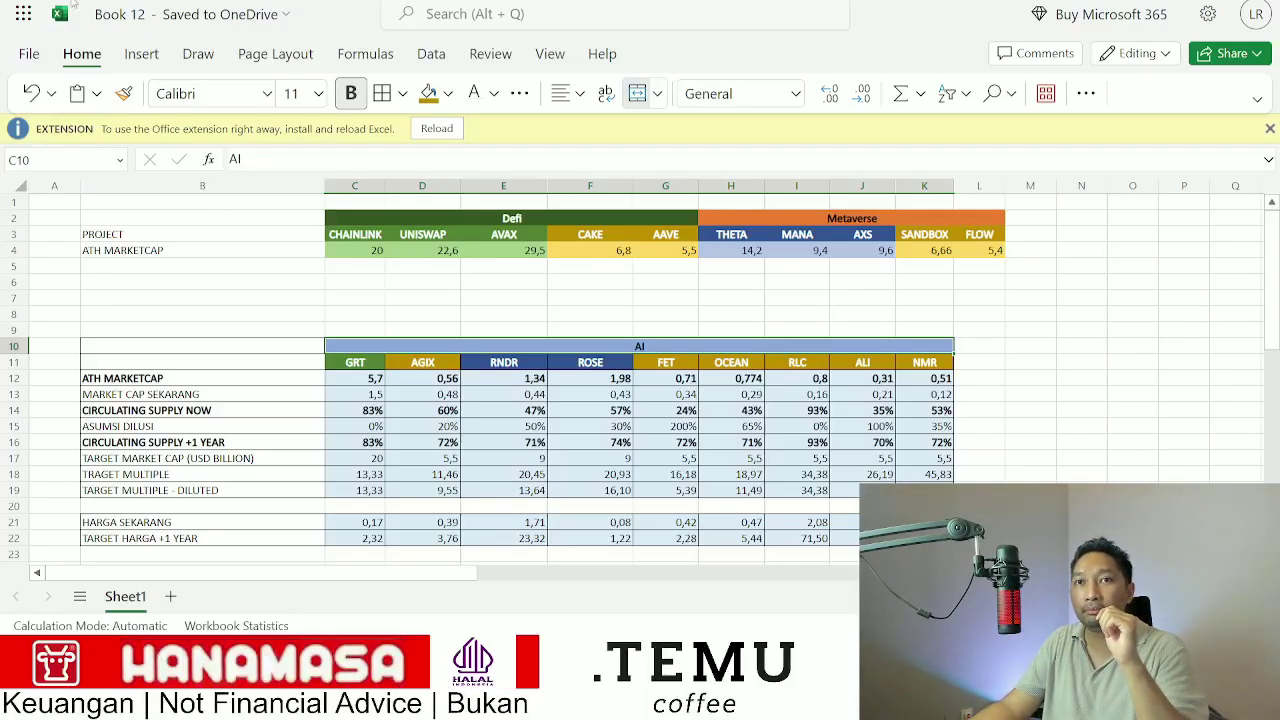
- Return to the bull-run tweet thread on Twitter, clear the text selection and read through the highlighted passage
{"action": "left_click", "coordinate": [205, 4]}
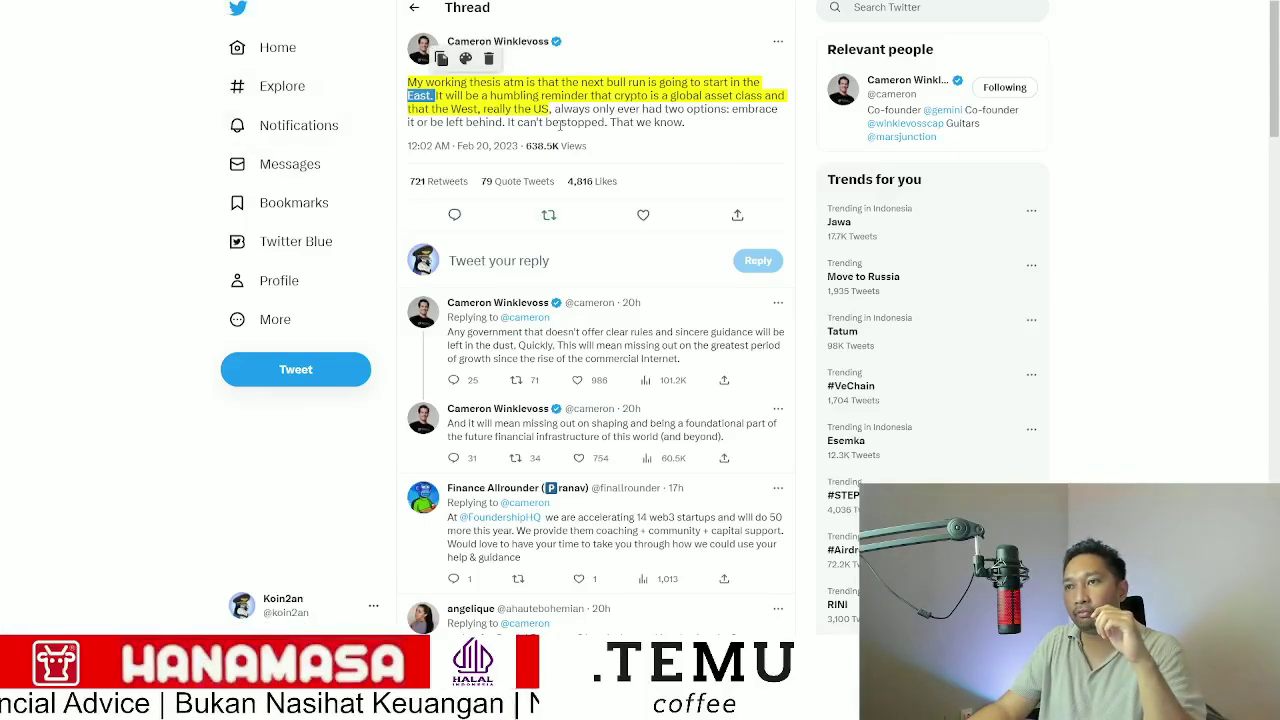
{"action": "left_click", "coordinate": [1180, 185]}
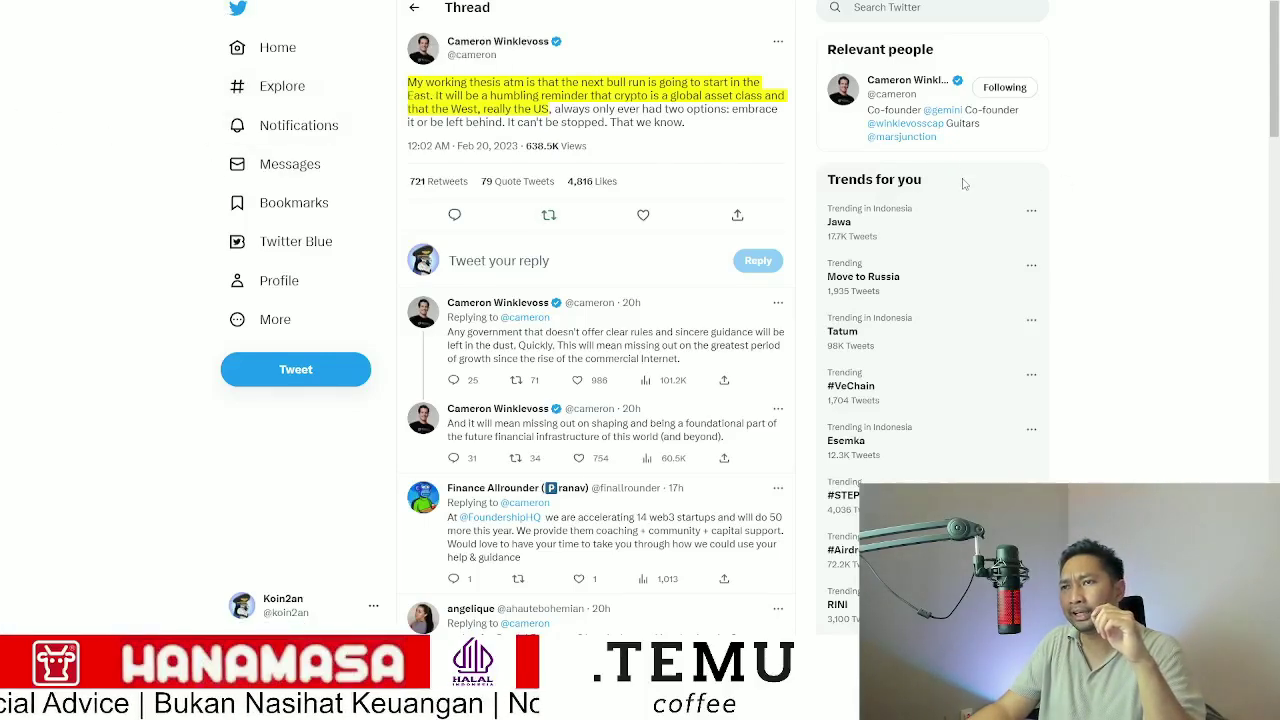
{"action": "mouse_move", "coordinate": [557, 88]}
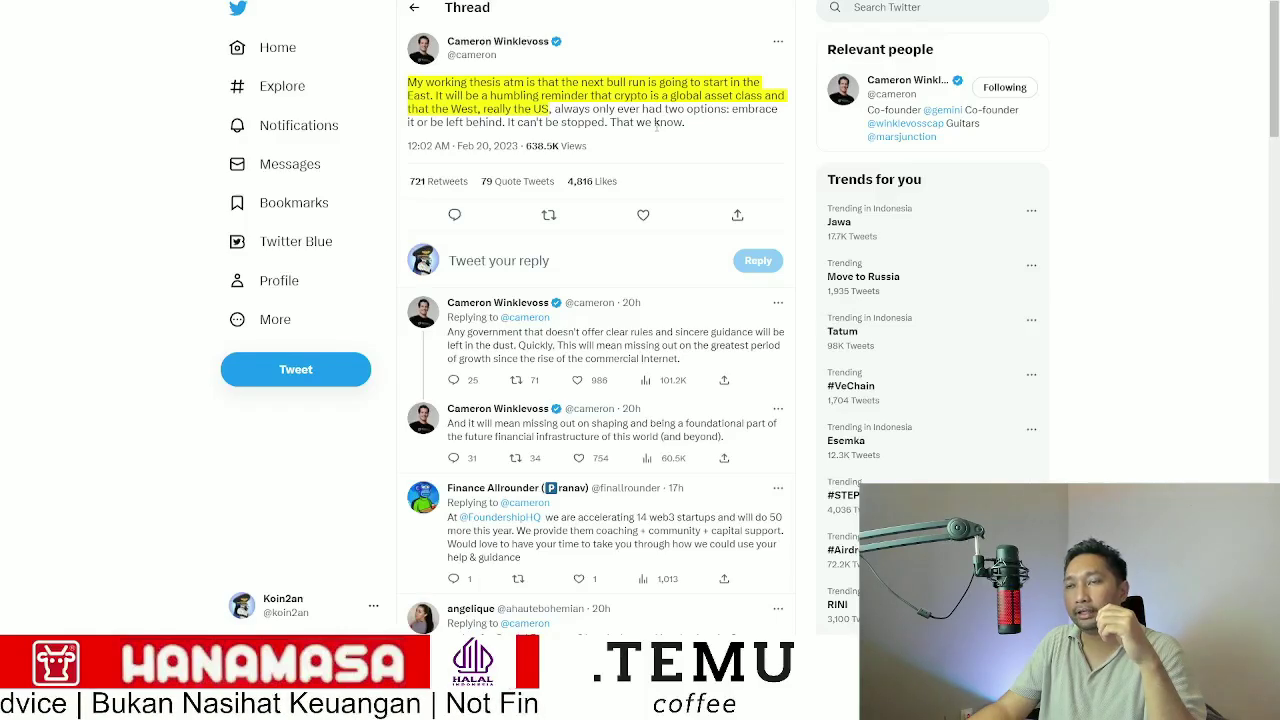
{"action": "mouse_move", "coordinate": [467, 106]}
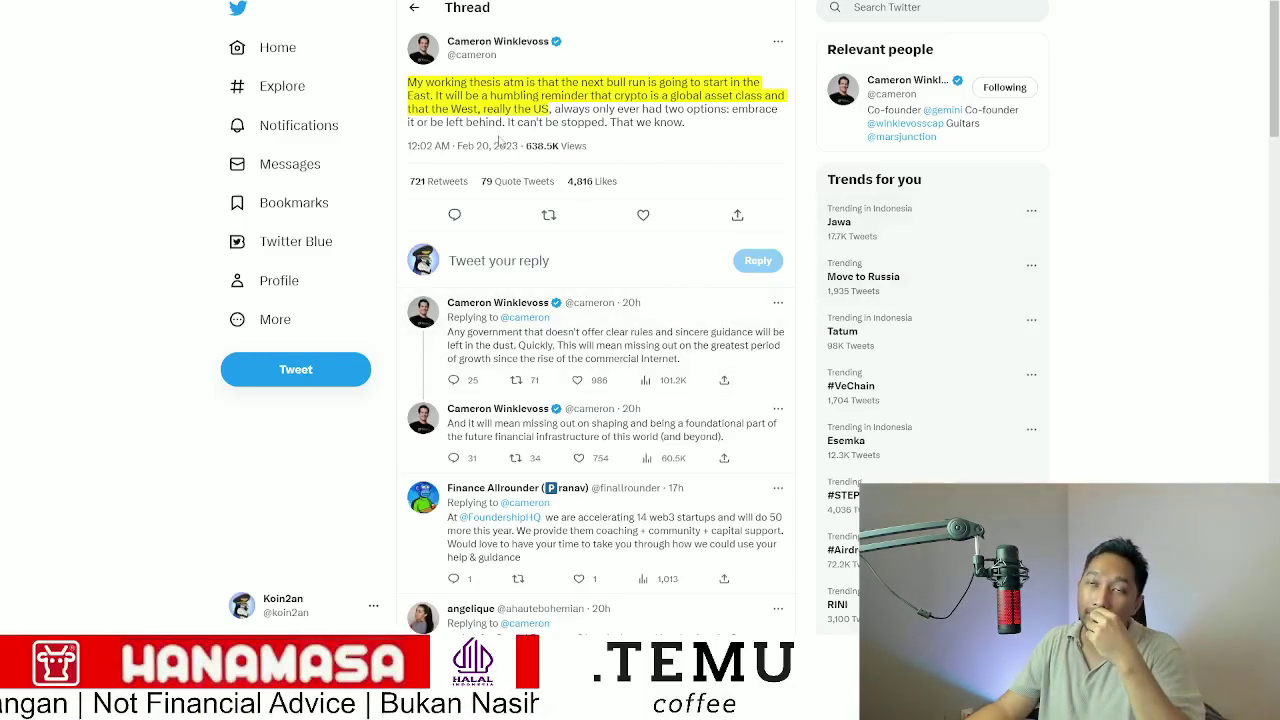
{"action": "mouse_move", "coordinate": [412, 82]}
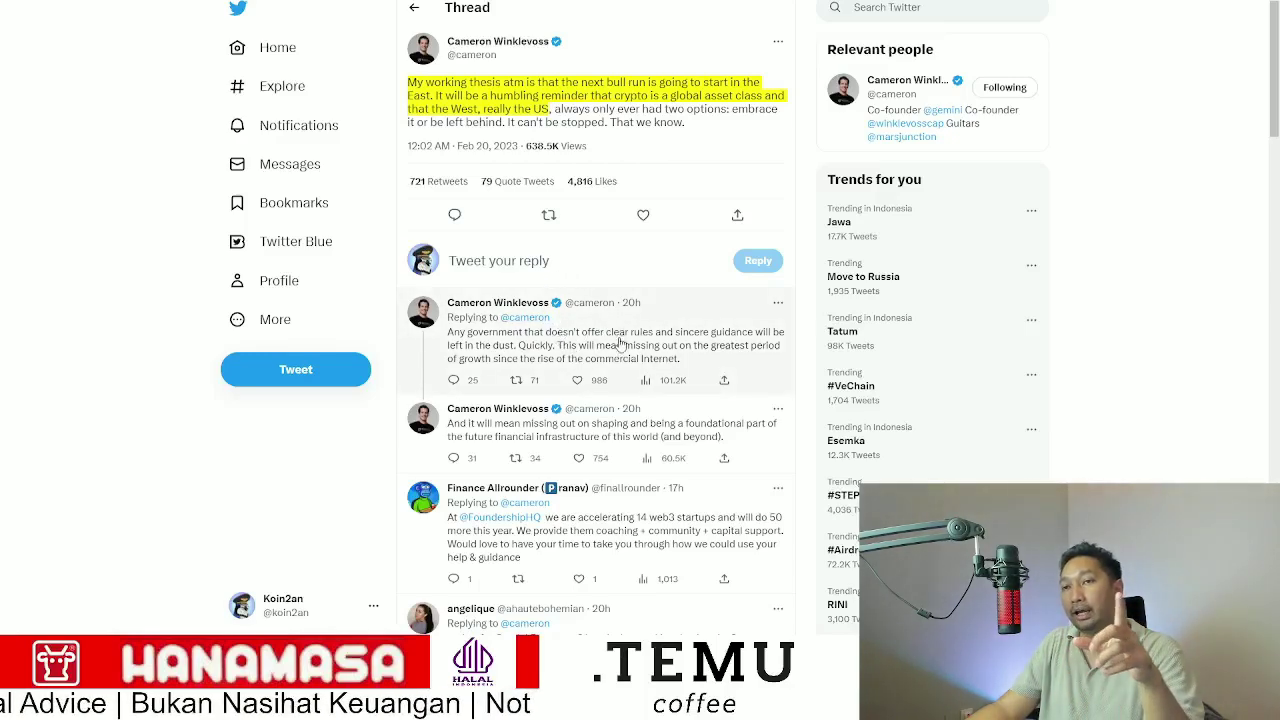
{"action": "mouse_move", "coordinate": [676, 96]}
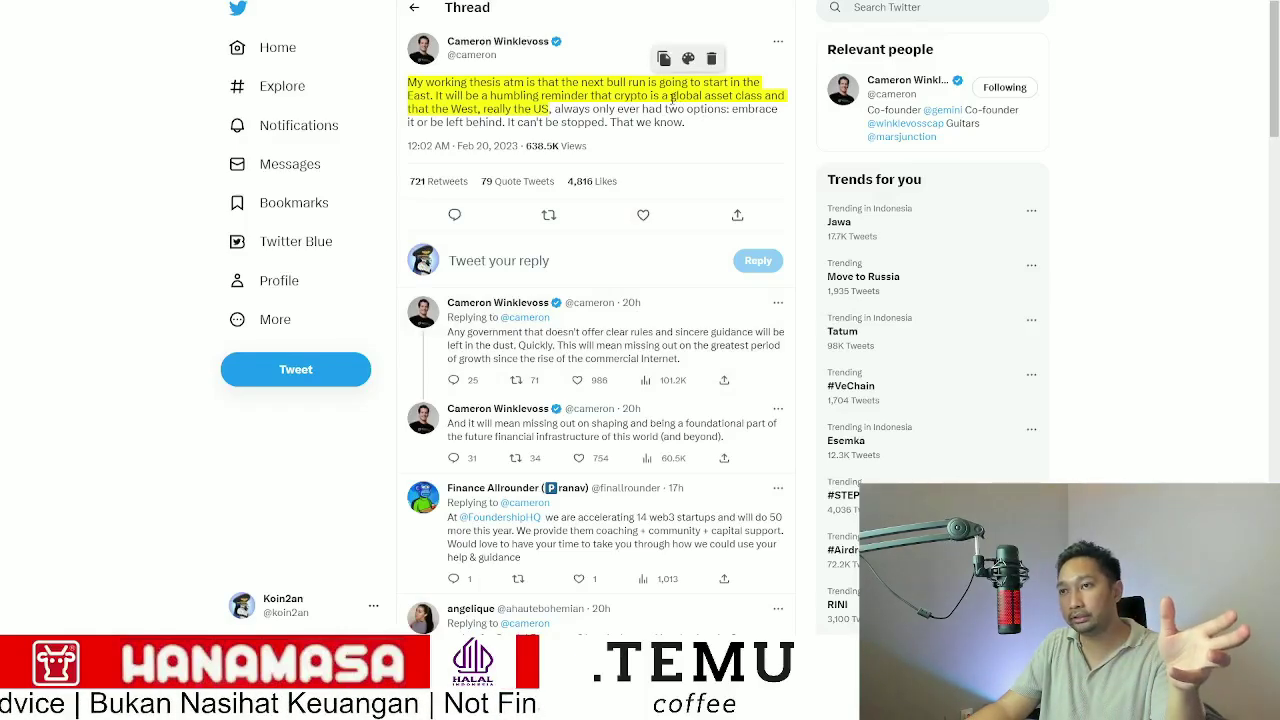
- Mark the phrases "global asset class", "really the US," and "start in the East." in the tweet by selecting each in turn
{"action": "left_click_drag", "start_coordinate": [671, 96], "coordinate": [763, 96]}
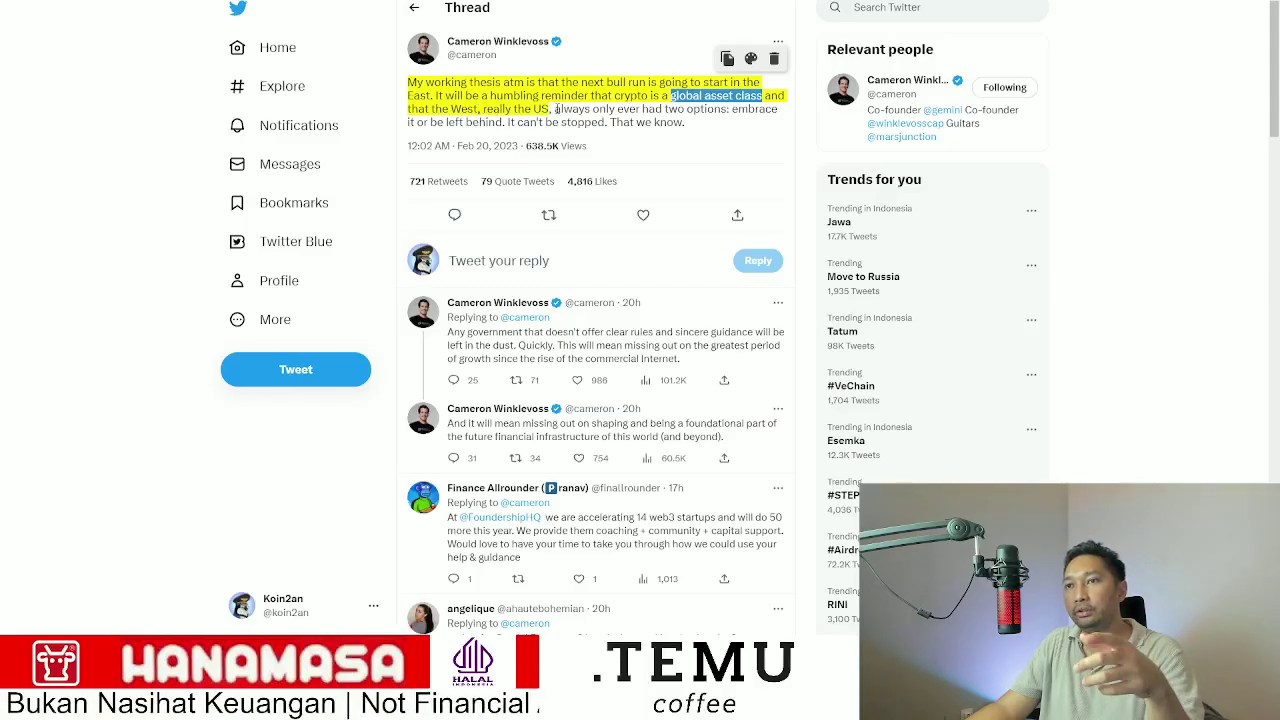
{"action": "left_click_drag", "start_coordinate": [553, 108], "coordinate": [484, 118]}
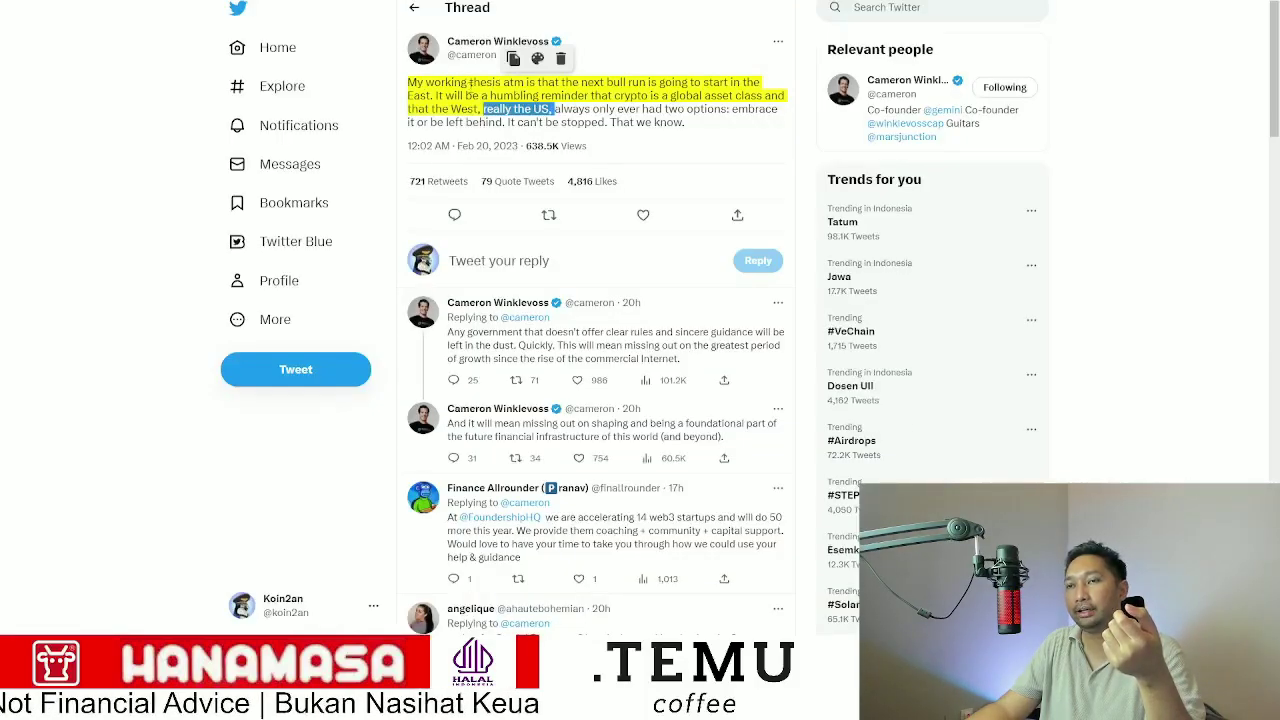
{"action": "mouse_move", "coordinate": [437, 96]}
{"action": "left_mouse_down"}
{"action": "mouse_move", "coordinate": [600, 70]}
{"action": "mouse_move", "coordinate": [722, 84]}
{"action": "mouse_move", "coordinate": [703, 86]}
{"action": "left_mouse_up"}
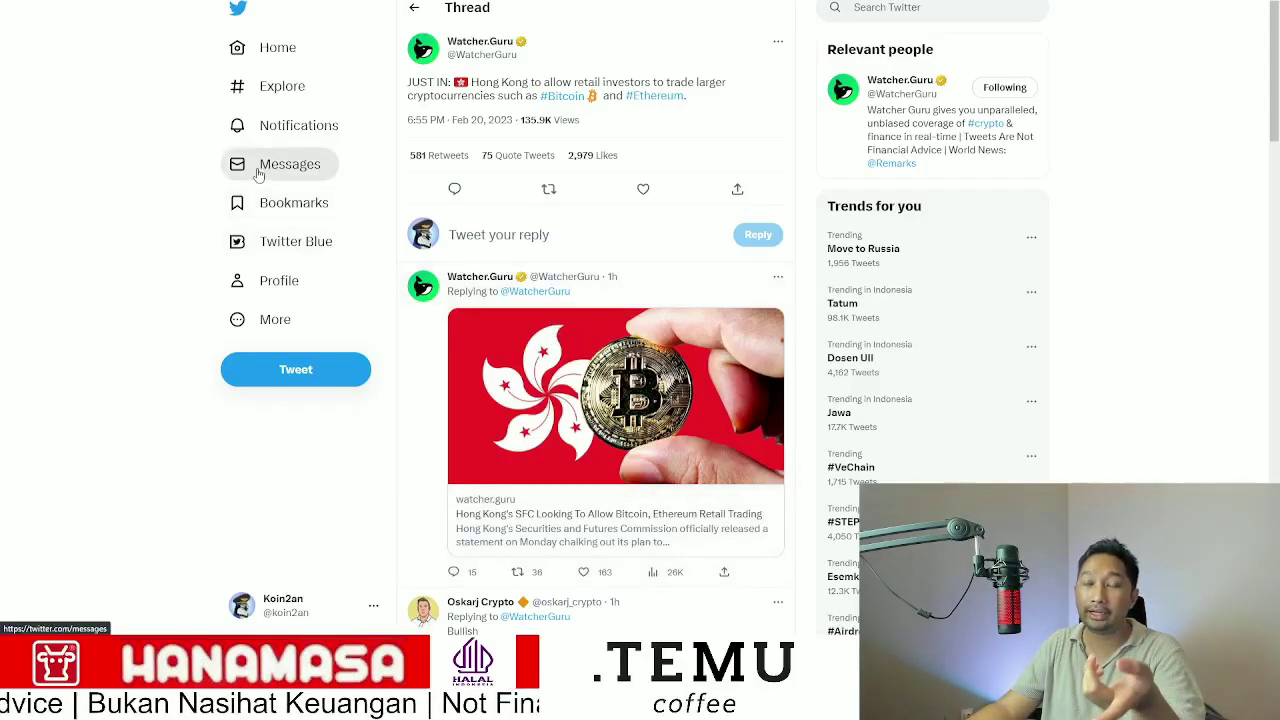
- Look through the Watcher.Guru thread on Hong Kong retail crypto trading and the tweet with the China liquidity injection chart
{"action": "scroll", "coordinate": [683, 481], "scroll_direction": "down", "scroll_amount": 1}
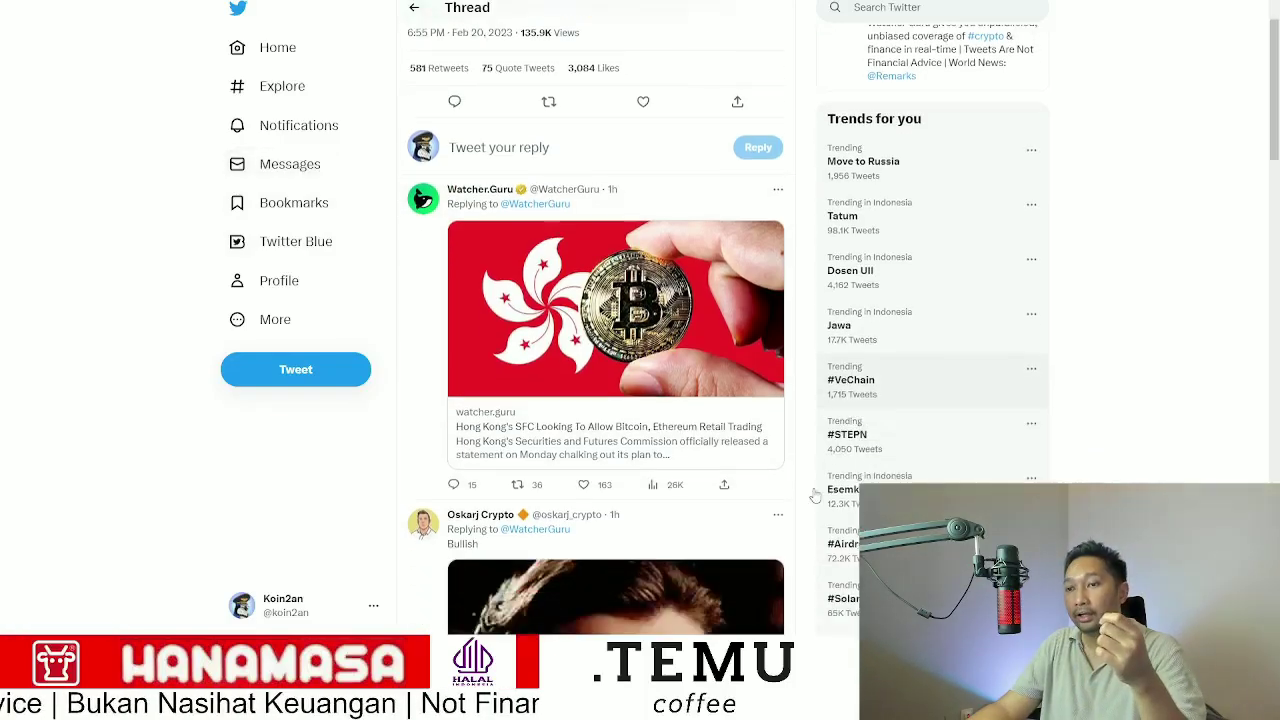
{"action": "scroll", "coordinate": [683, 481], "scroll_direction": "up", "scroll_amount": 1}
{"action": "key", "text": "ctrl+Tab"}
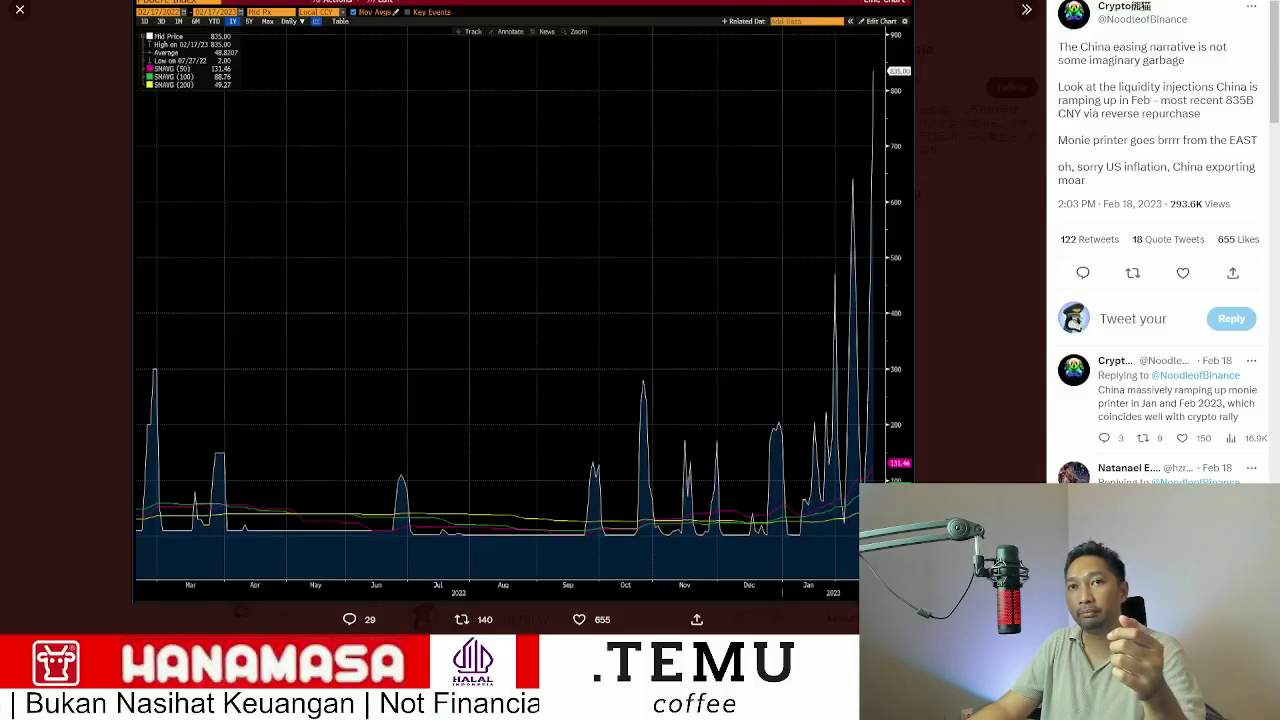
{"action": "key", "text": "ctrl+Tab"}
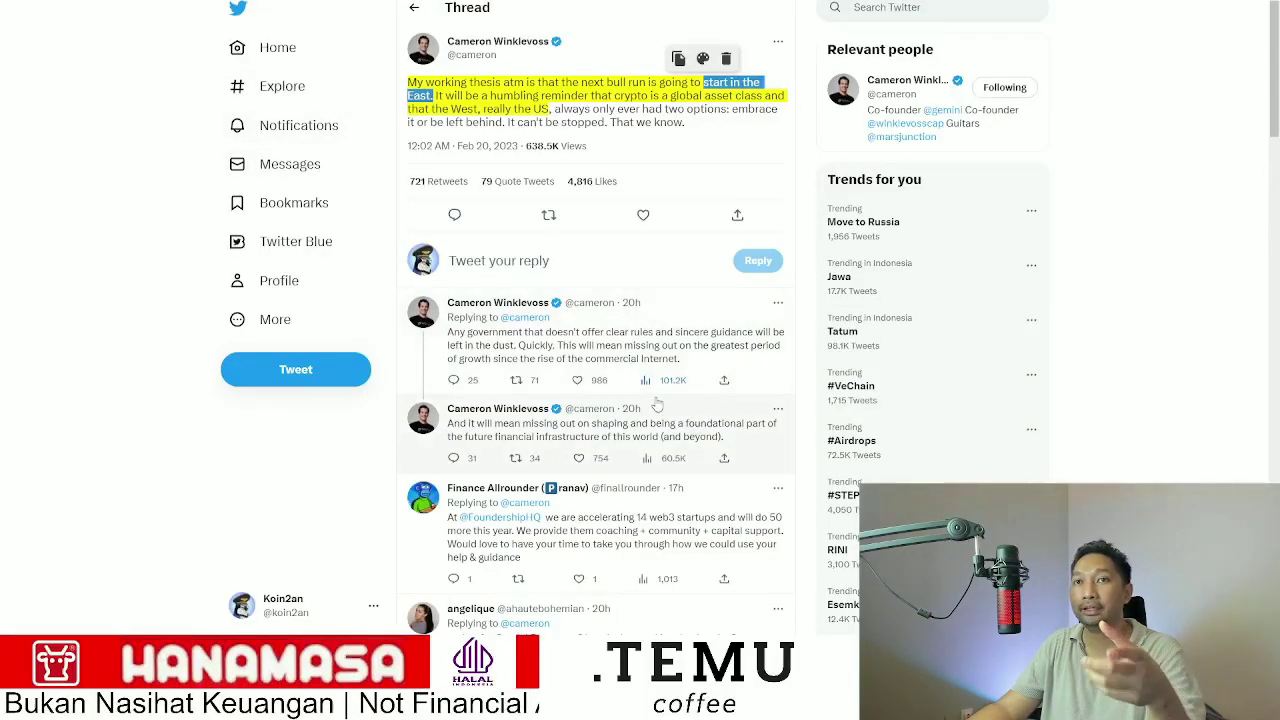
- Switch to the weekly BTCUSDT chart in TradingView and hide the MA 50 indicator, keeping the recent candles and wave projection in view
{"action": "key", "text": "ctrl+Tab"}
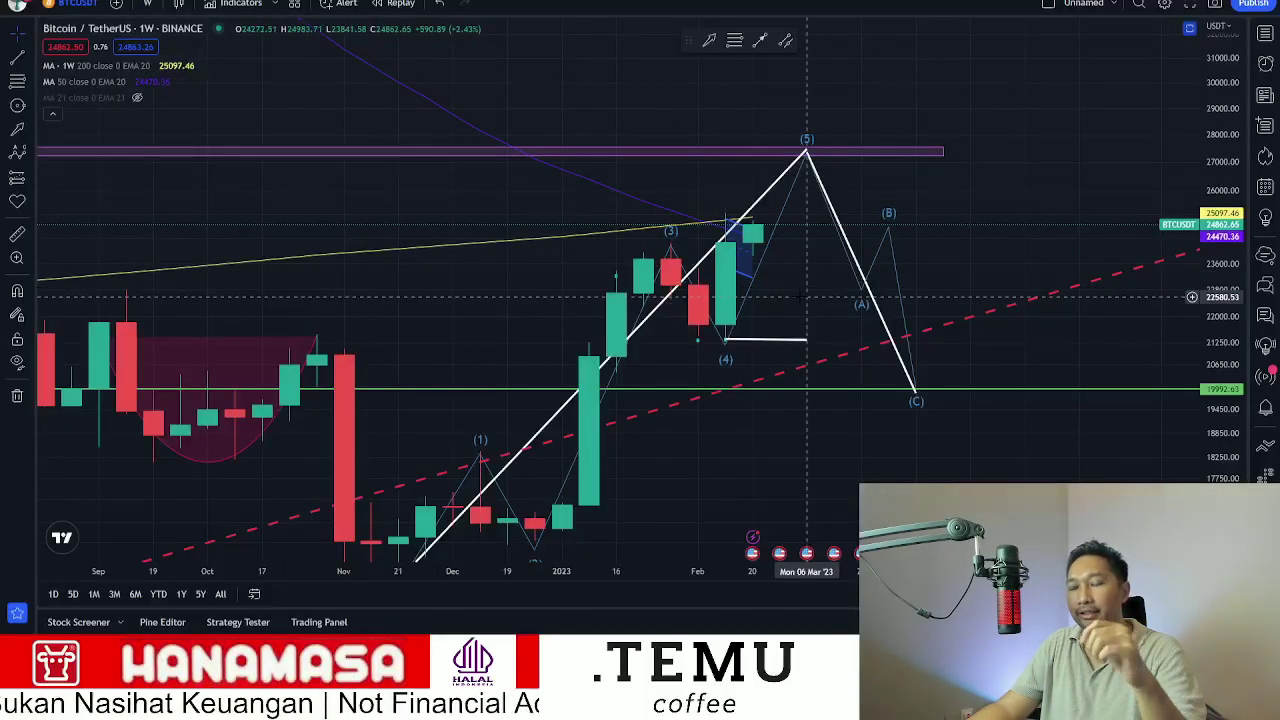
{"action": "left_click_drag", "start_coordinate": [1212, 343], "coordinate": [1212, 400]}
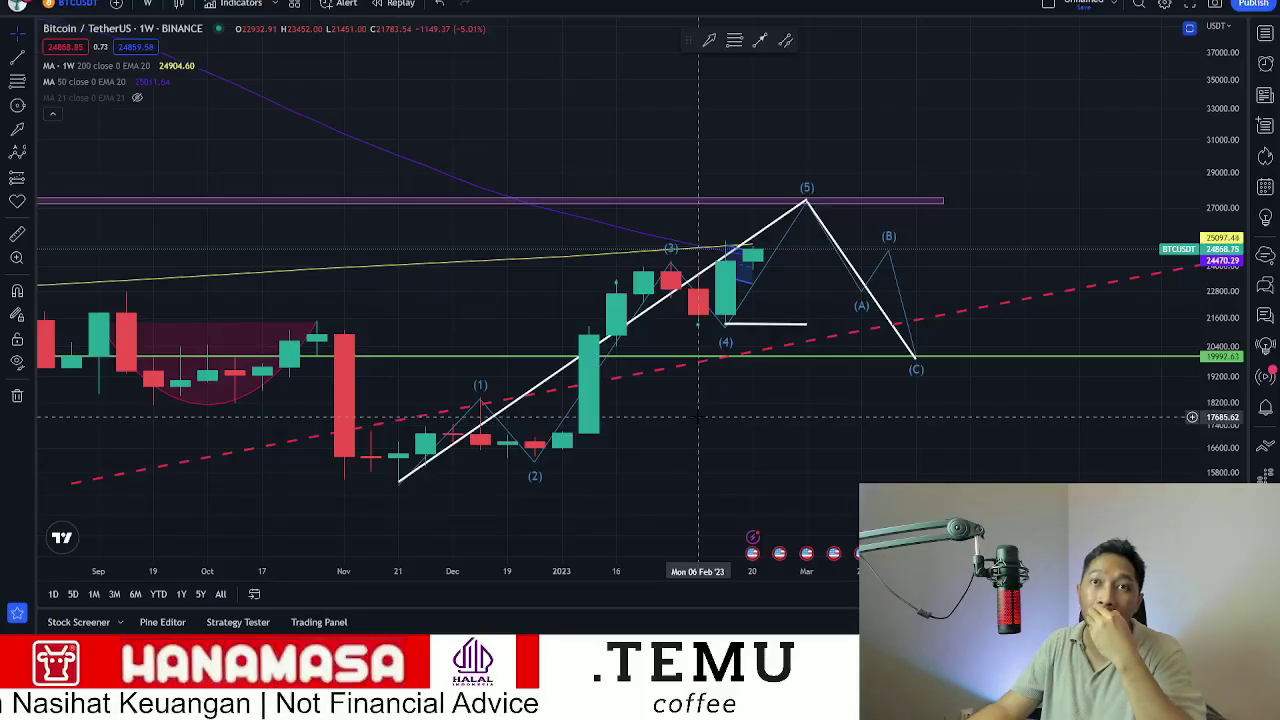
{"action": "left_click_drag", "start_coordinate": [1212, 475], "coordinate": [1186, 258]}
{"action": "scroll", "coordinate": [723, 190], "scroll_direction": "up", "scroll_amount": 3}
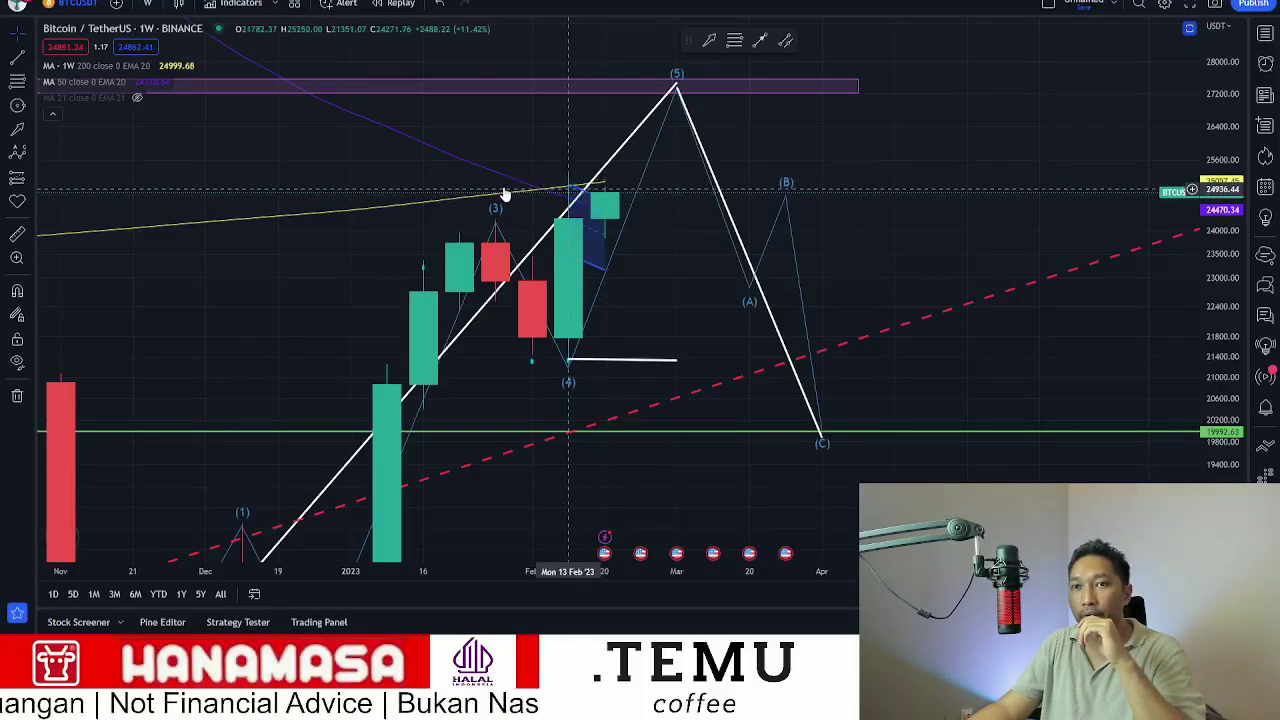
{"action": "left_click", "coordinate": [137, 82]}
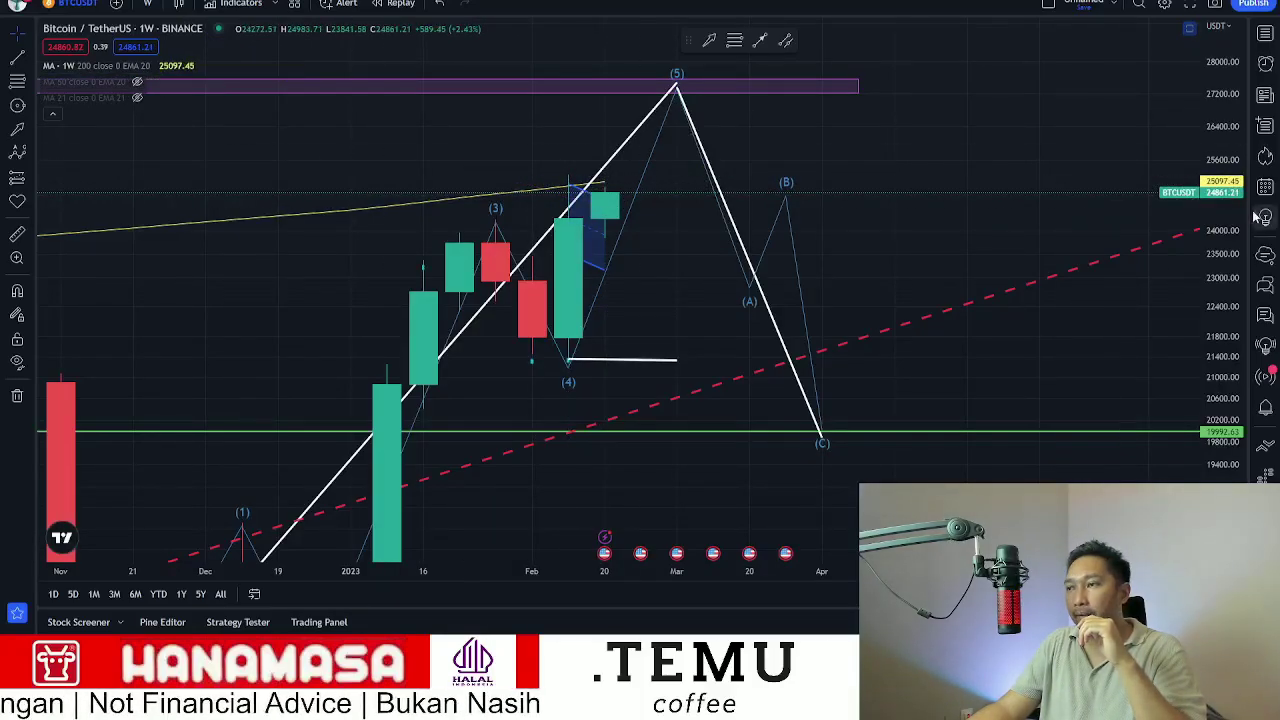
{"action": "scroll", "coordinate": [1128, 313], "scroll_direction": "up", "scroll_amount": 5}
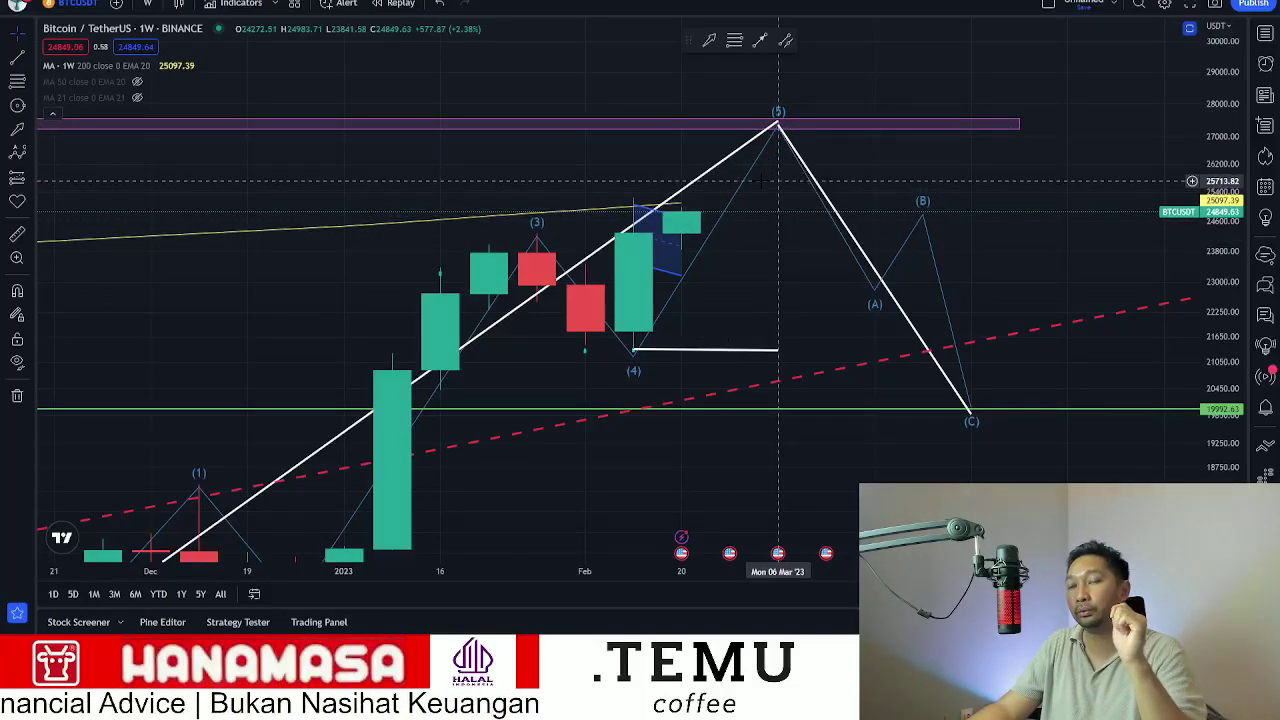
- Examine the projected wave (5) and its (A)-(B)-(C) correction on the weekly BTCUSDT chart against price history back to mid-2022
{"action": "scroll", "coordinate": [690, 236], "scroll_direction": "down", "scroll_amount": 1}
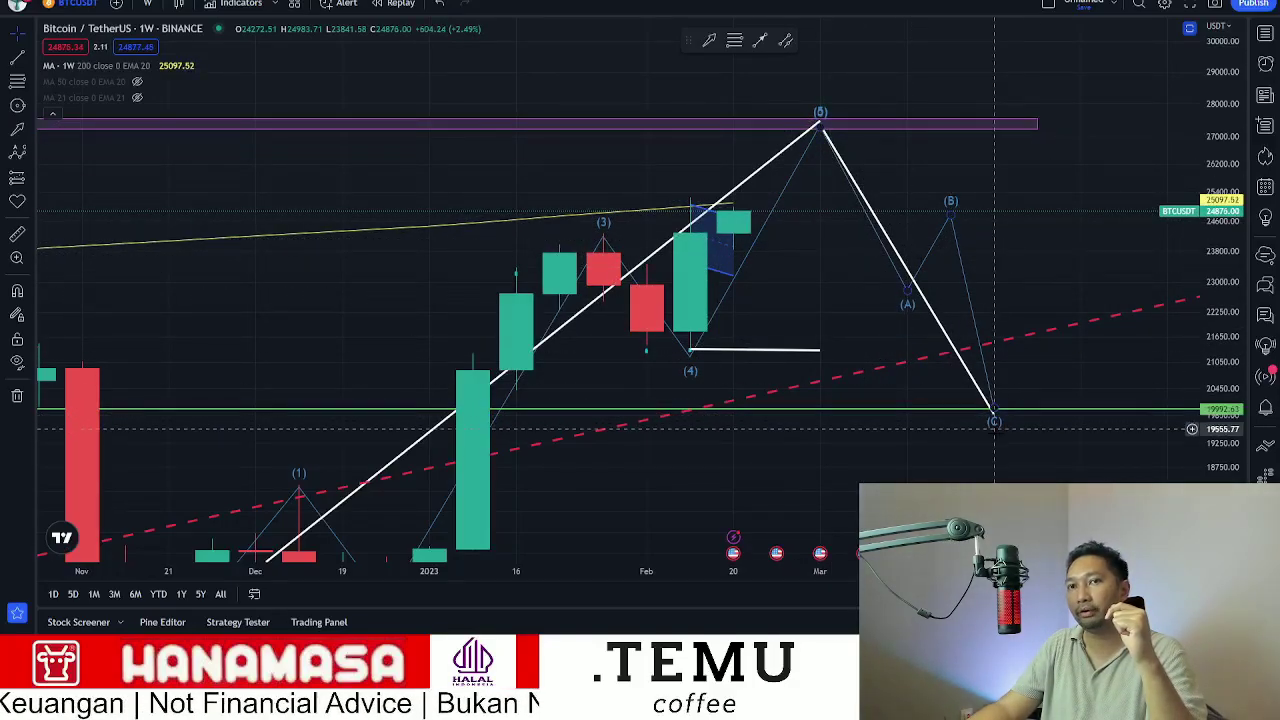
{"action": "scroll", "coordinate": [993, 420], "scroll_direction": "down", "scroll_amount": 3}
{"action": "left_click_drag", "start_coordinate": [993, 420], "coordinate": [814, 320]}
{"action": "left_click_drag", "start_coordinate": [1228, 300], "coordinate": [1228, 474]}
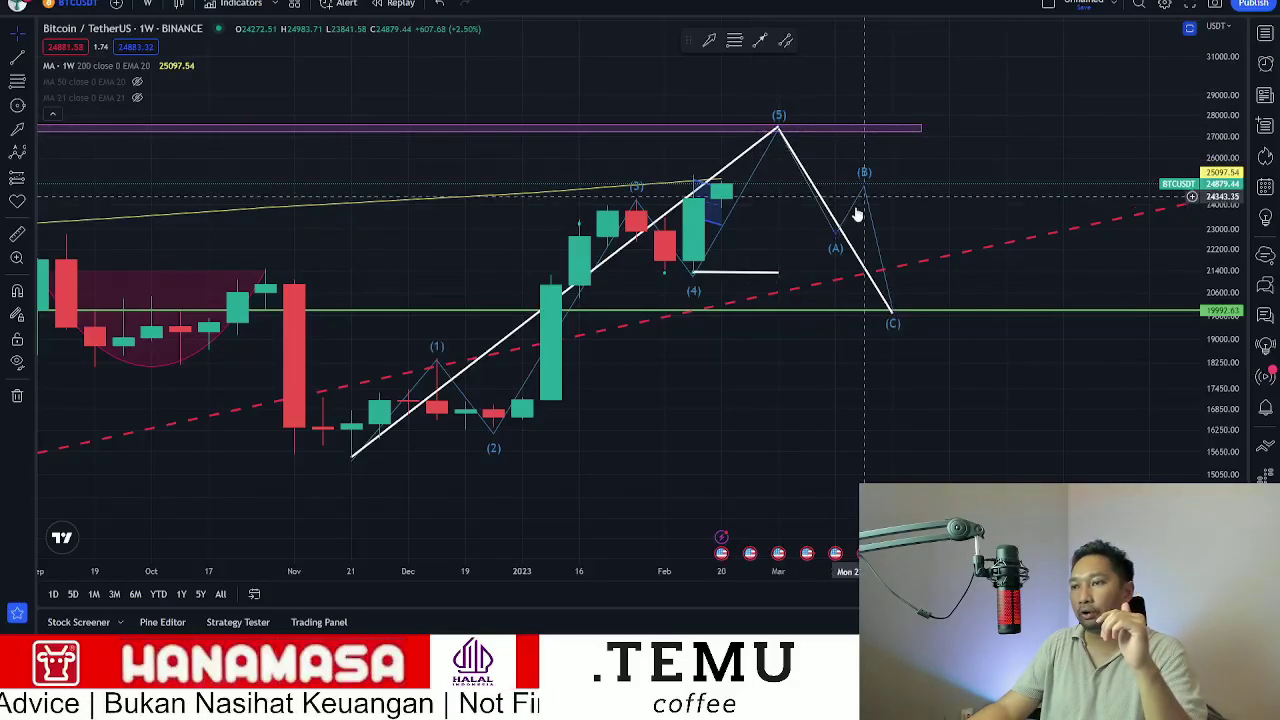
{"action": "left_click_drag", "start_coordinate": [776, 398], "coordinate": [982, 439]}
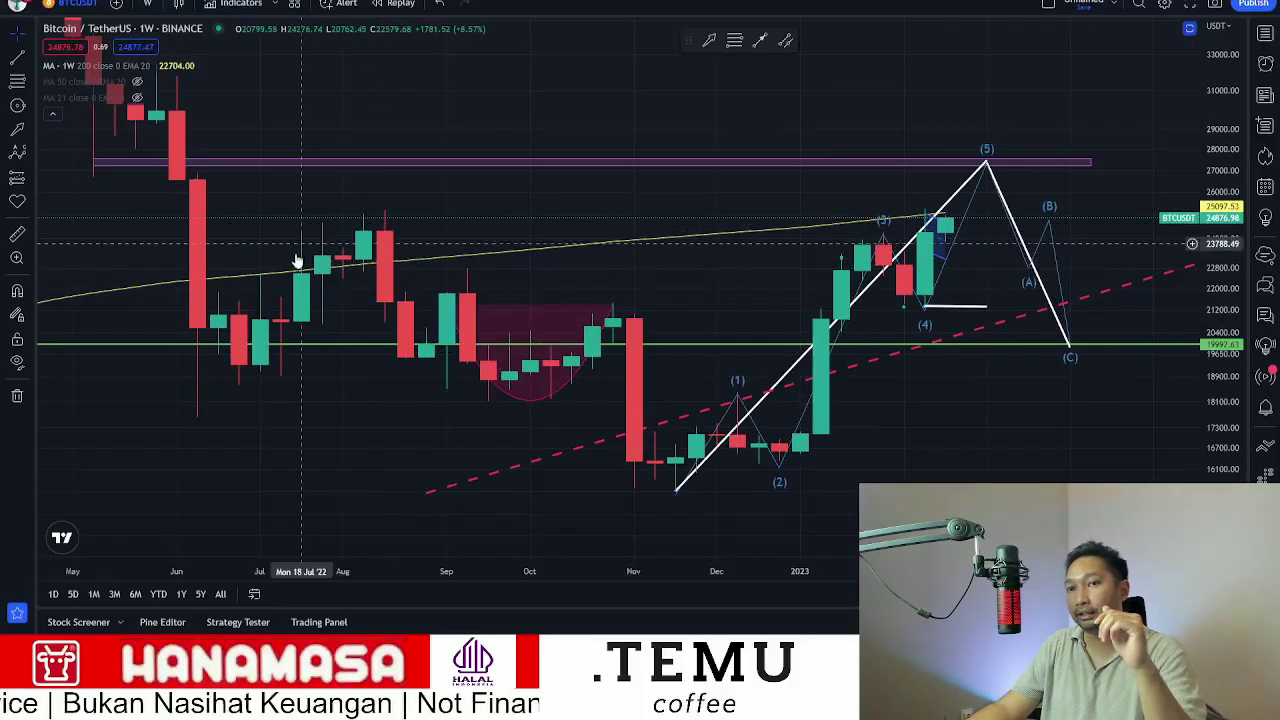
{"action": "left_click_drag", "start_coordinate": [312, 266], "coordinate": [423, 246]}
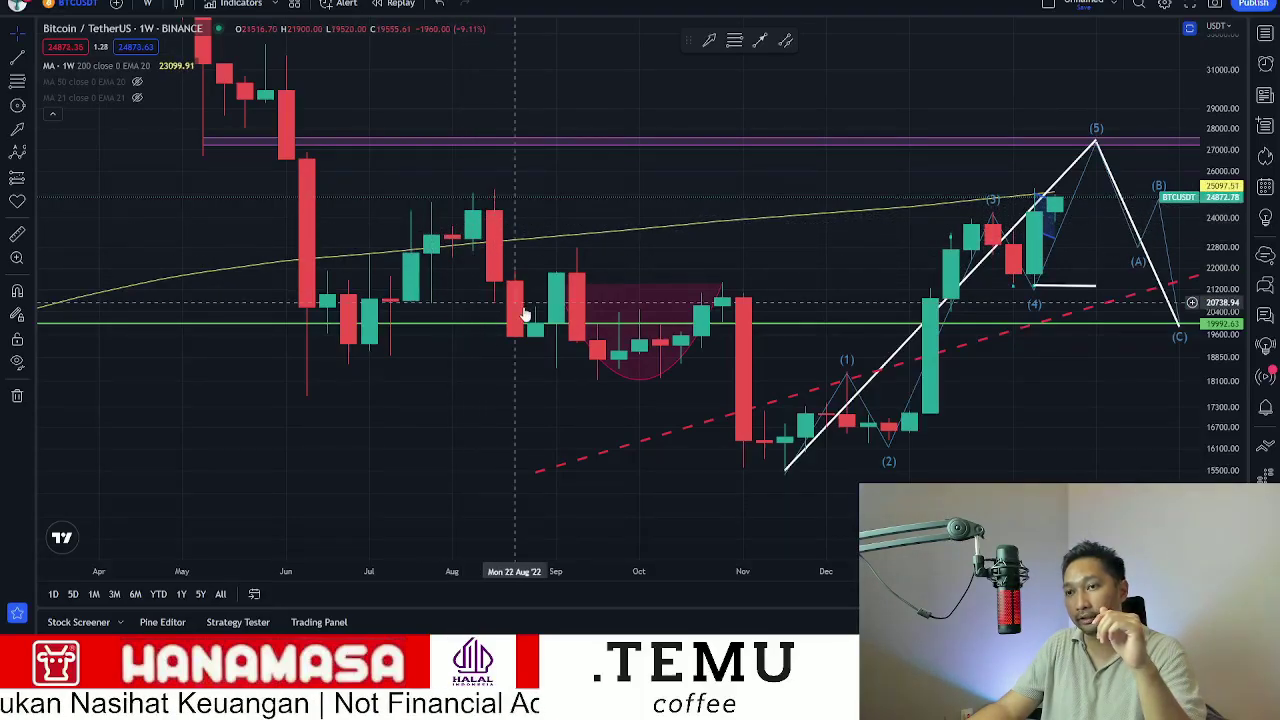
{"action": "scroll", "coordinate": [765, 404], "scroll_direction": "right", "scroll_amount": 5}
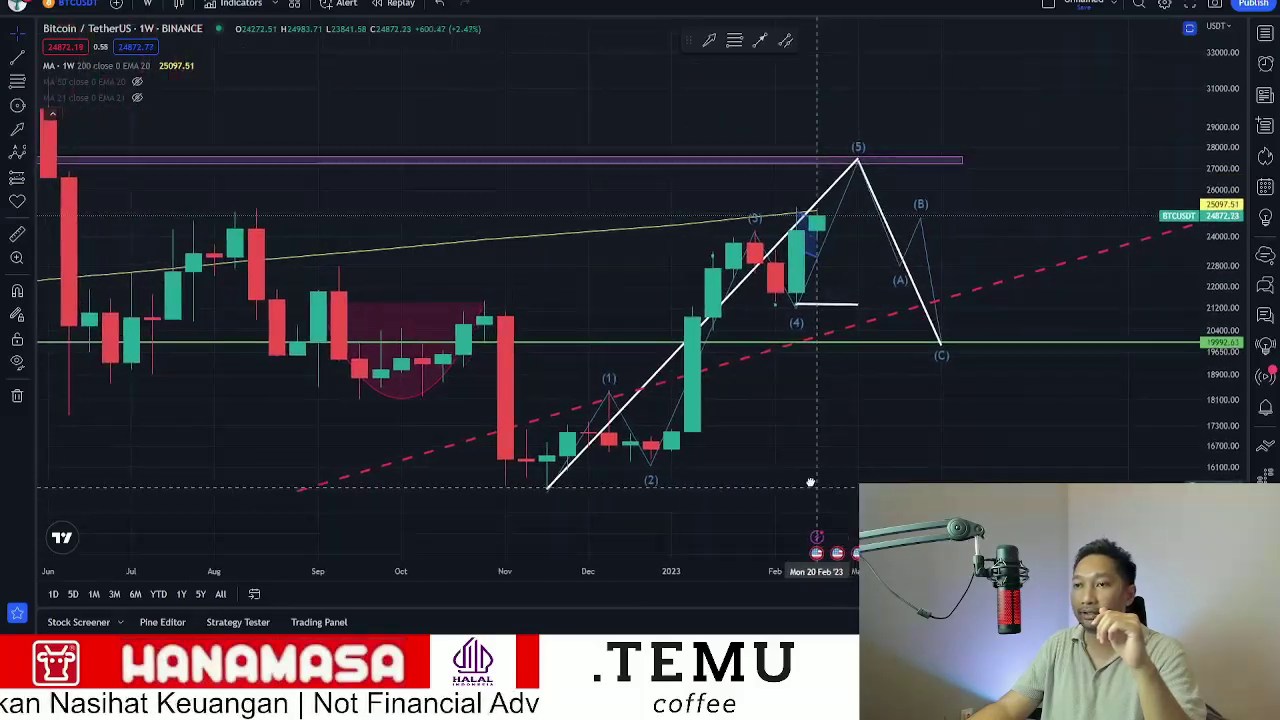
{"action": "scroll", "coordinate": [740, 300], "scroll_direction": "right", "scroll_amount": 2}
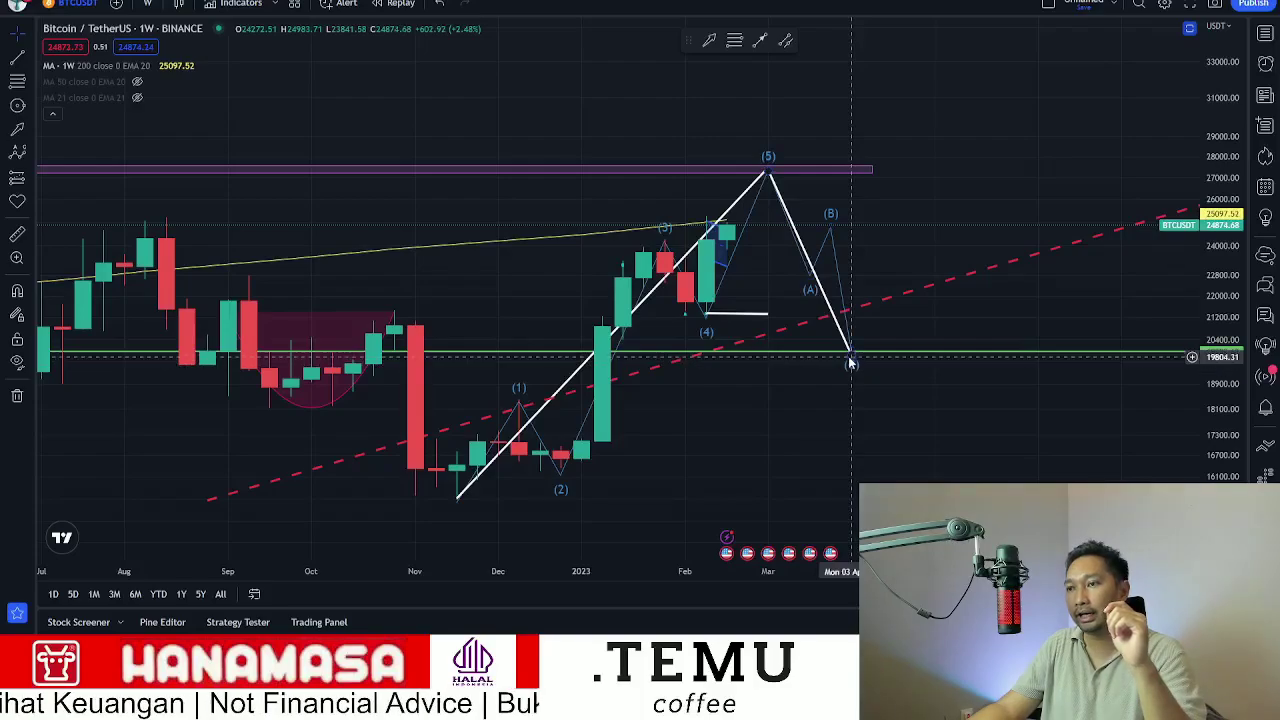
- Open the daily Bitcoin CME Futures chart, reset its price scale and compare the purple gap zone with the weekly BTCUSDT projection
{"action": "left_click", "coordinate": [295, 8]}
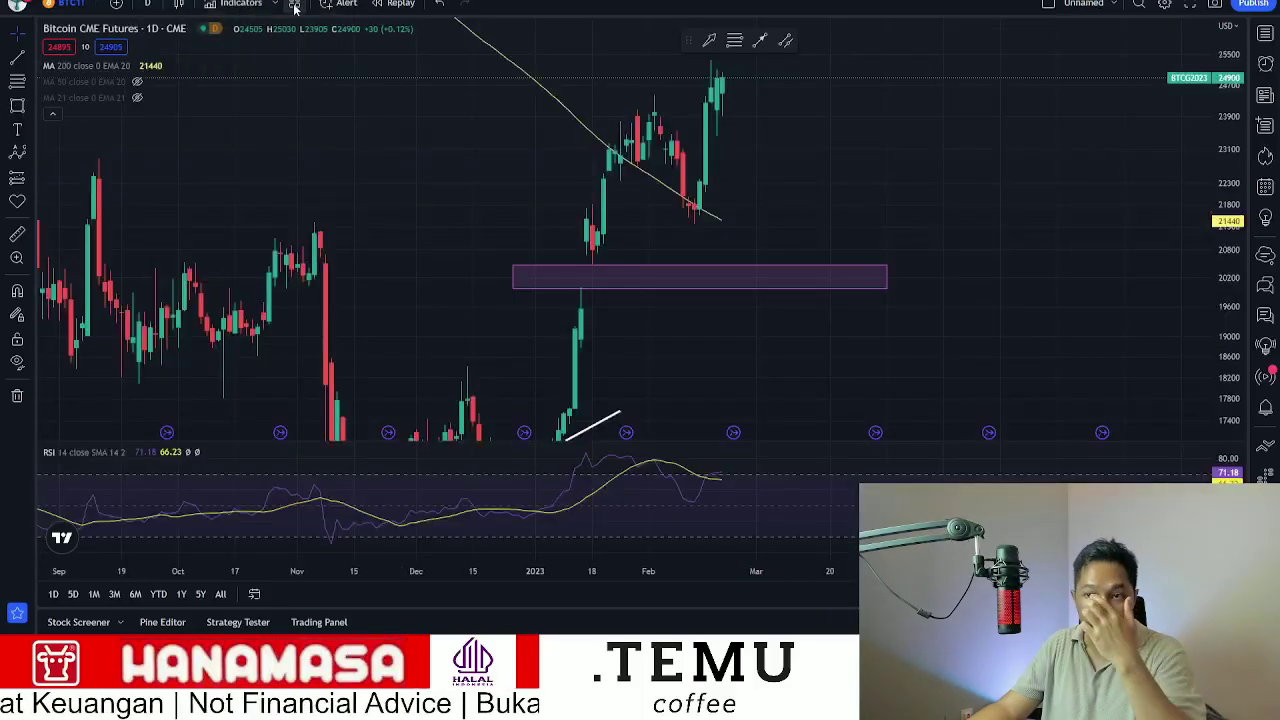
{"action": "scroll", "coordinate": [680, 166], "scroll_direction": "up", "scroll_amount": 2}
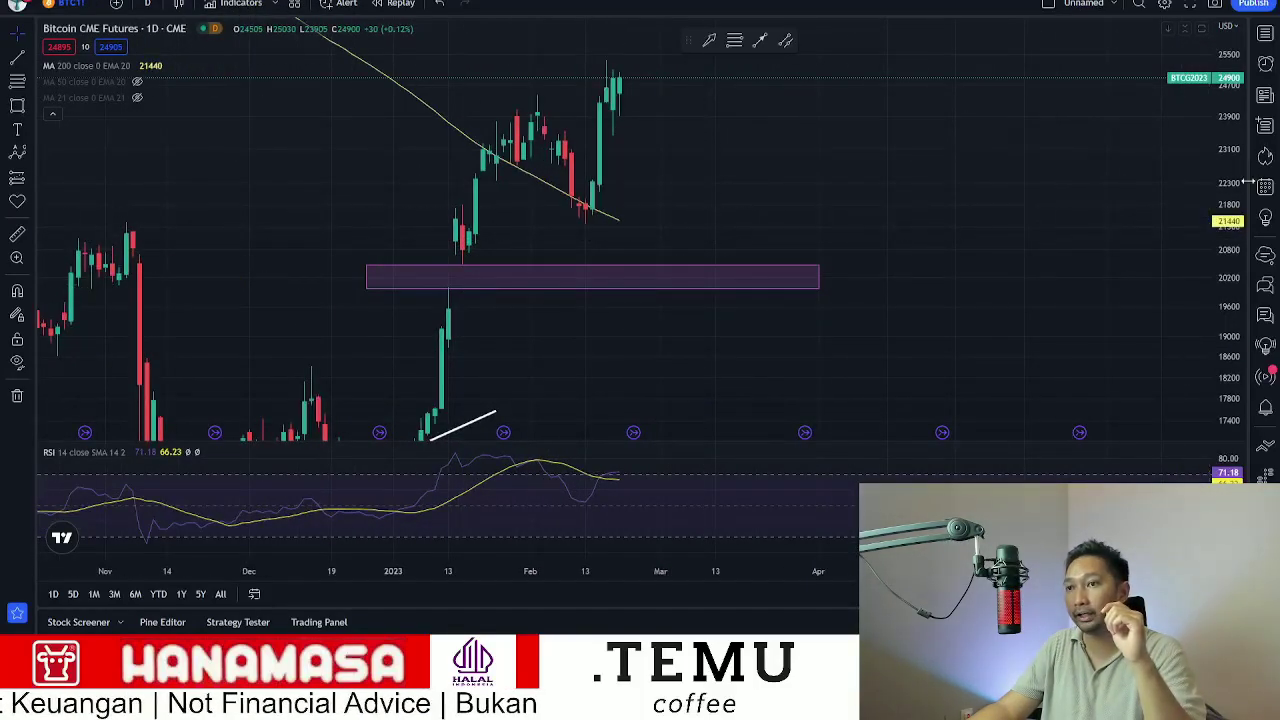
{"action": "double_click", "coordinate": [1218, 204]}
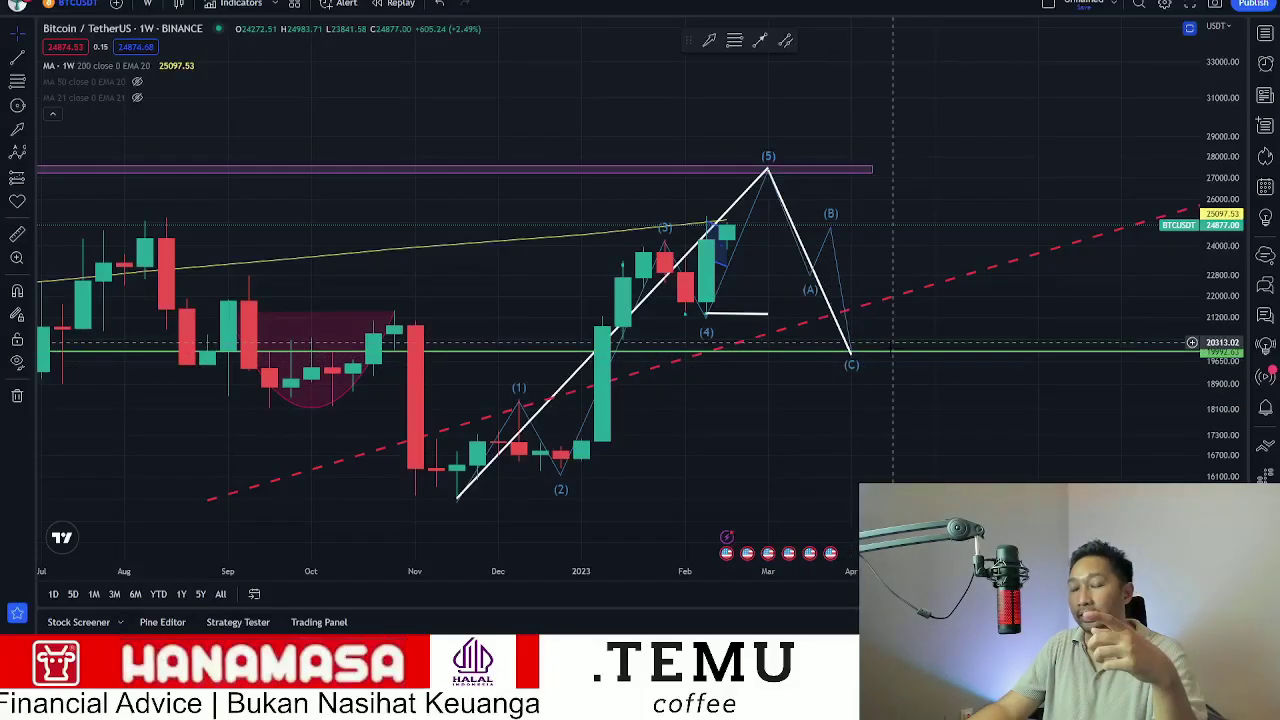
{"action": "scroll", "coordinate": [830, 400], "scroll_direction": "right", "scroll_amount": 3}
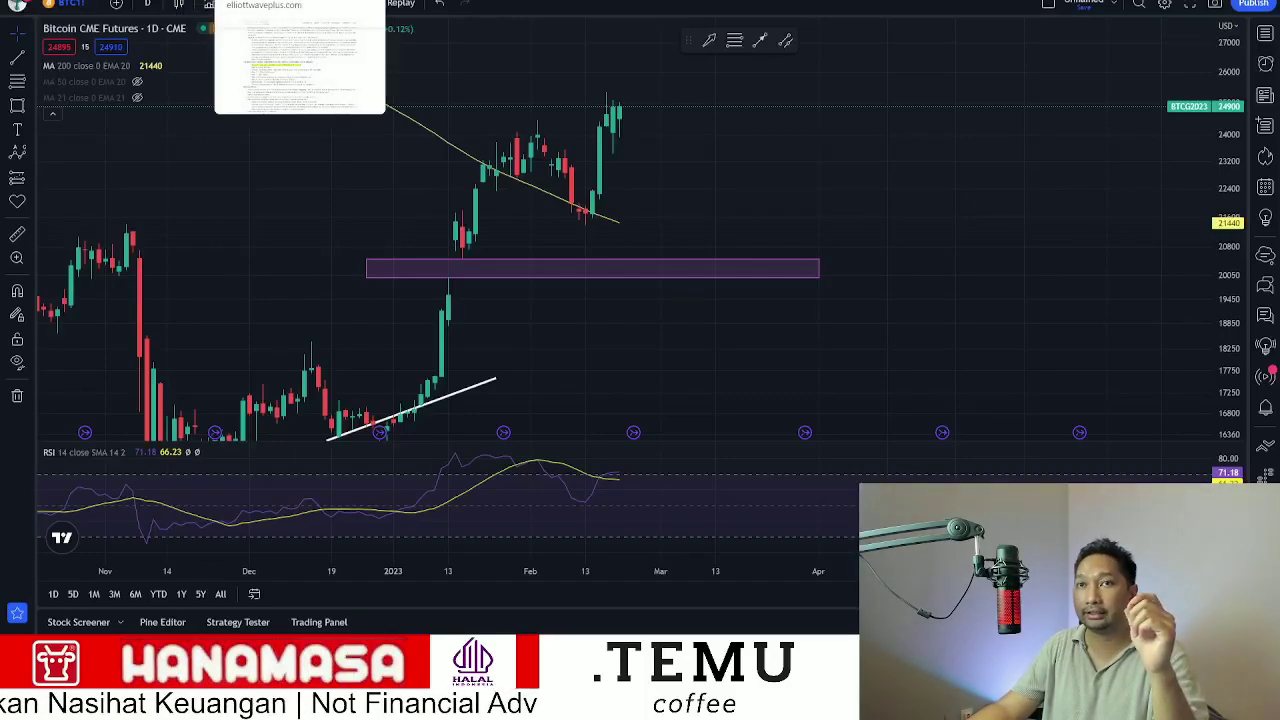
- Switch to the Santiment Bitcoin layout and examine the BTC supply distribution by balance of addresses against the price chart
{"action": "left_click", "coordinate": [200, 2]}
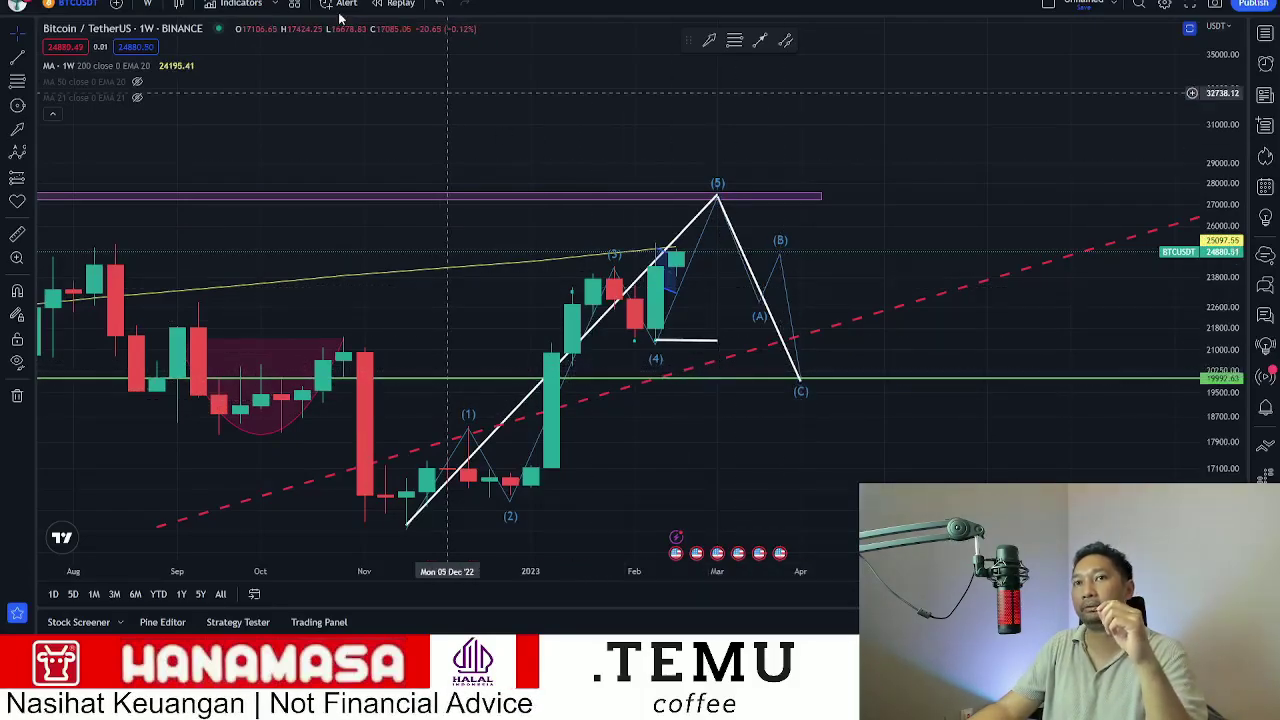
{"action": "key", "text": "ctrl+Tab"}
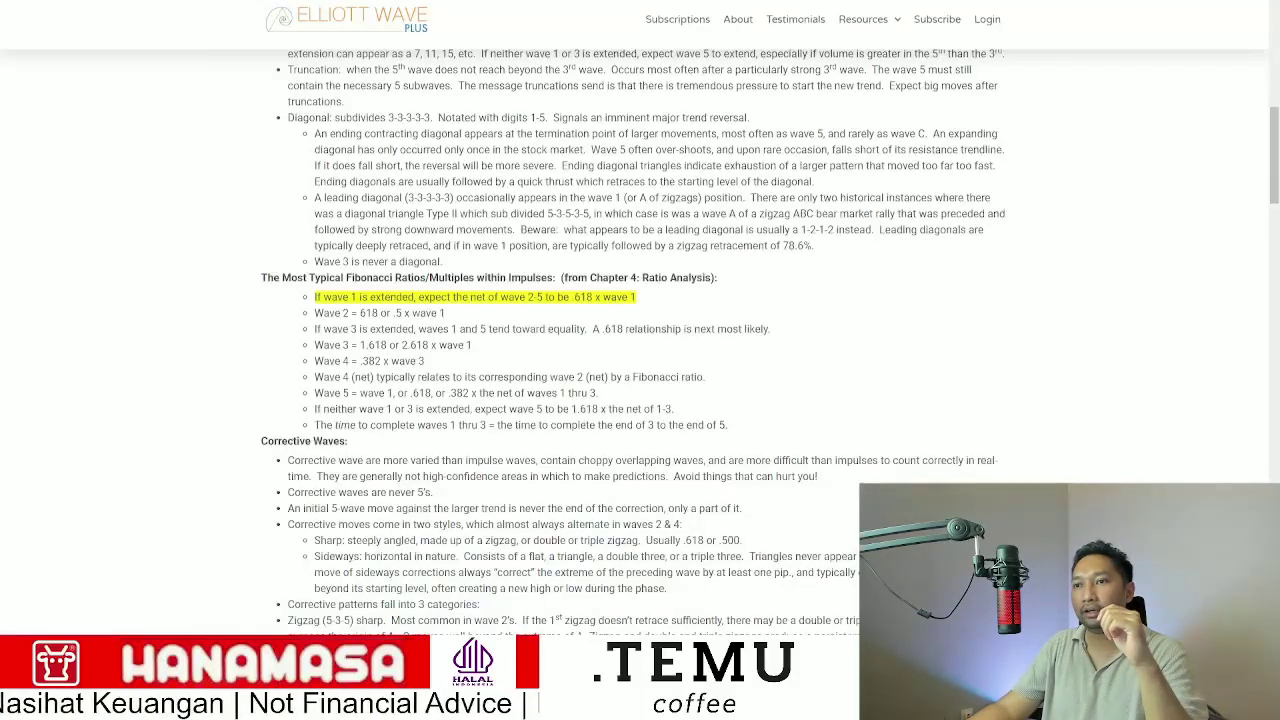
{"action": "key", "text": "ctrl+Tab"}
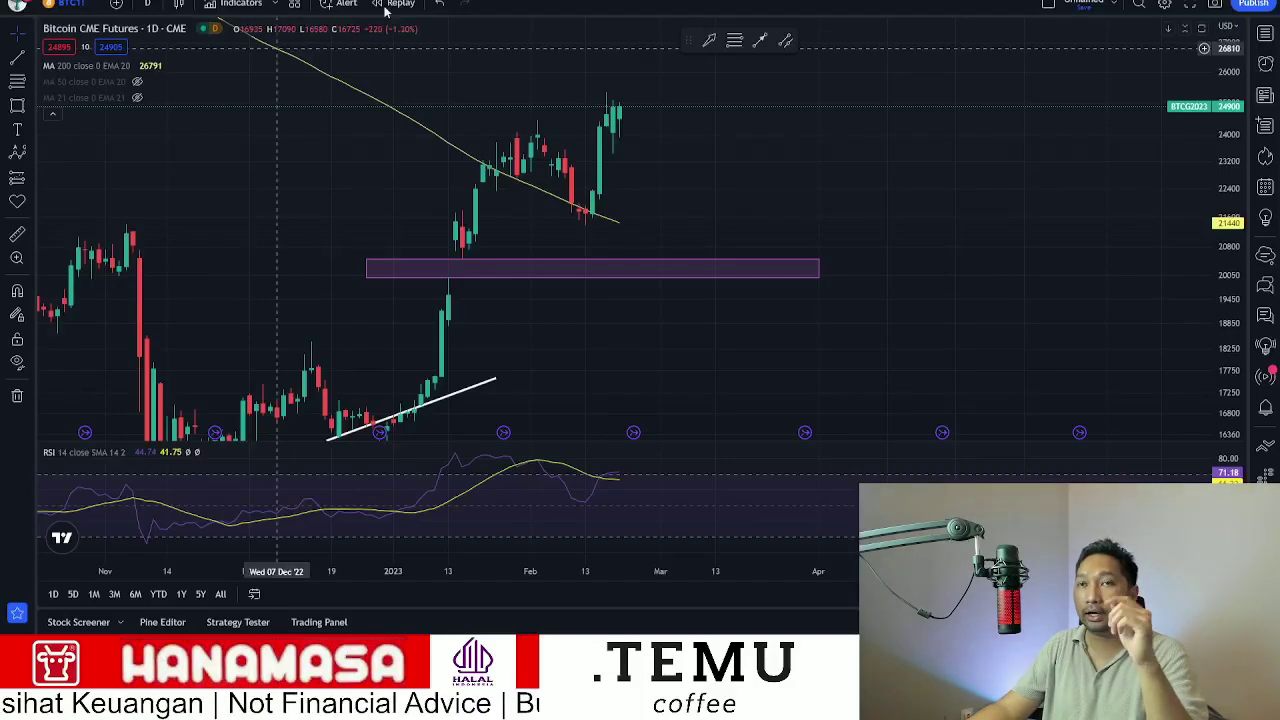
{"action": "key", "text": "ctrl+Tab"}
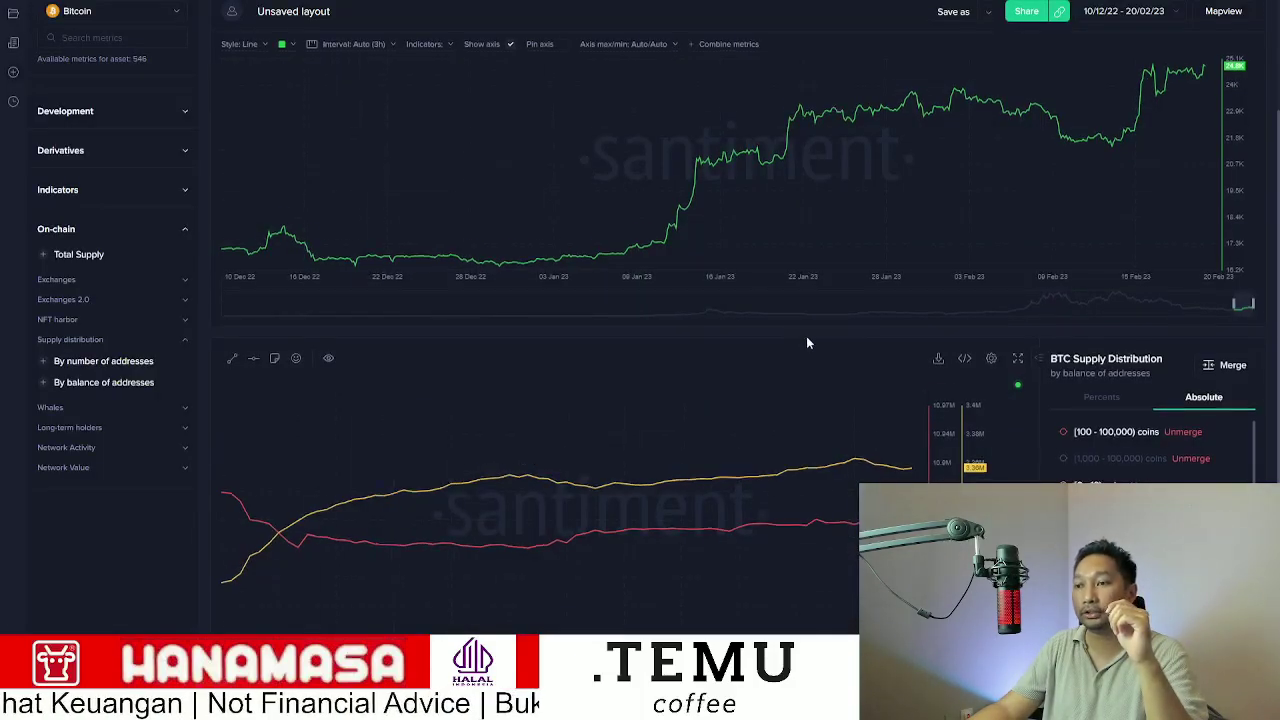
{"action": "scroll", "coordinate": [894, 370], "scroll_direction": "down", "scroll_amount": 1}
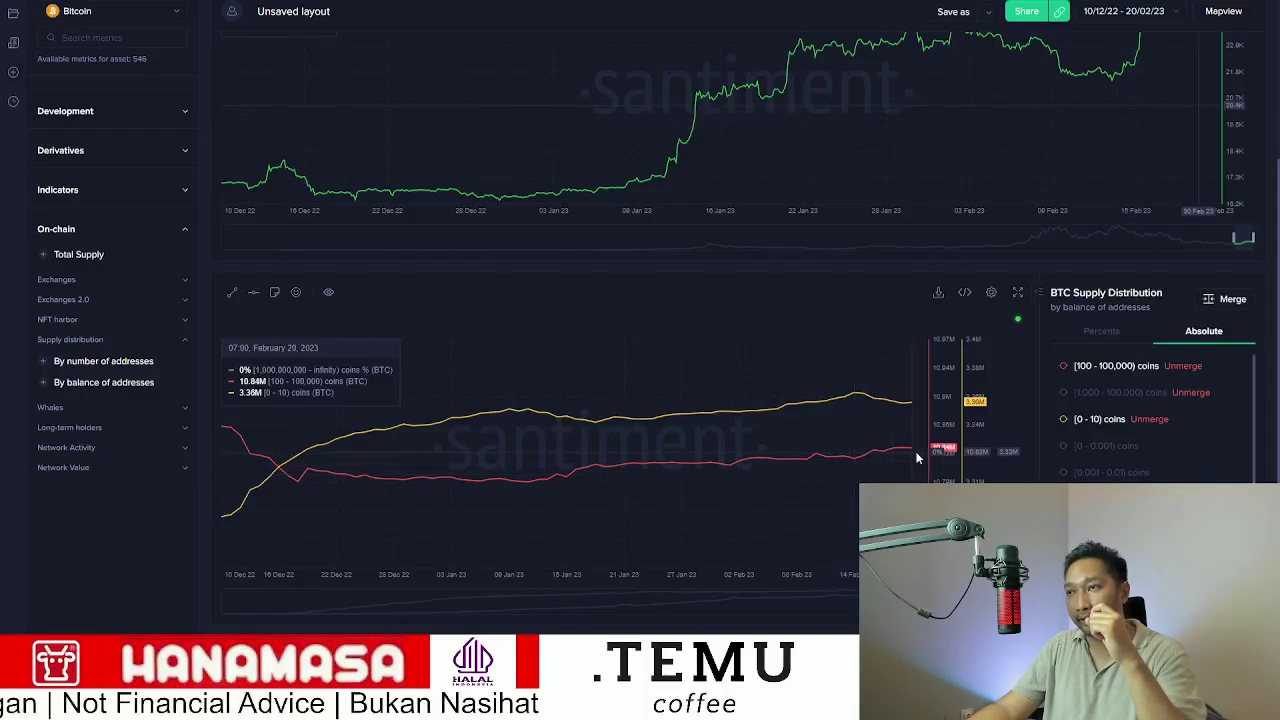
{"action": "scroll", "coordinate": [872, 455], "scroll_direction": "up", "scroll_amount": 1}
{"action": "scroll", "coordinate": [872, 460], "scroll_direction": "down", "scroll_amount": 1}
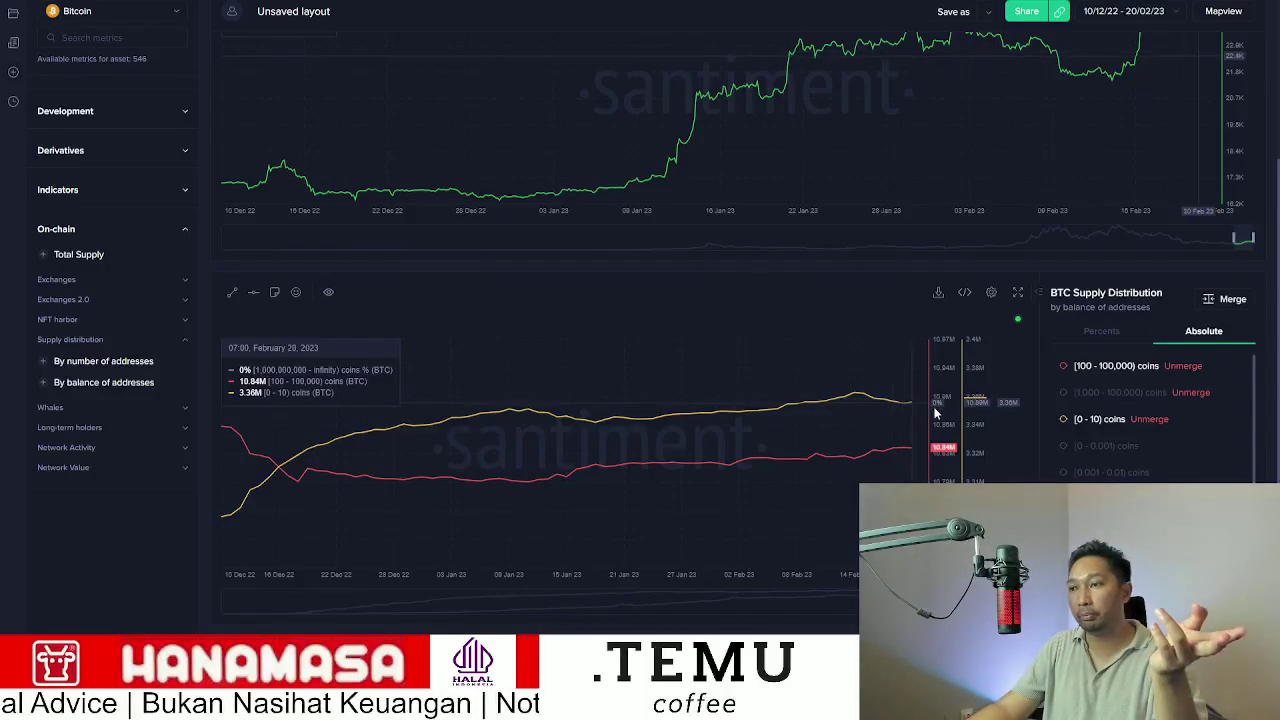
{"action": "scroll", "coordinate": [930, 410], "scroll_direction": "up", "scroll_amount": 2}
{"action": "scroll", "coordinate": [922, 406], "scroll_direction": "down", "scroll_amount": 2}
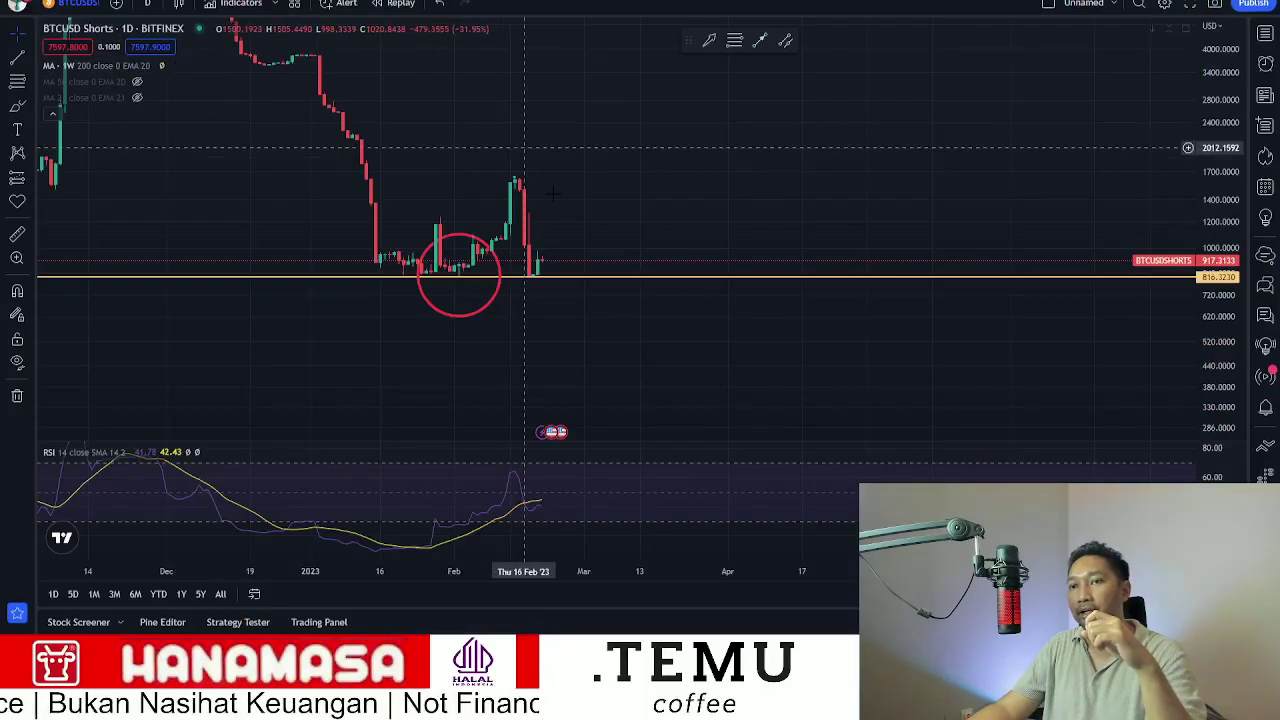
- Look over the daily BTCUSD Shorts chart and CoinMarketCap's list of top AI & Big Data tokens by market capitalization
{"action": "left_click_drag", "start_coordinate": [552, 193], "coordinate": [688, 195]}
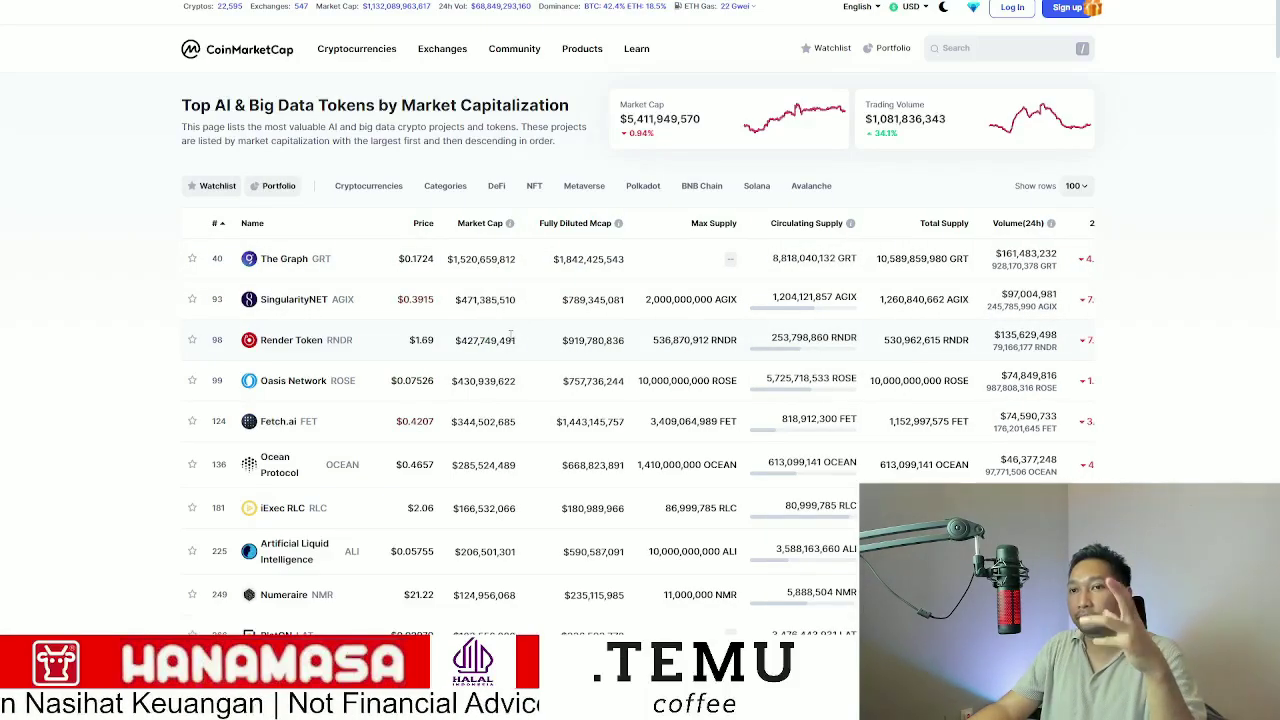
{"action": "scroll", "coordinate": [510, 337], "scroll_direction": "down", "scroll_amount": 1}
{"action": "scroll", "coordinate": [510, 337], "scroll_direction": "up", "scroll_amount": 1}
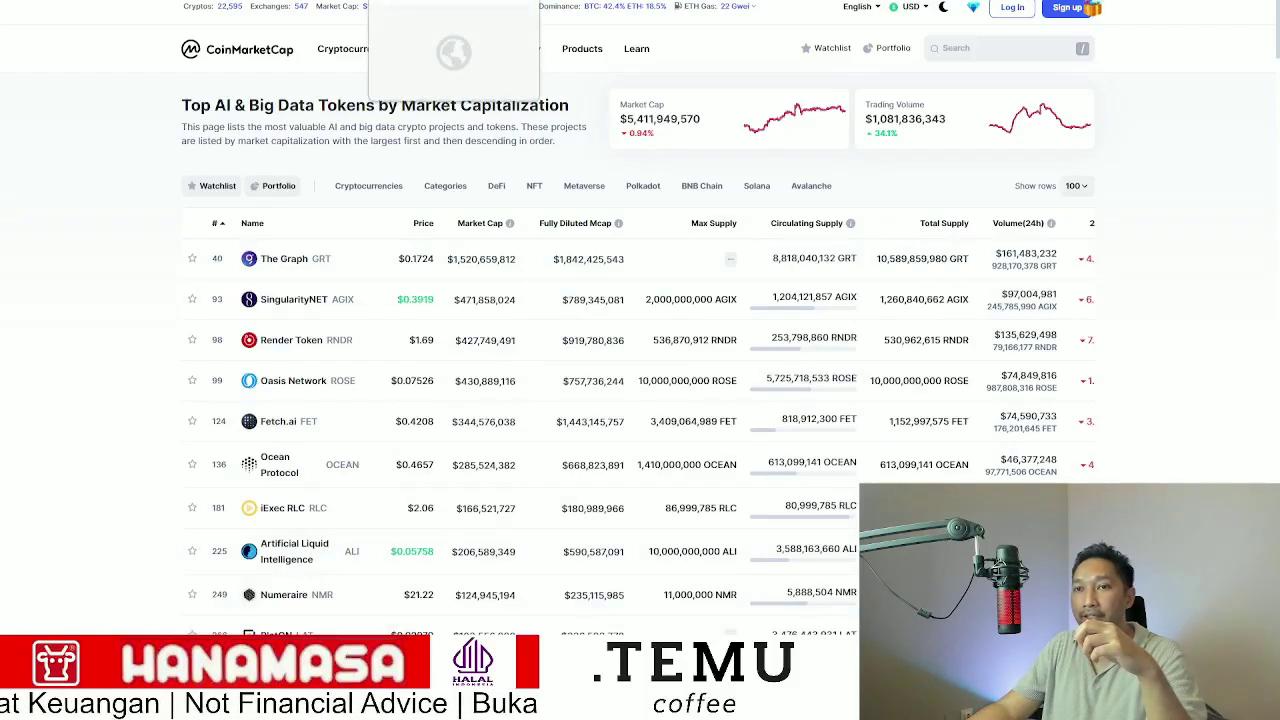
- Switch to the Book 12 workbook in Excel and review the ATH market cap table for the Defi and Metaverse projects
{"action": "key", "text": "alt+Tab"}
{"action": "left_click", "coordinate": [372, 219]}
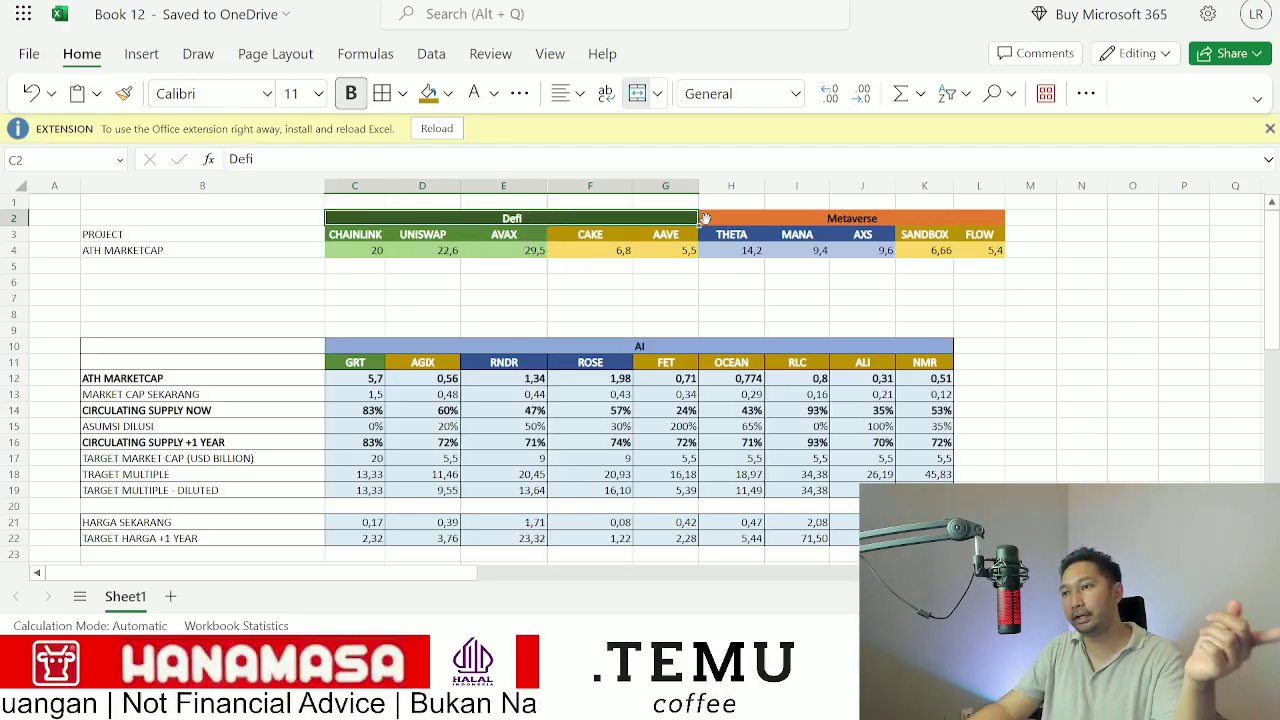
{"action": "left_click", "coordinate": [790, 221]}
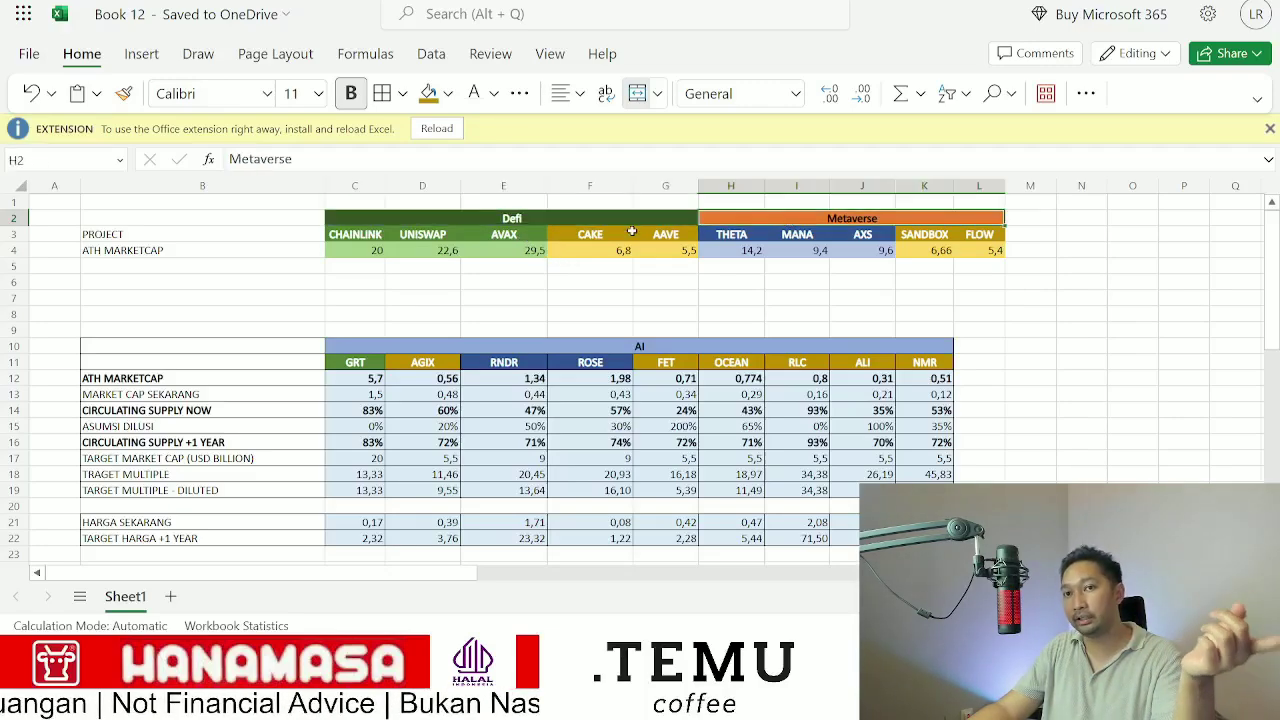
{"action": "left_click", "coordinate": [239, 251]}
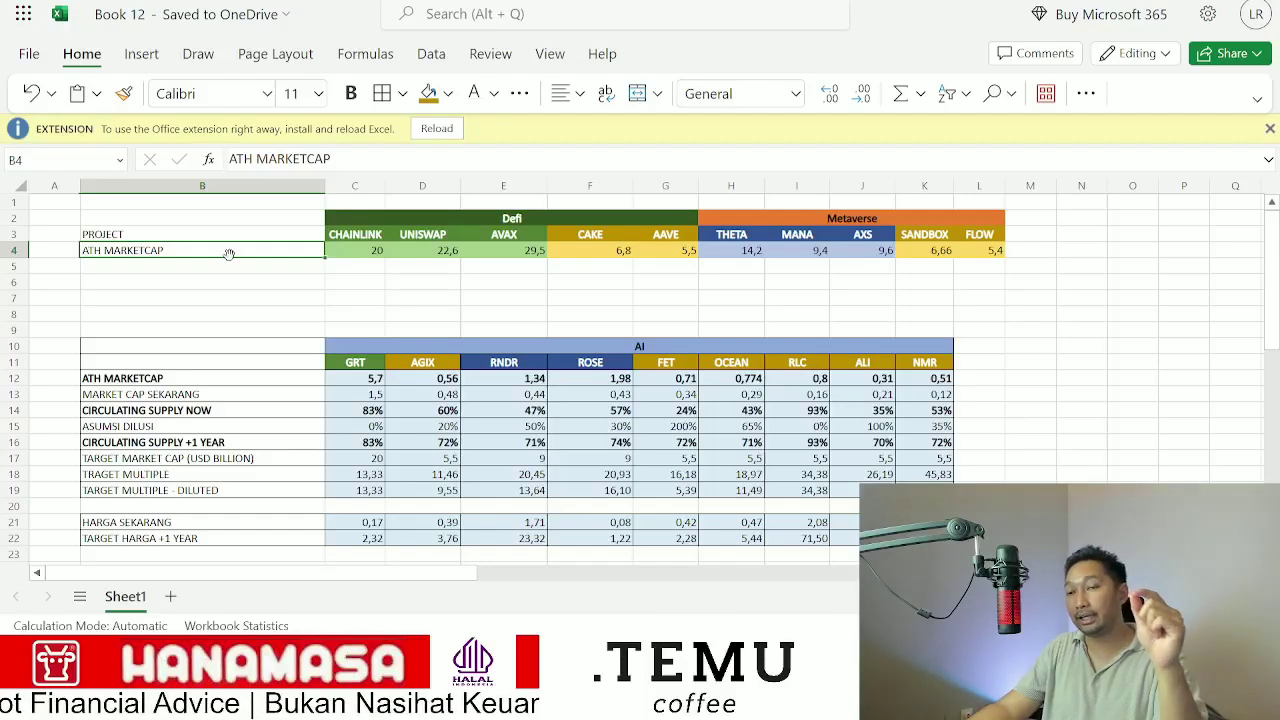
{"action": "left_click", "coordinate": [349, 299]}
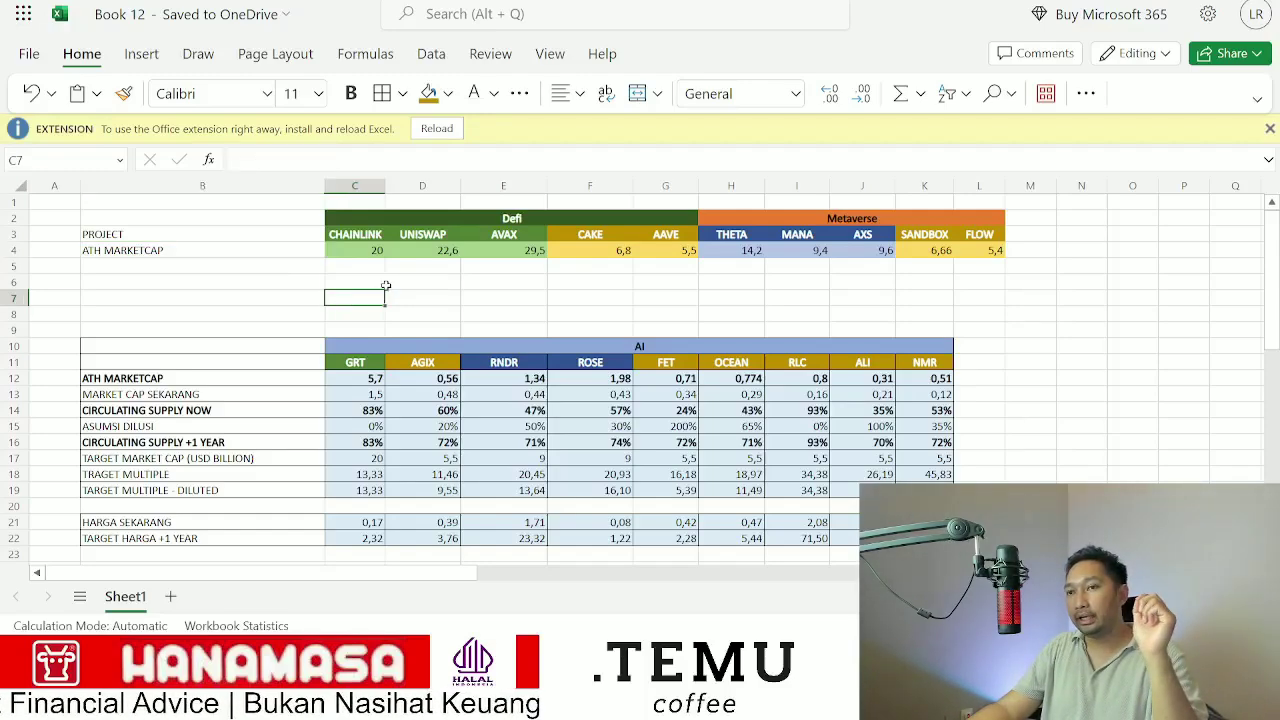
{"action": "left_click_drag", "start_coordinate": [370, 209], "coordinate": [935, 253]}
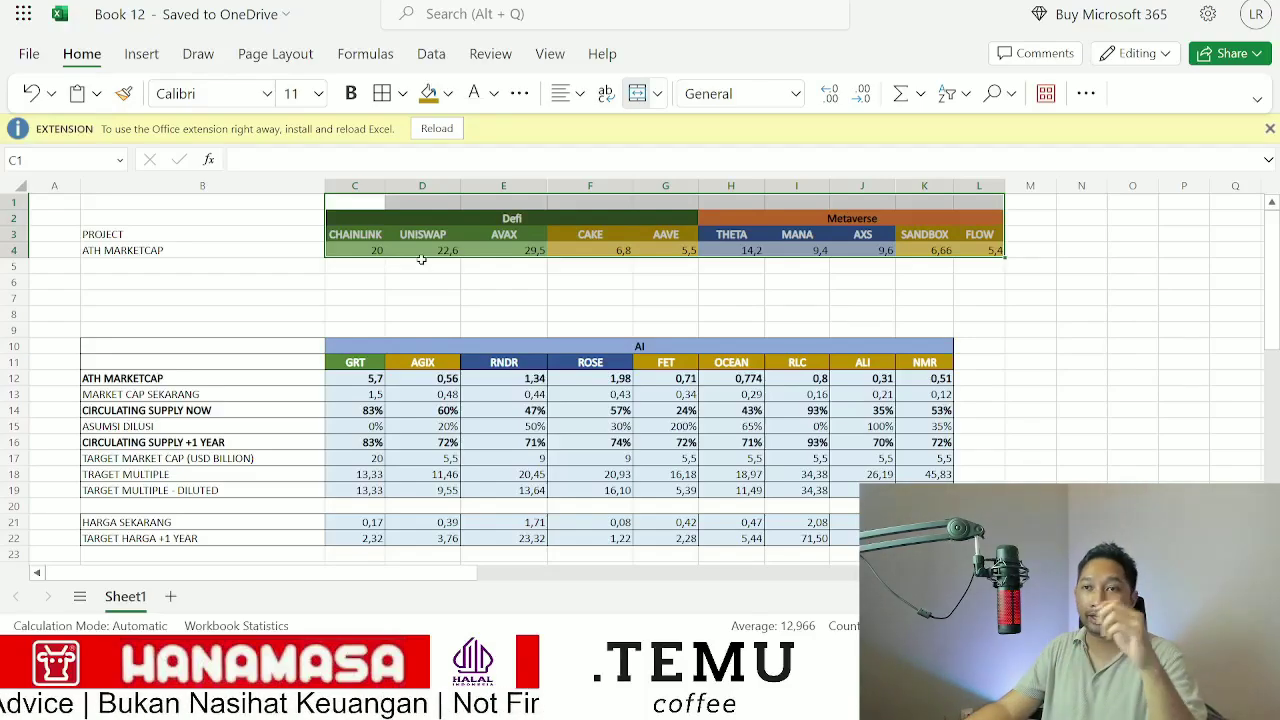
{"action": "left_click", "coordinate": [424, 300]}
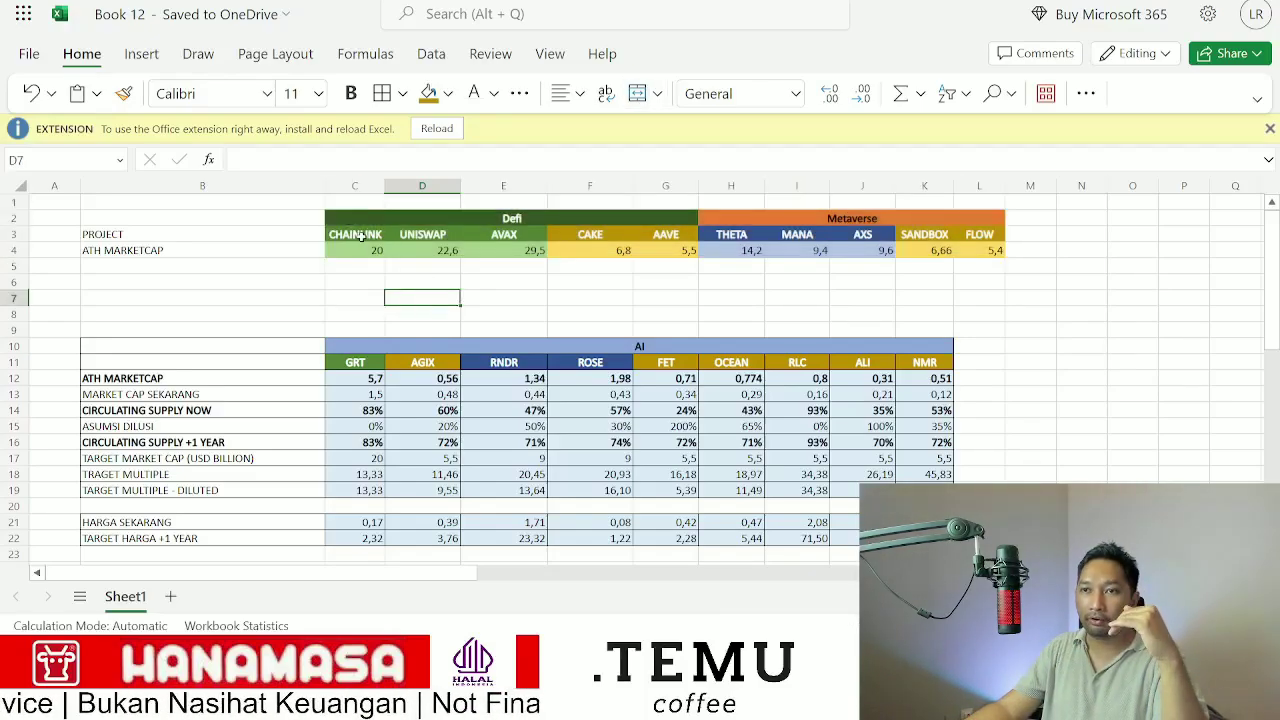
- Compare the ATH market caps of CHAINLINK, UNISWAP and AVAX with those of THETA, MANA and AXS in the Metaverse group
{"action": "left_click_drag", "start_coordinate": [353, 252], "coordinate": [541, 253]}
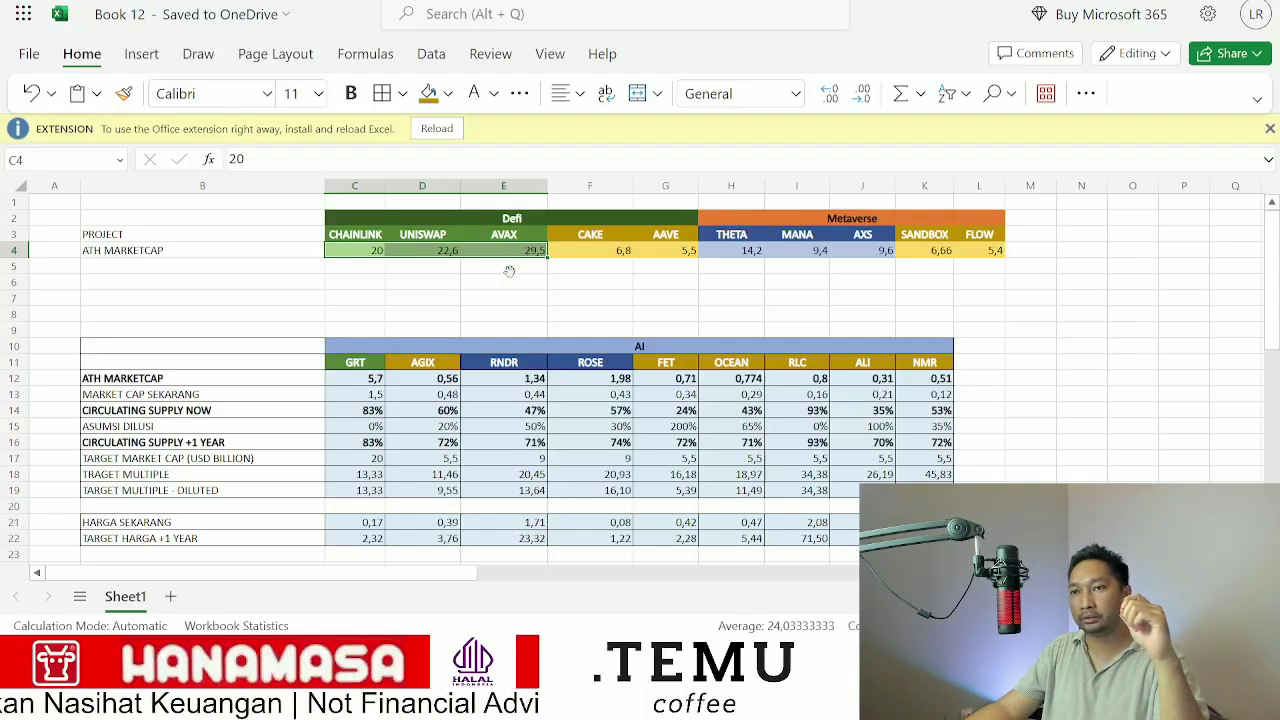
{"action": "left_click_drag", "start_coordinate": [508, 258], "coordinate": [381, 274]}
{"action": "left_click", "coordinate": [371, 251]}
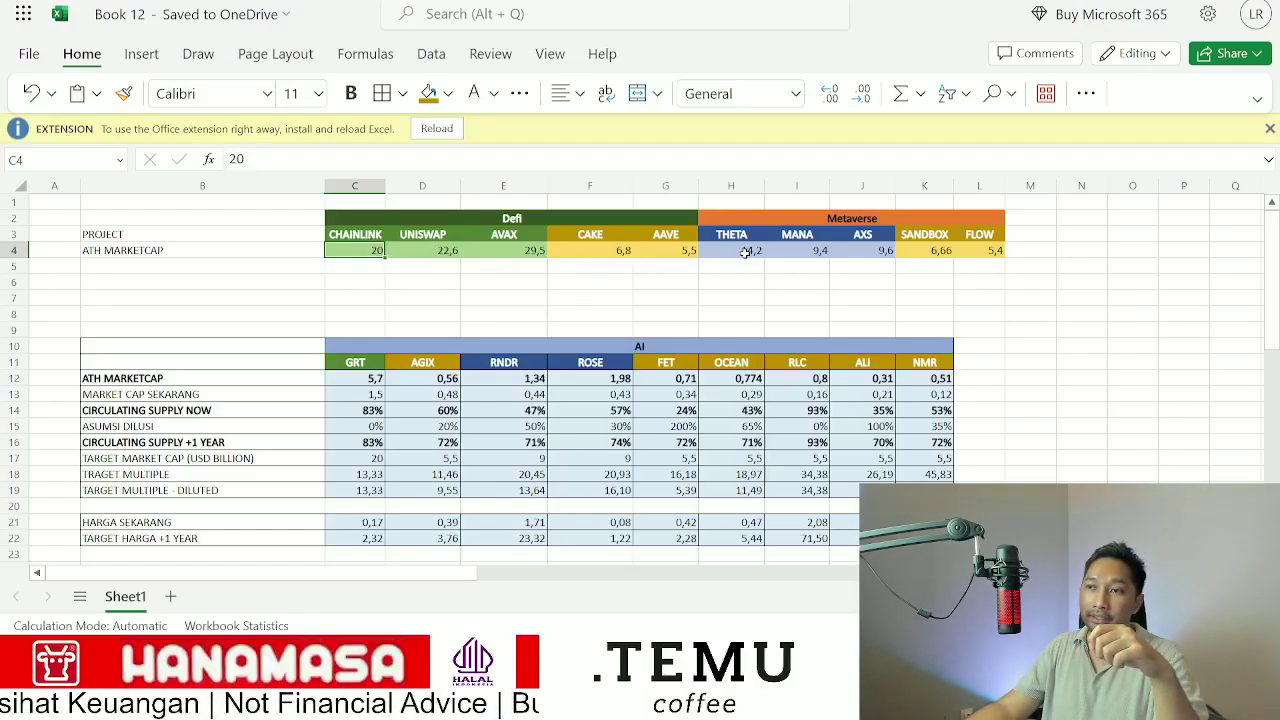
{"action": "left_click_drag", "start_coordinate": [748, 251], "coordinate": [862, 235]}
{"action": "left_click", "coordinate": [862, 297]}
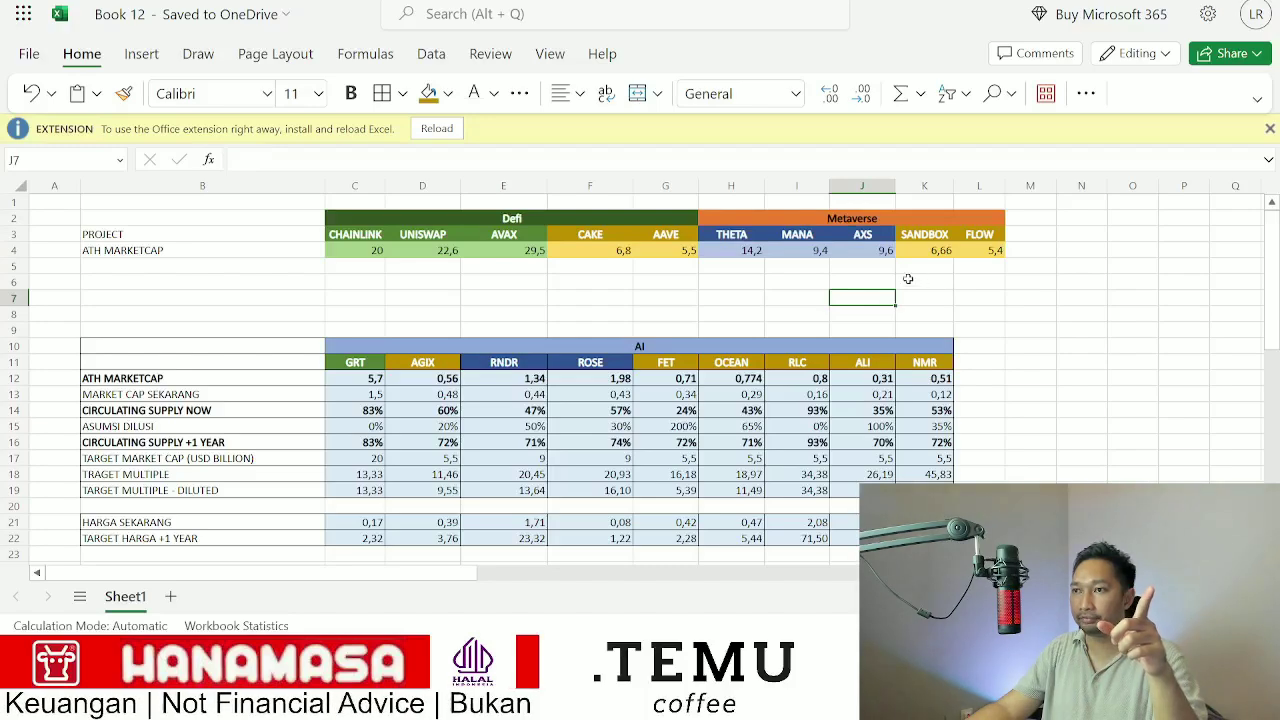
{"action": "left_click", "coordinate": [806, 248]}
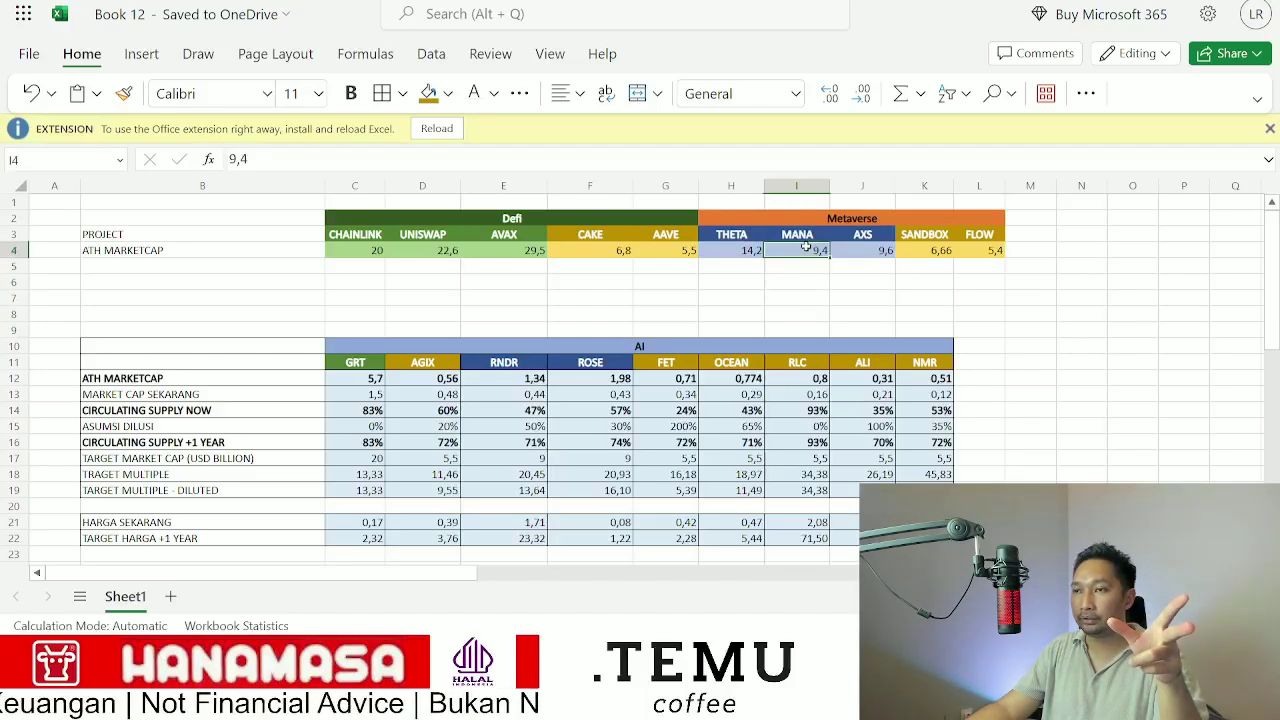
{"action": "left_click", "coordinate": [724, 252]}
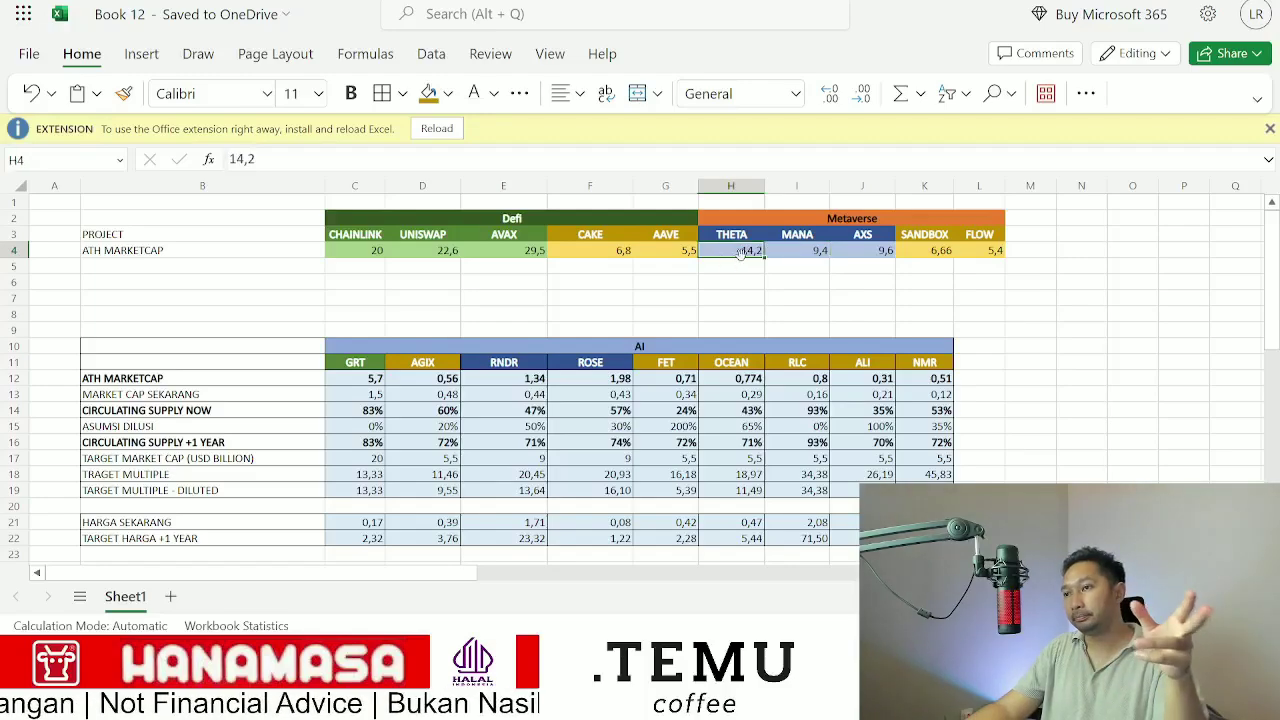
{"action": "left_click_drag", "start_coordinate": [862, 220], "coordinate": [860, 251]}
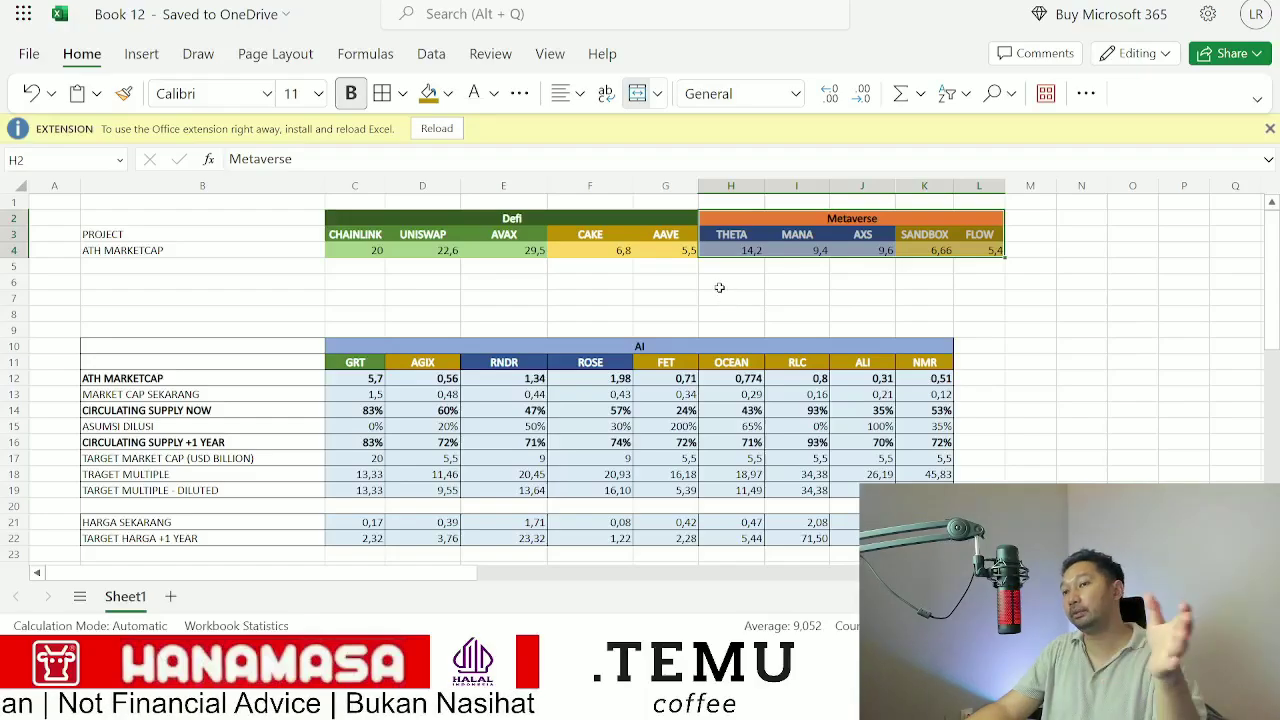
- Inspect the yellow-coded projects CAKE, AAVE, SANDBOX and FLOW, including FLOW's ATH market cap
{"action": "left_click", "coordinate": [607, 236]}
{"action": "left_click", "coordinate": [660, 236]}
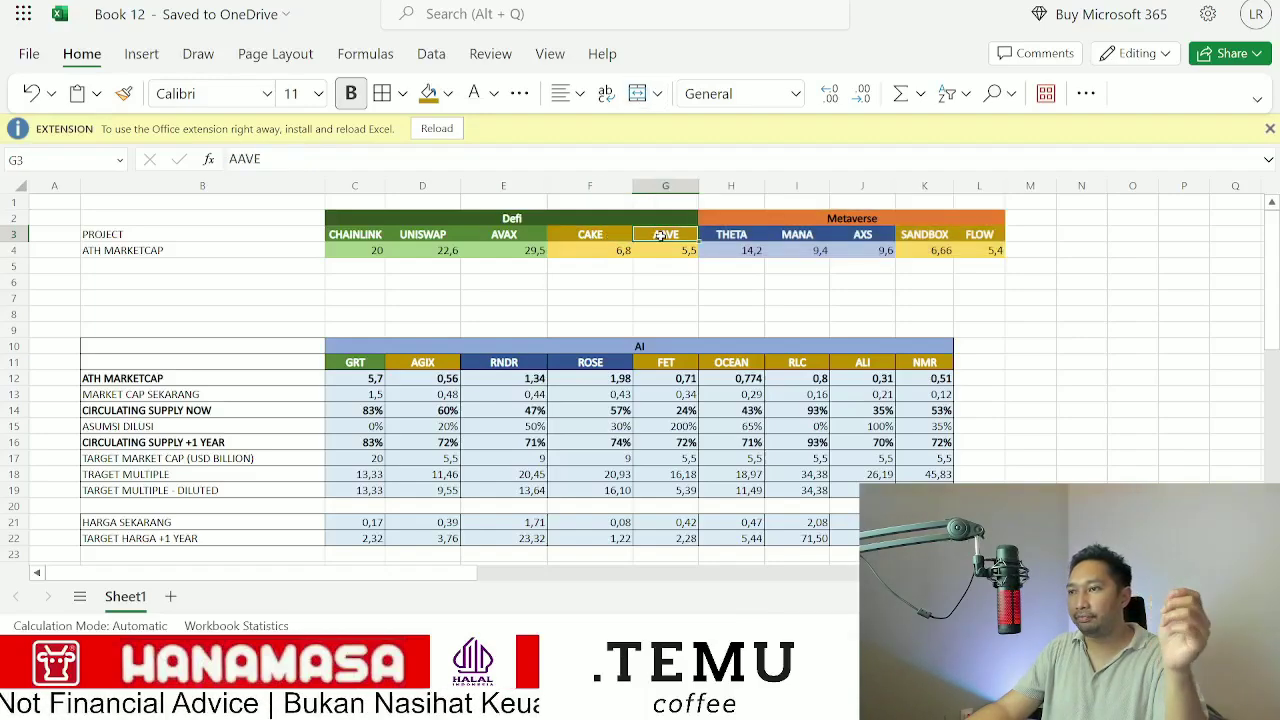
{"action": "left_click", "coordinate": [927, 234]}
{"action": "left_click", "coordinate": [962, 240]}
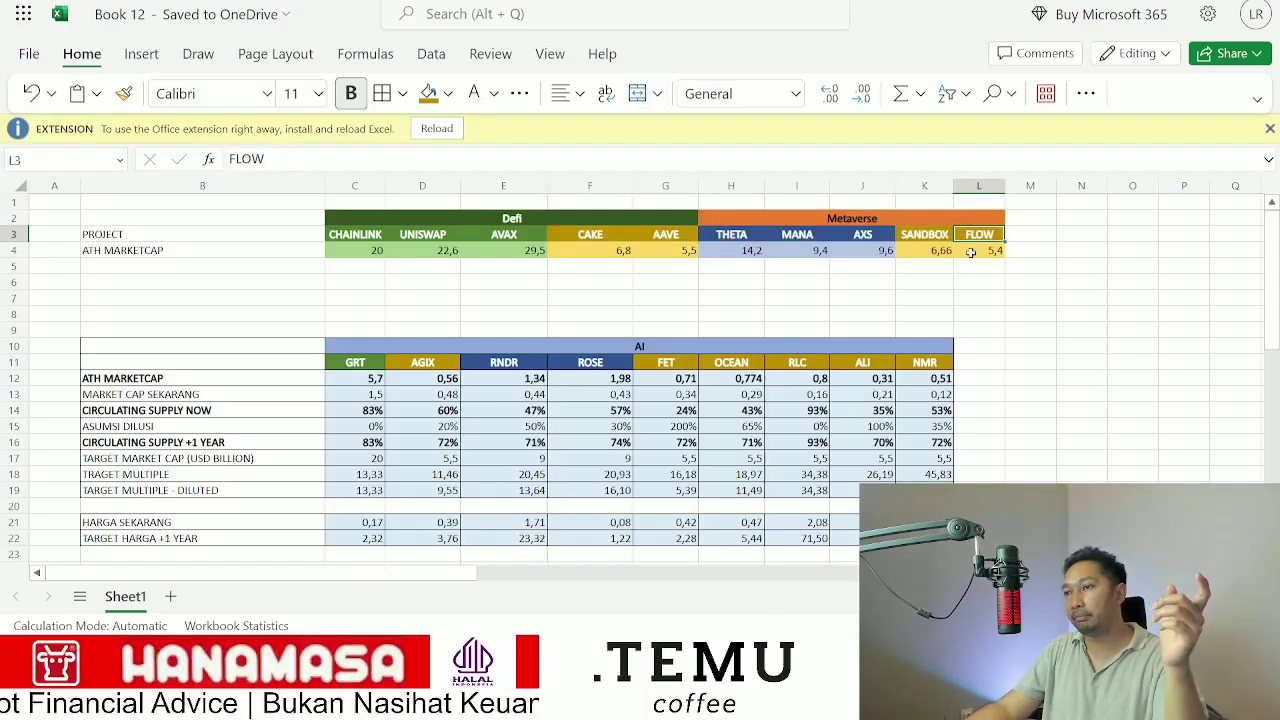
{"action": "left_click", "coordinate": [969, 252]}
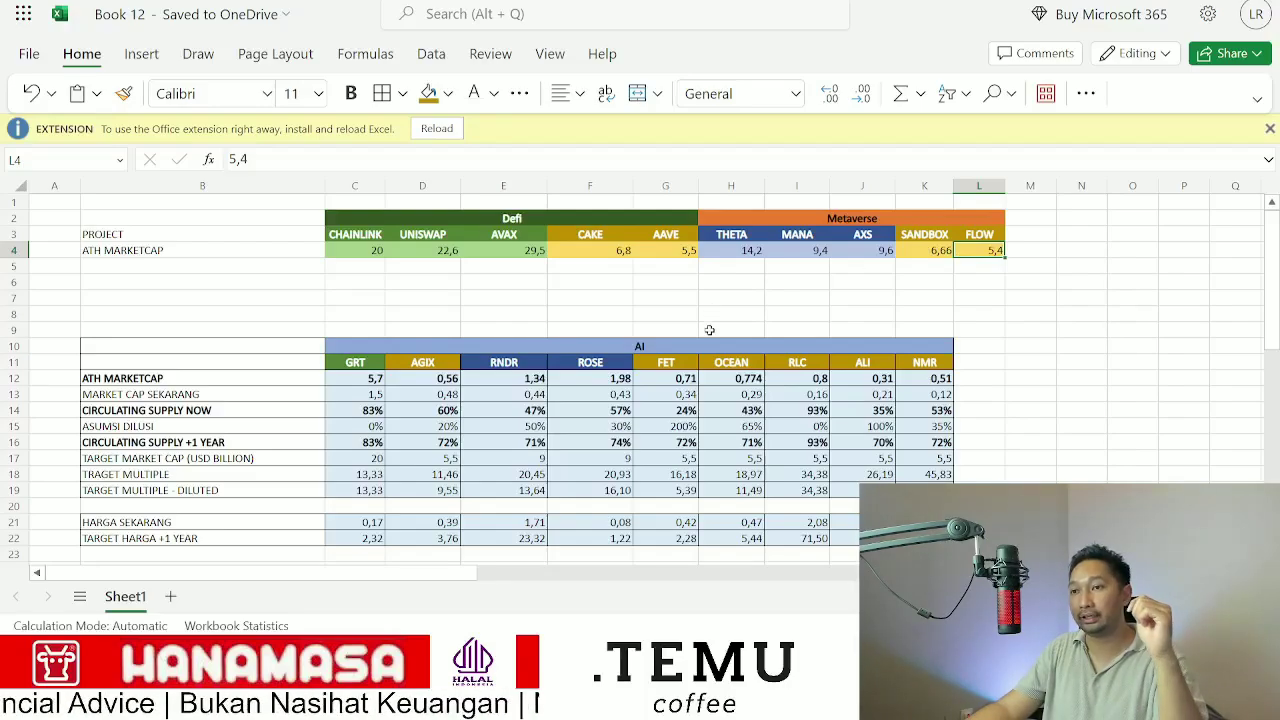
- Go through the AI table's project headings from GRT to OCEAN and highlight the ATH MARKETCAP values from GRT to NMR
{"action": "scroll", "coordinate": [709, 330], "scroll_direction": "down", "scroll_amount": 2}
{"action": "scroll", "coordinate": [746, 309], "scroll_direction": "up", "scroll_amount": 2}
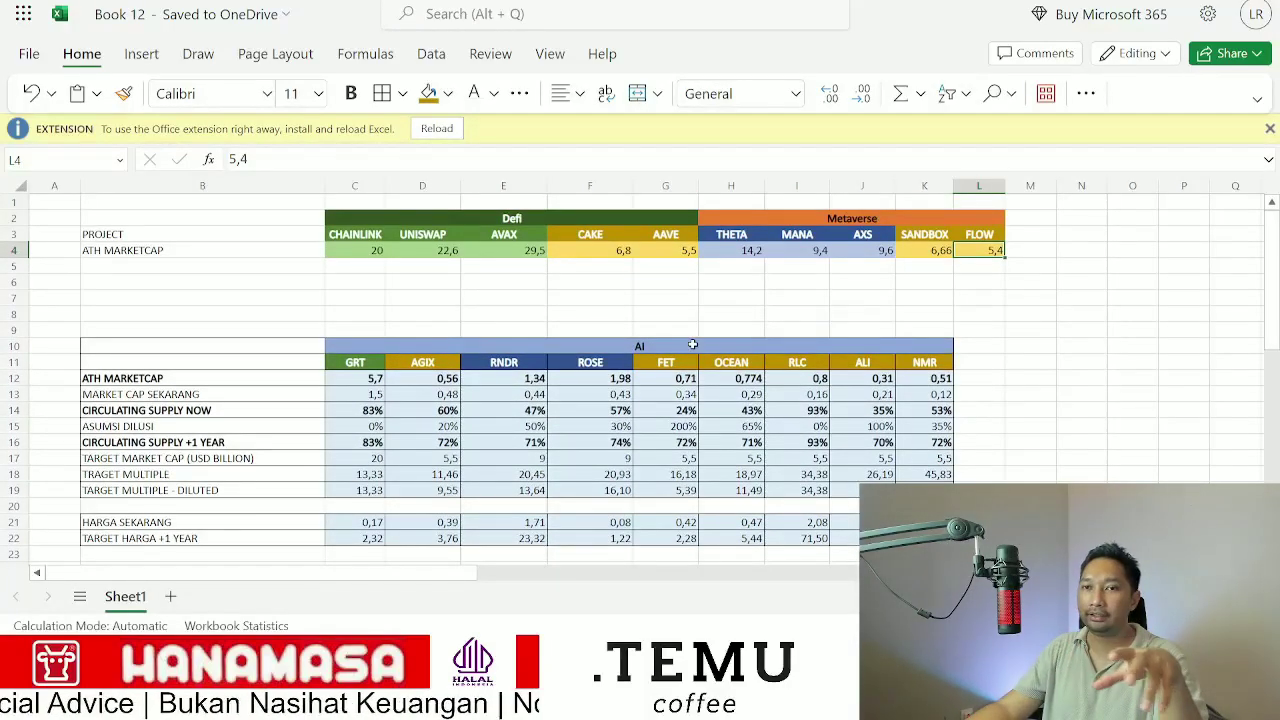
{"action": "scroll", "coordinate": [514, 325], "scroll_direction": "down", "scroll_amount": 2}
{"action": "left_click", "coordinate": [124, 313]}
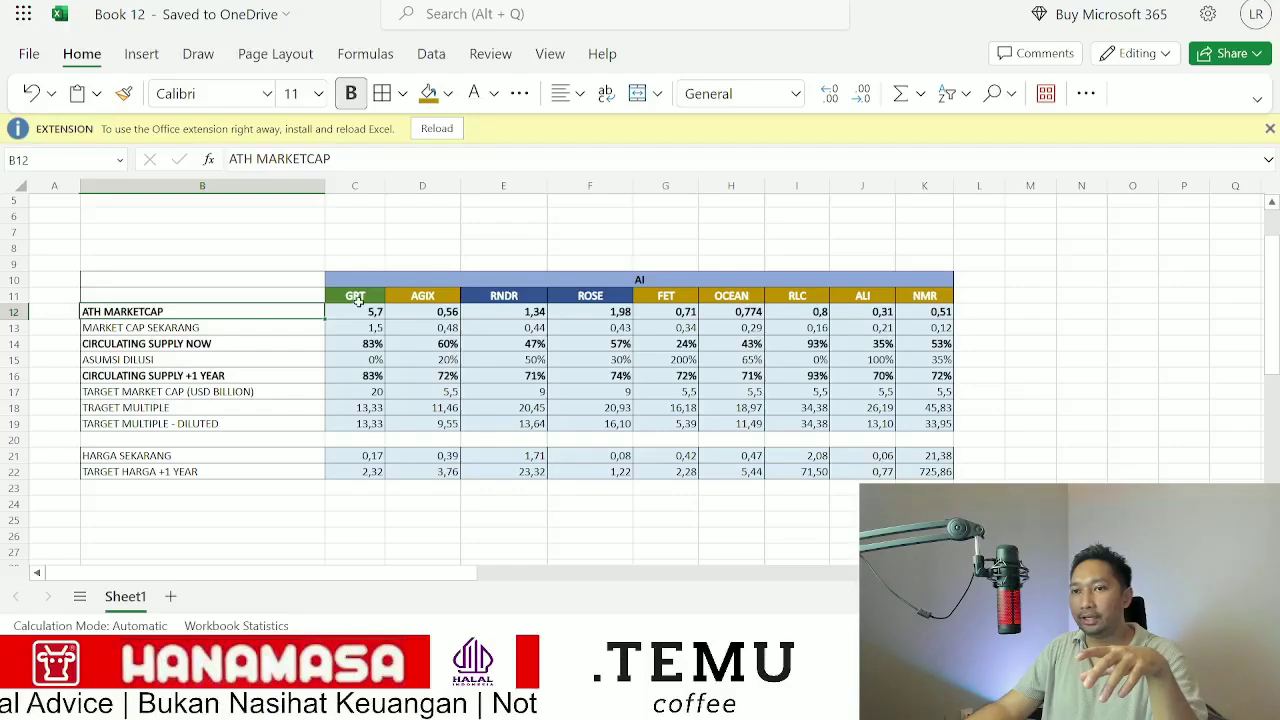
{"action": "left_click", "coordinate": [358, 297]}
{"action": "left_click", "coordinate": [420, 297]}
{"action": "left_click", "coordinate": [515, 298]}
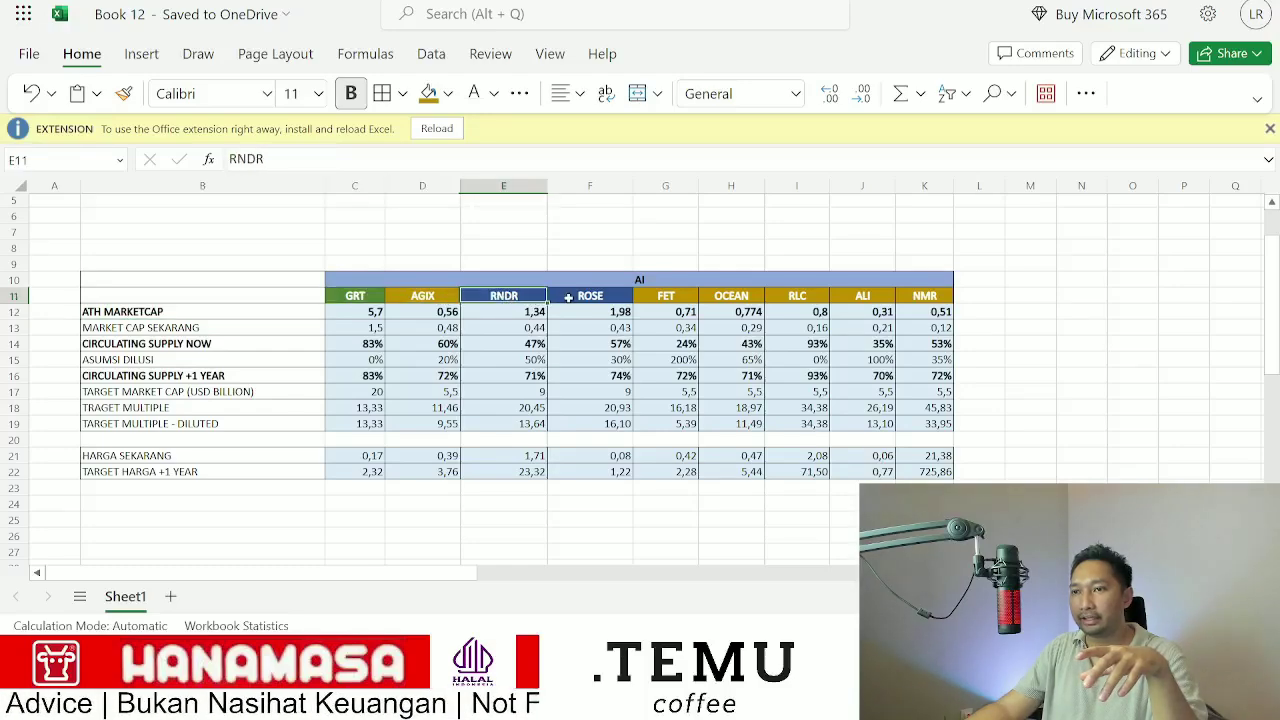
{"action": "left_click", "coordinate": [572, 298]}
{"action": "left_click", "coordinate": [670, 297]}
{"action": "left_click", "coordinate": [716, 298]}
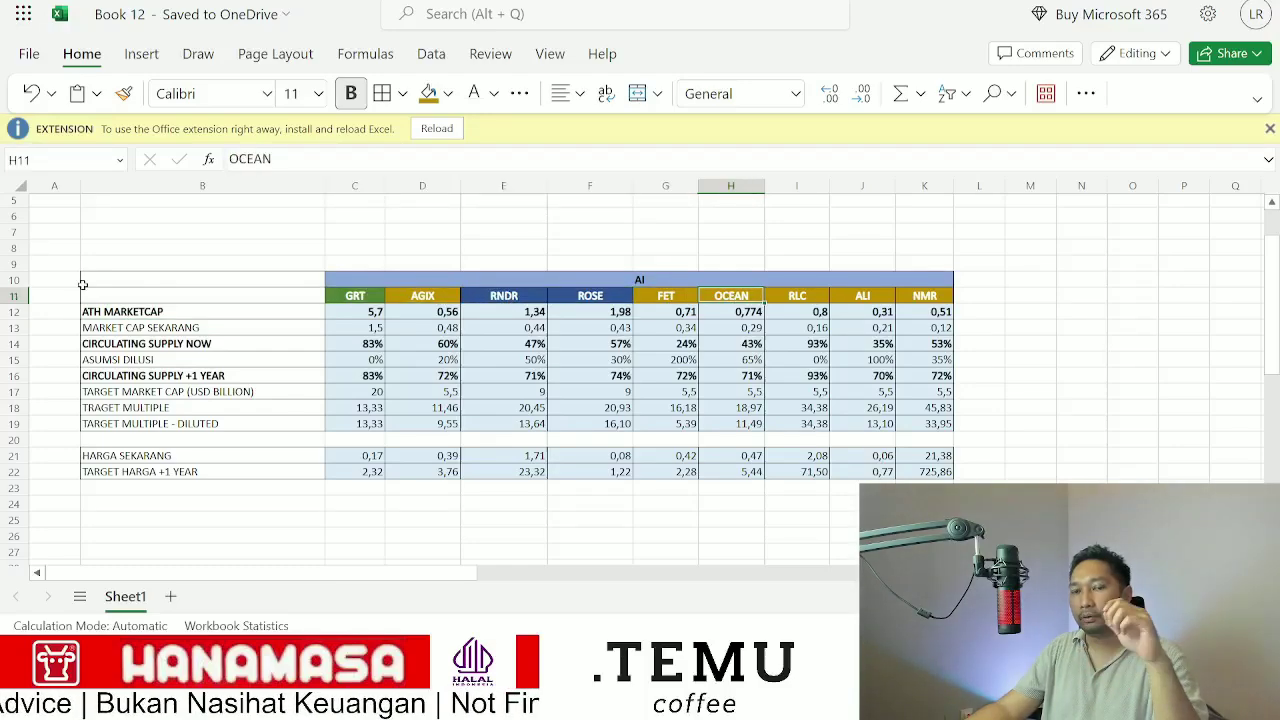
{"action": "scroll", "coordinate": [144, 322], "scroll_direction": "up", "scroll_amount": 2}
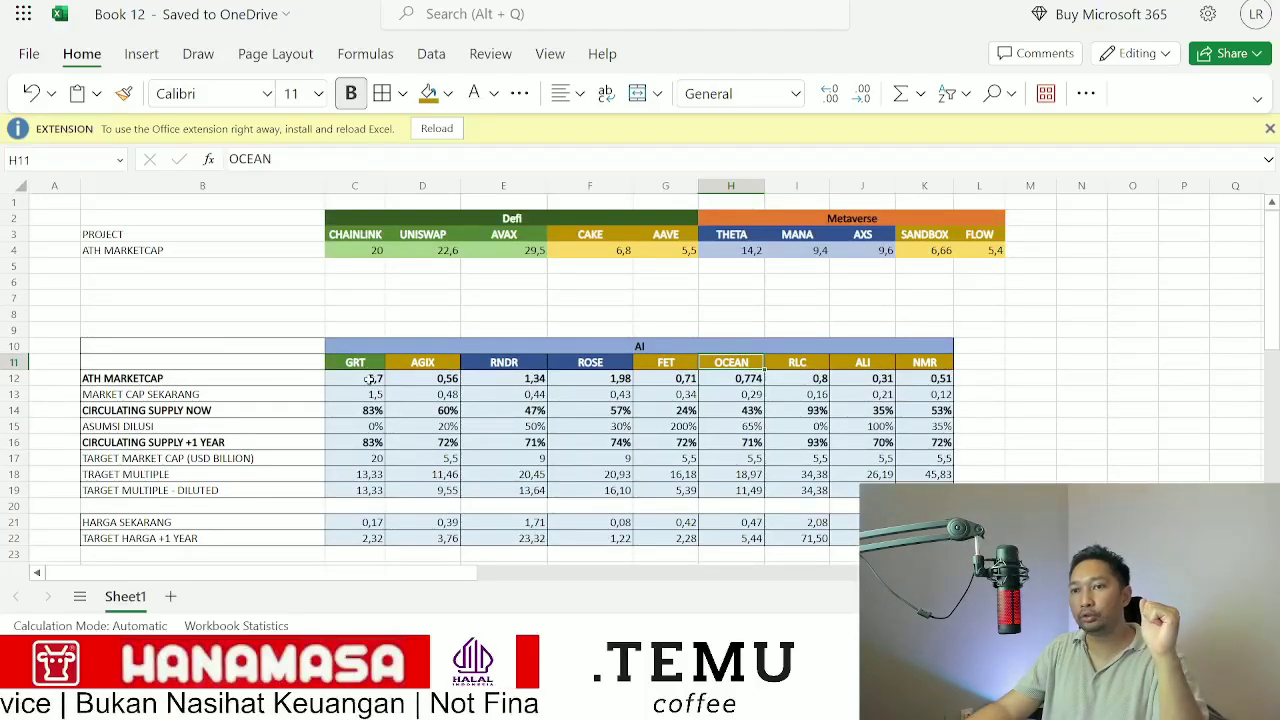
{"action": "left_click_drag", "start_coordinate": [372, 378], "coordinate": [924, 378]}
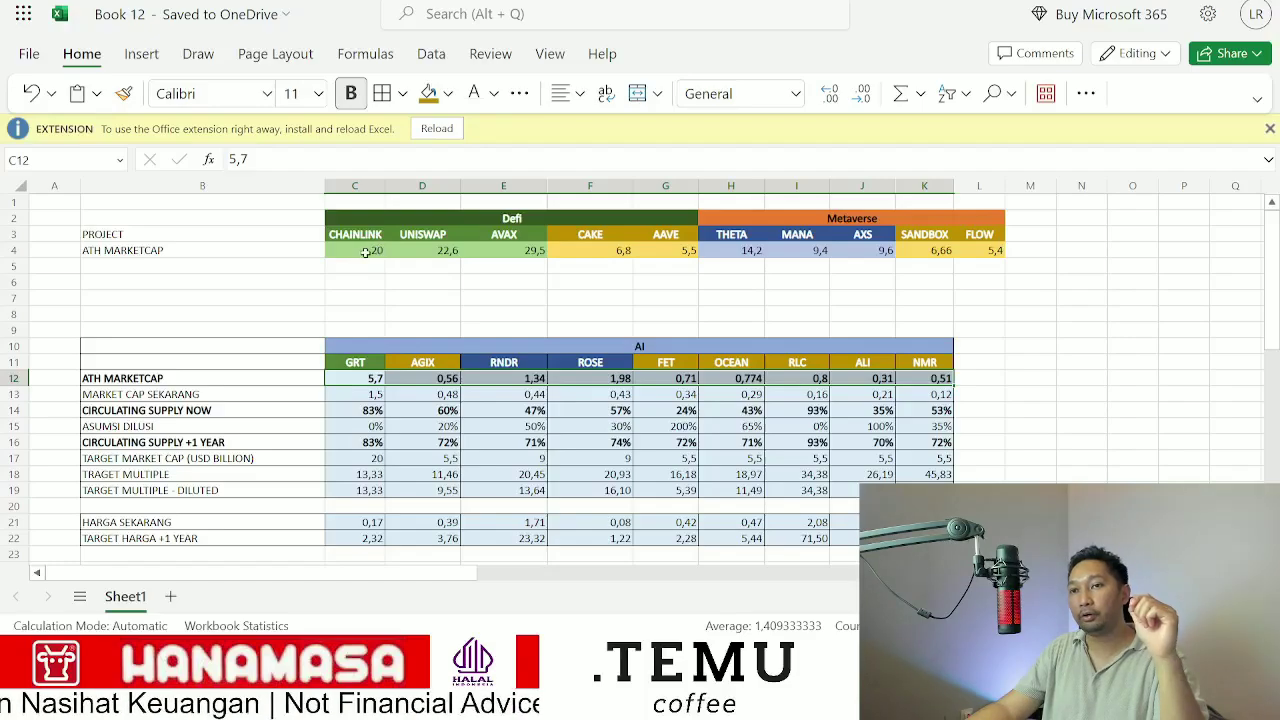
- Examine the target market caps in row 17 for GRT, AGIX and FET through NMR, checking AGIX's ATH market cap as well
{"action": "scroll", "coordinate": [366, 252], "scroll_direction": "down", "scroll_amount": 2}
{"action": "left_click", "coordinate": [366, 392]}
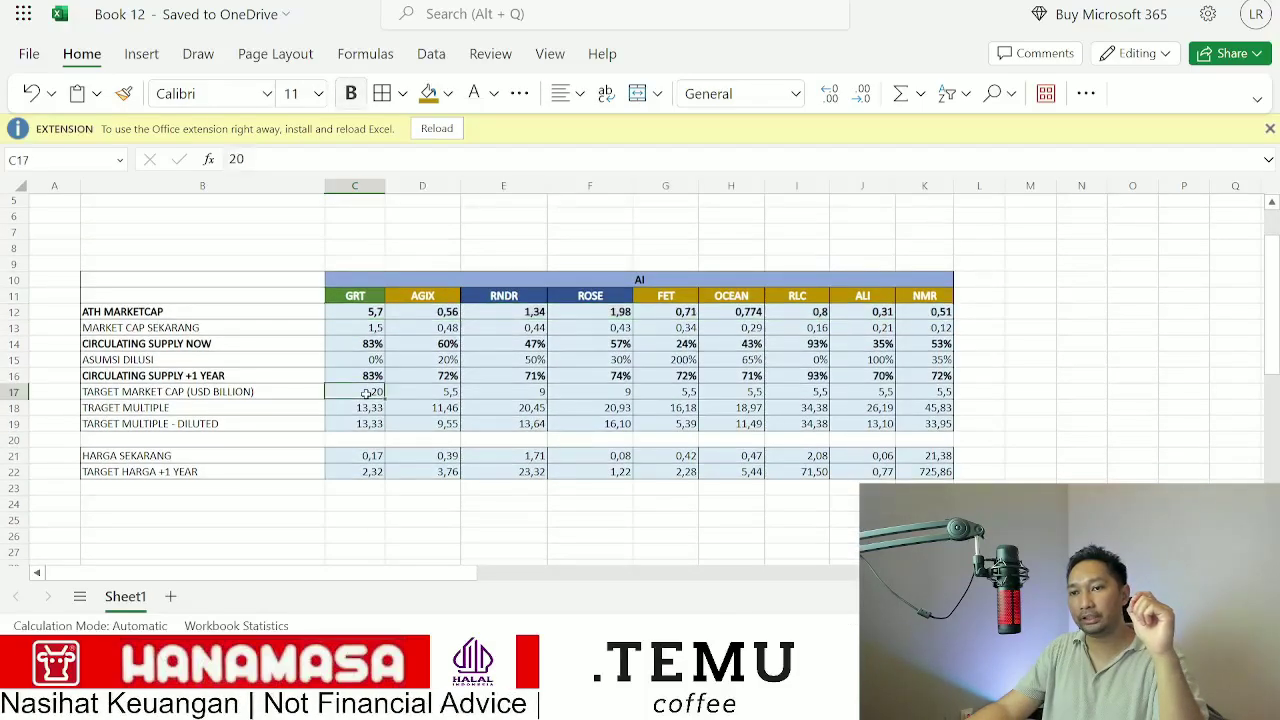
{"action": "left_click", "coordinate": [435, 313]}
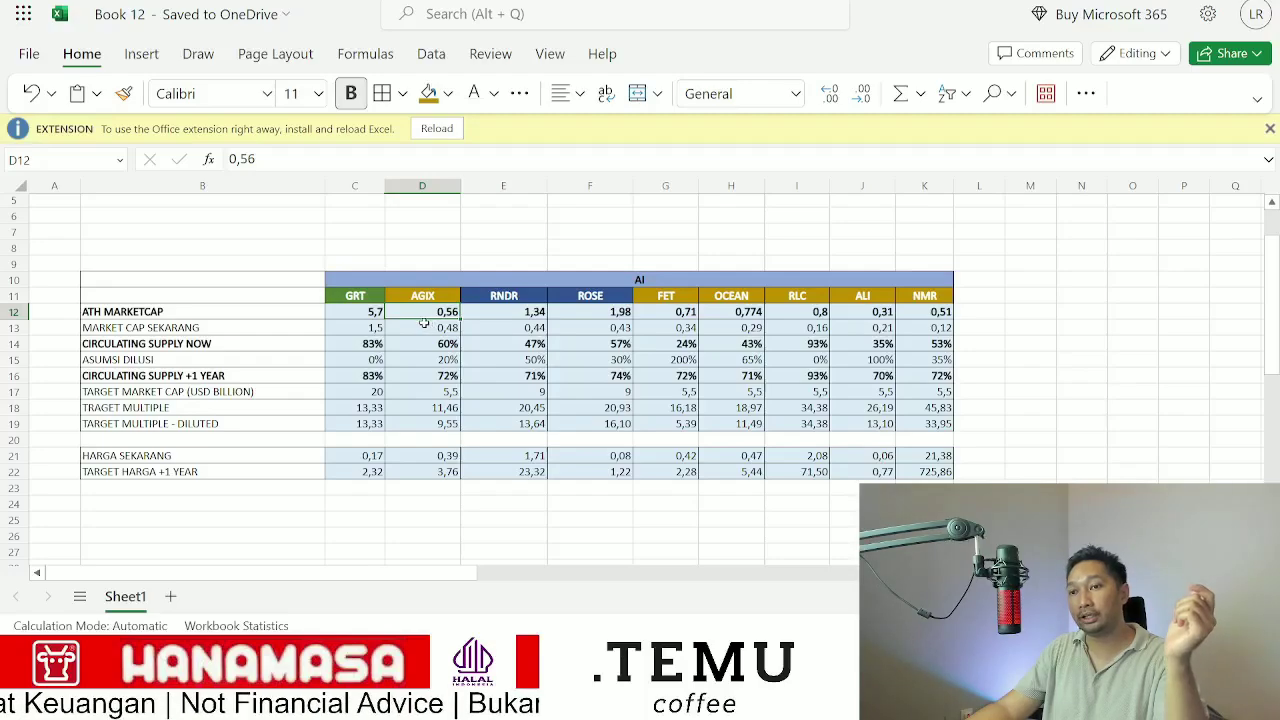
{"action": "left_click", "coordinate": [430, 392]}
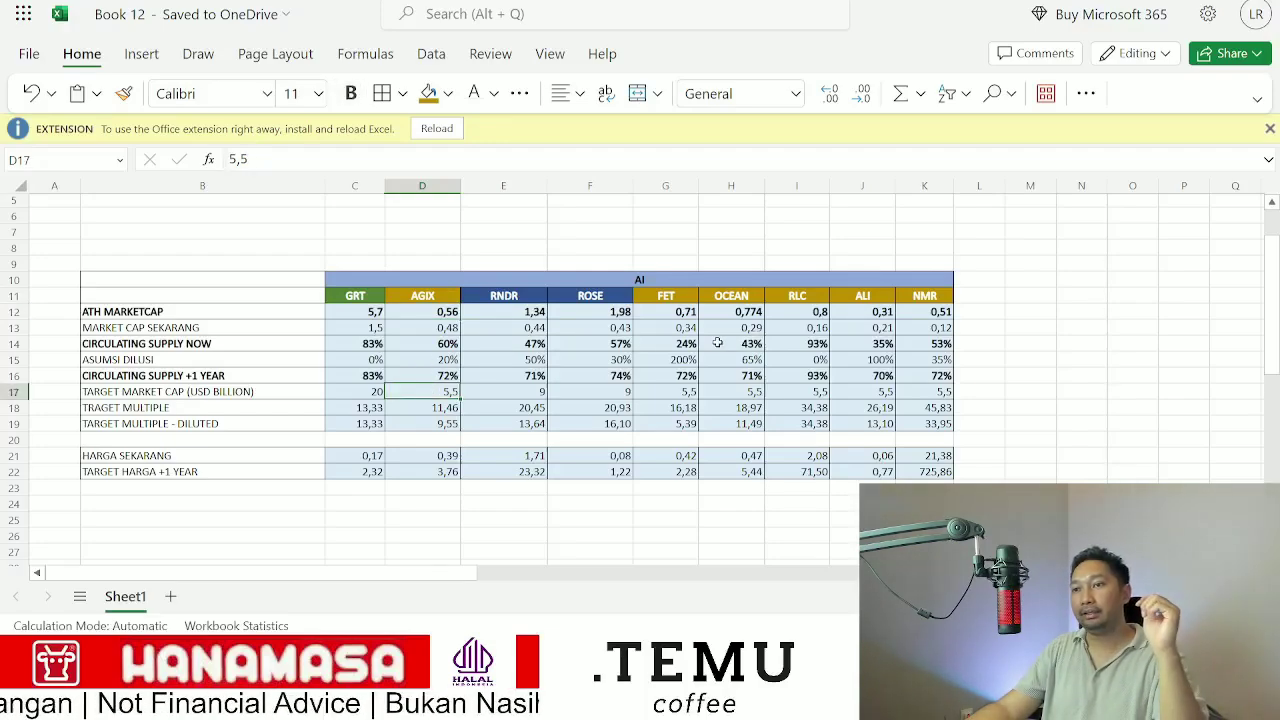
{"action": "left_click_drag", "start_coordinate": [651, 296], "coordinate": [908, 295]}
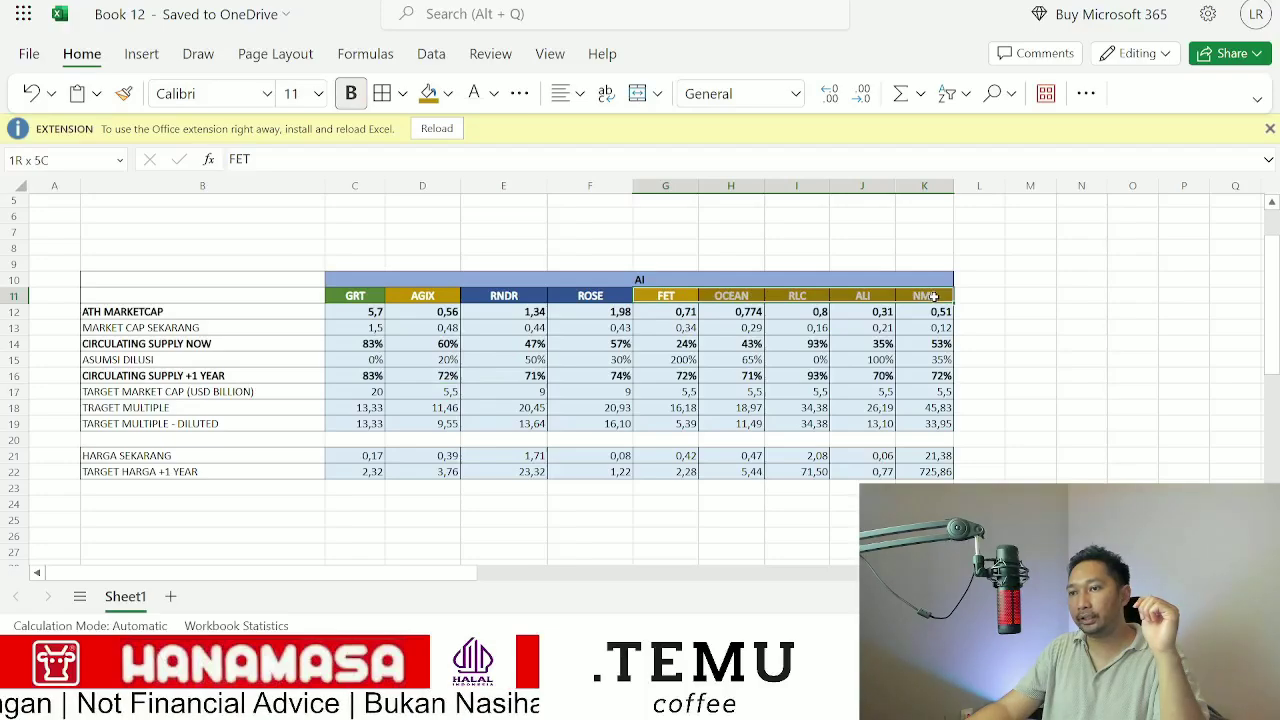
{"action": "left_click_drag", "start_coordinate": [684, 390], "coordinate": [912, 392]}
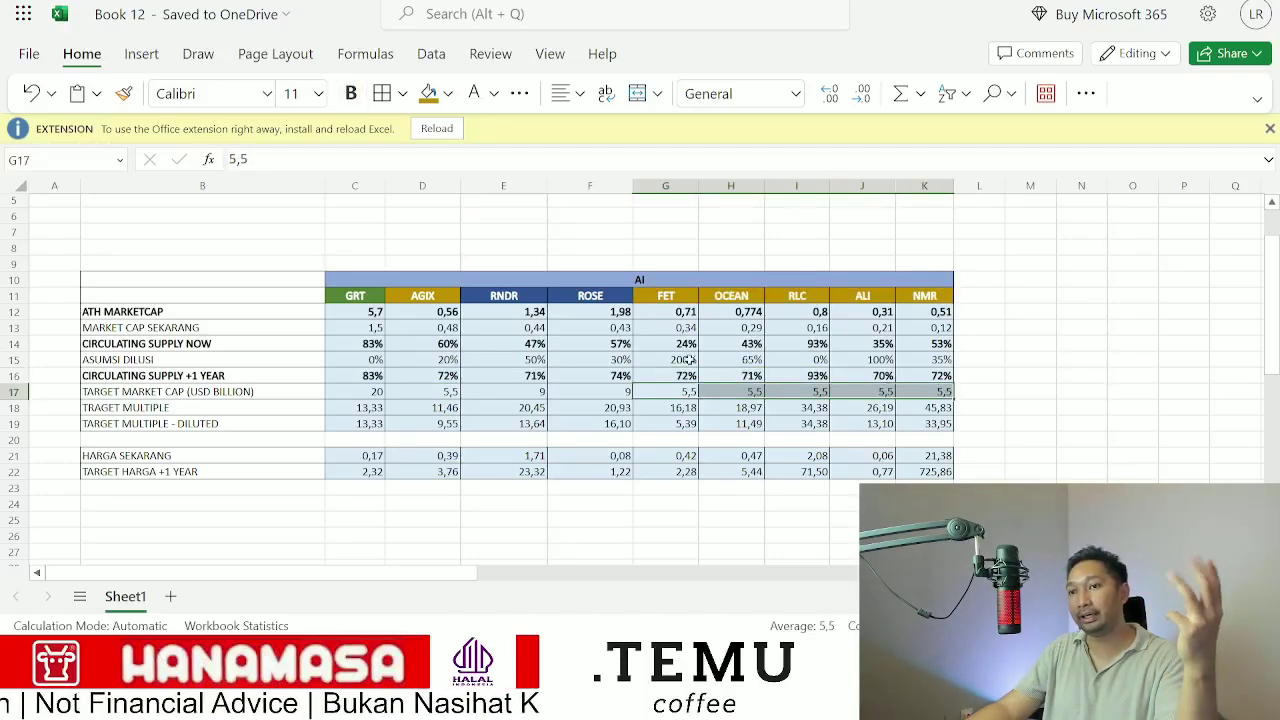
- Examine RNDR and ROSE in the AI table, comparing their ATH market caps with their target market caps
{"action": "left_click_drag", "start_coordinate": [520, 298], "coordinate": [600, 297]}
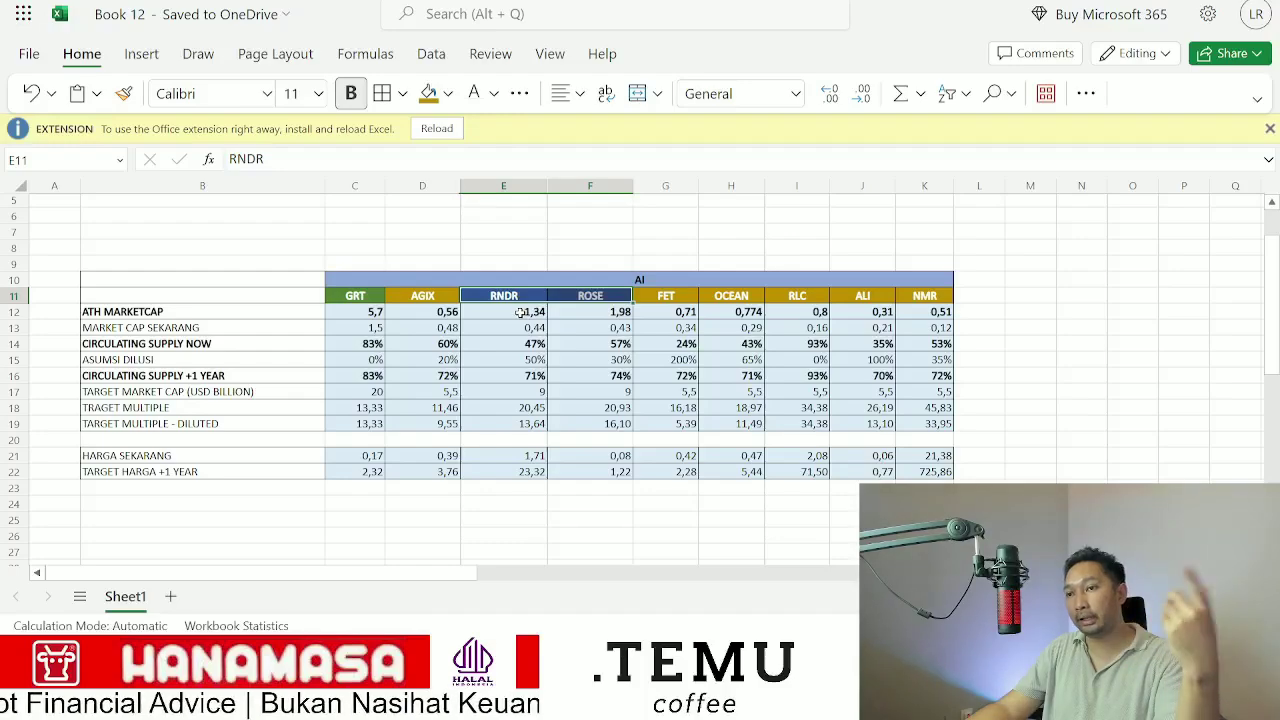
{"action": "left_click_drag", "start_coordinate": [525, 316], "coordinate": [615, 314]}
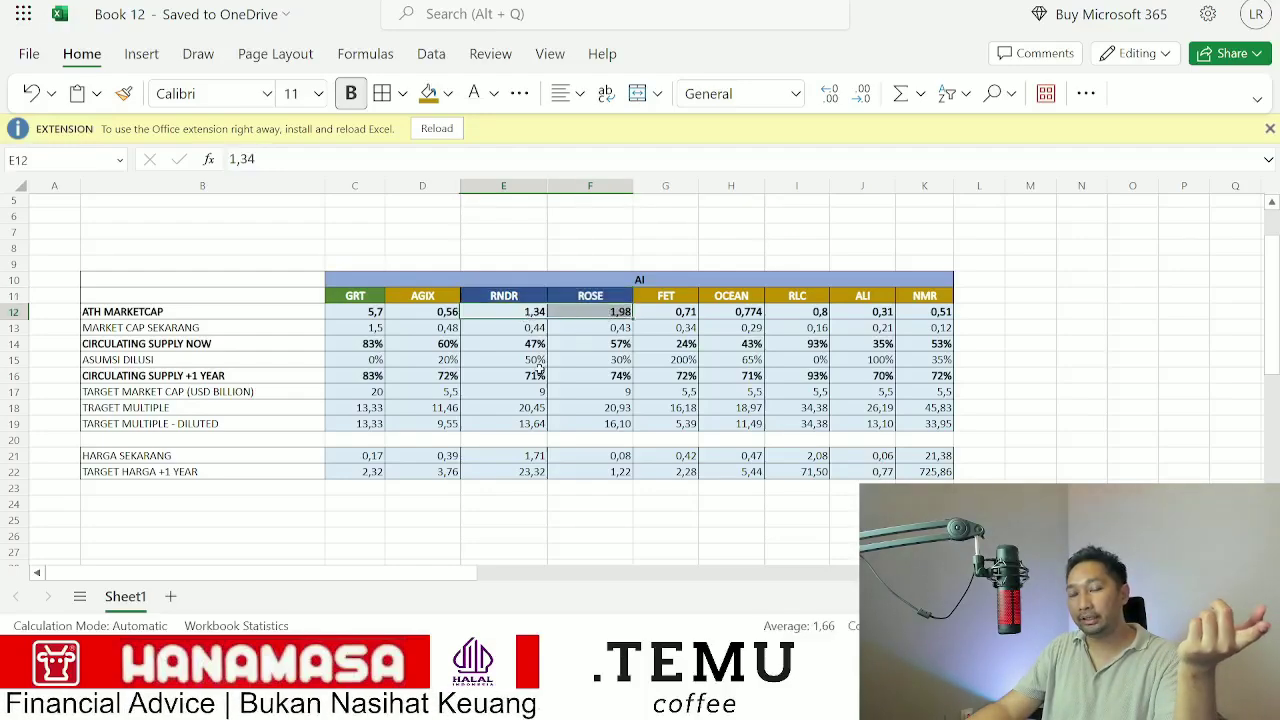
{"action": "left_click_drag", "start_coordinate": [516, 393], "coordinate": [617, 390]}
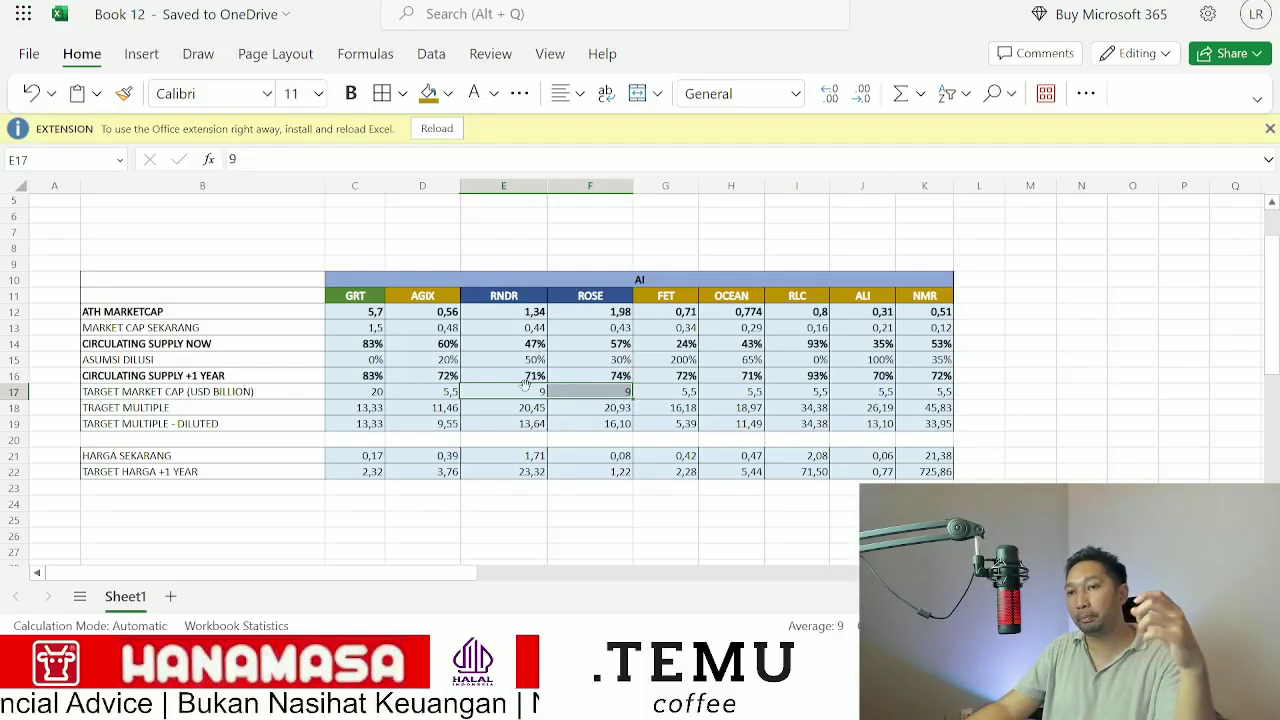
- Review the AI tokens' circulating supply now and in one year, checking FET's current supply, dilution assumption and one-year supply
{"action": "left_click_drag", "start_coordinate": [150, 339], "coordinate": [935, 344]}
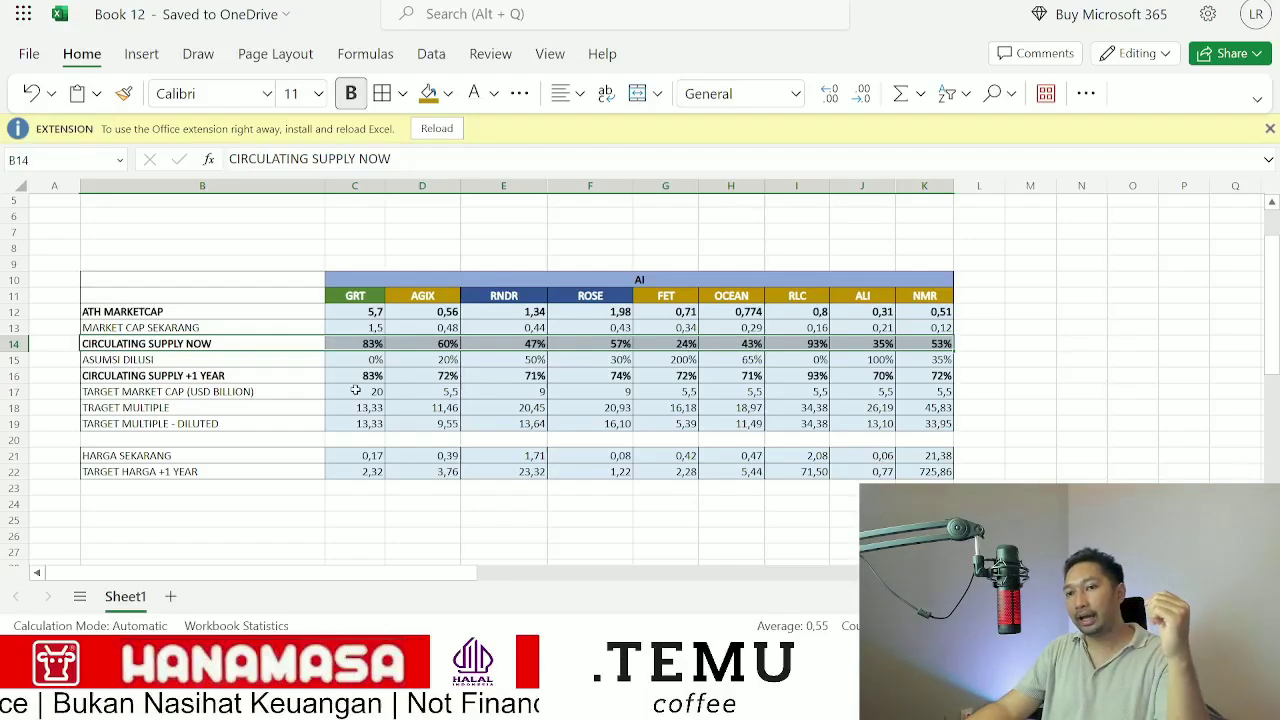
{"action": "left_click_drag", "start_coordinate": [348, 374], "coordinate": [924, 378]}
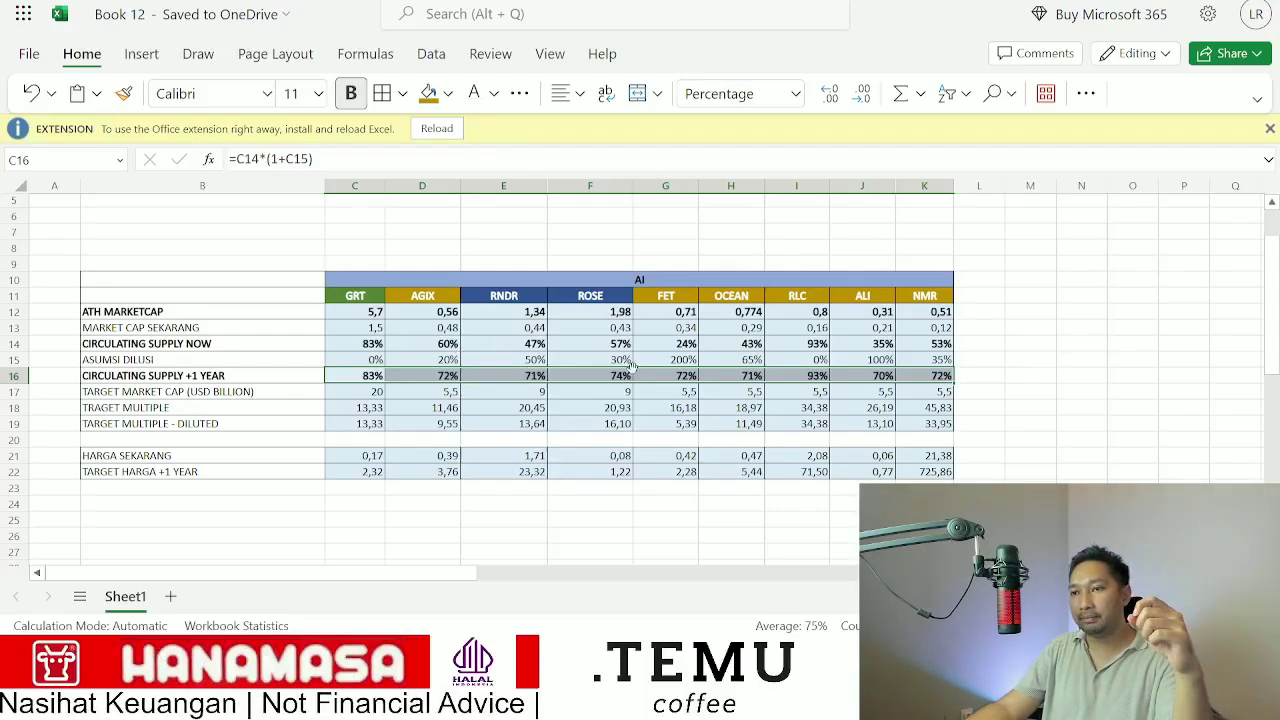
{"action": "left_click", "coordinate": [770, 362]}
{"action": "left_click", "coordinate": [694, 343]}
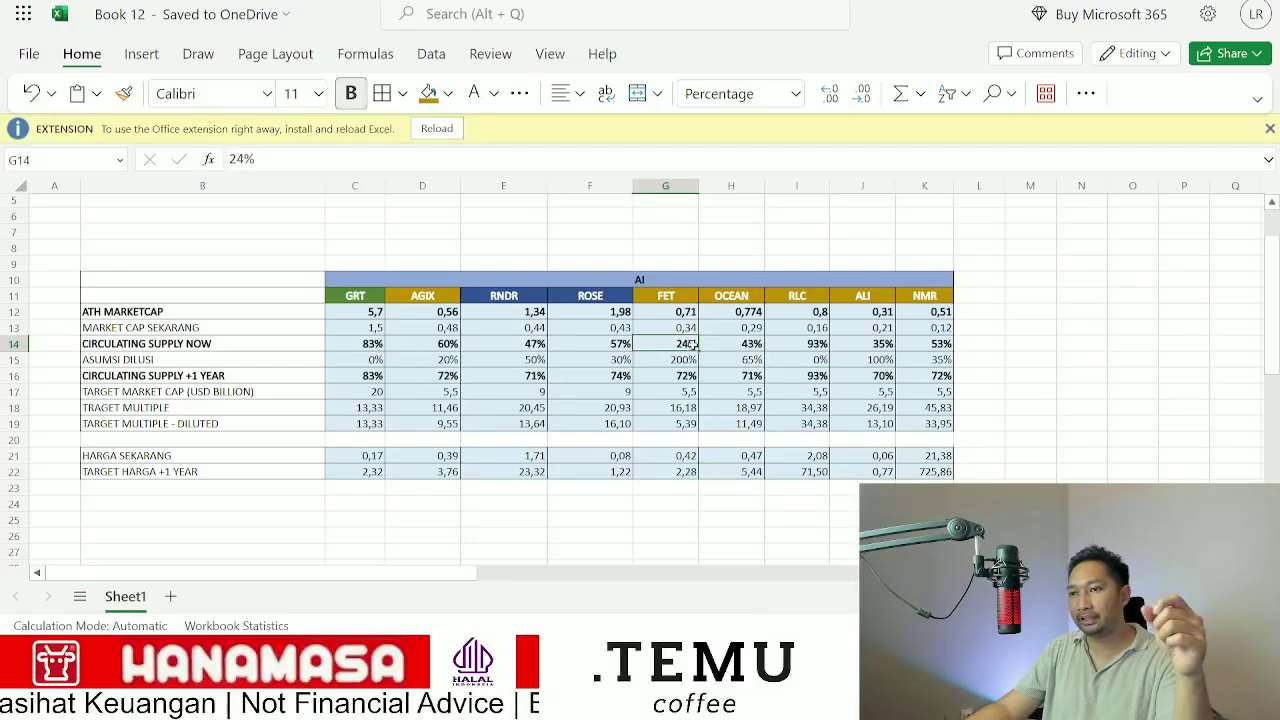
{"action": "left_click", "coordinate": [677, 373]}
{"action": "left_click", "coordinate": [680, 360]}
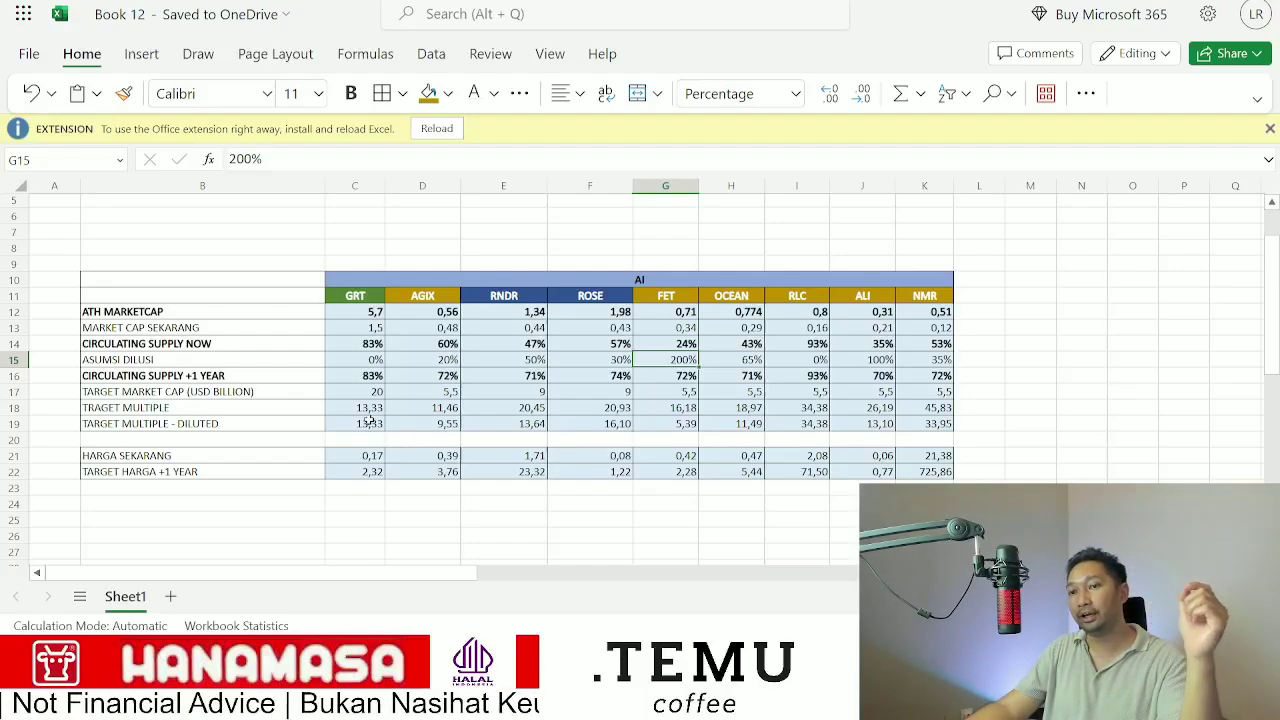
- Go through the AI tokens' target market caps, target multiples and diluted target multiples from GRT to NMR
{"action": "left_click_drag", "start_coordinate": [375, 390], "coordinate": [913, 393]}
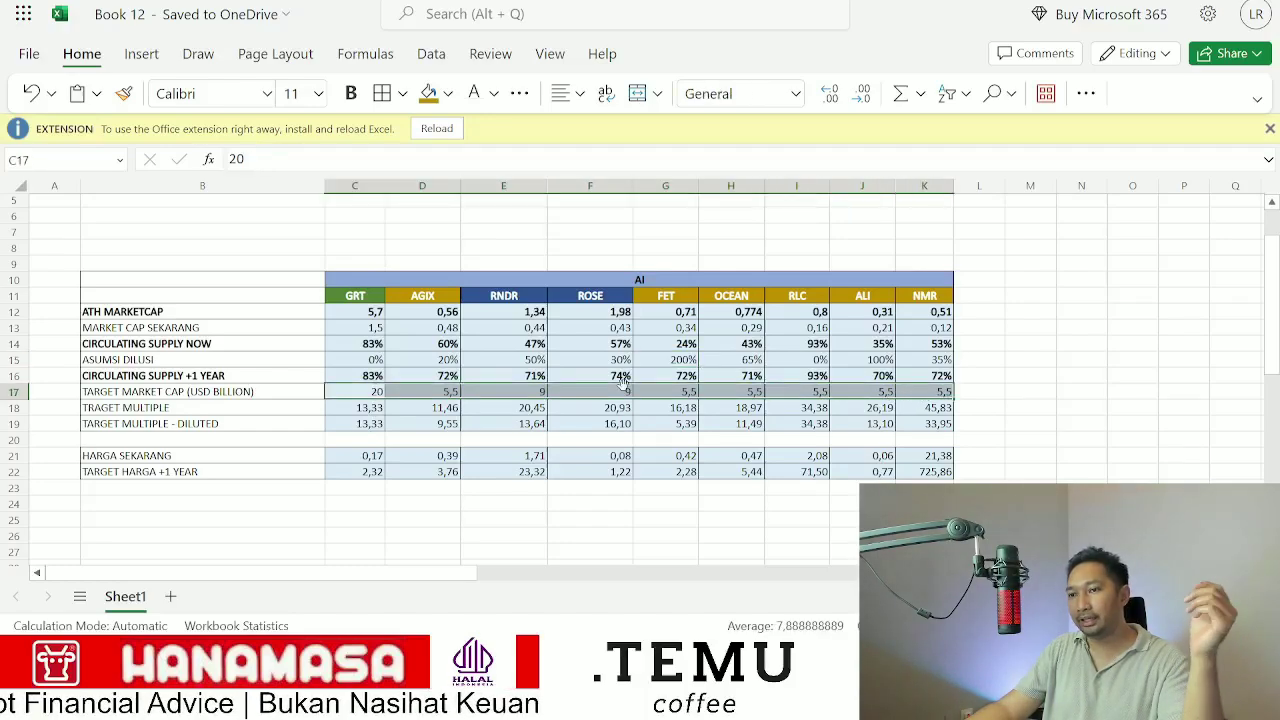
{"action": "left_click", "coordinate": [362, 391]}
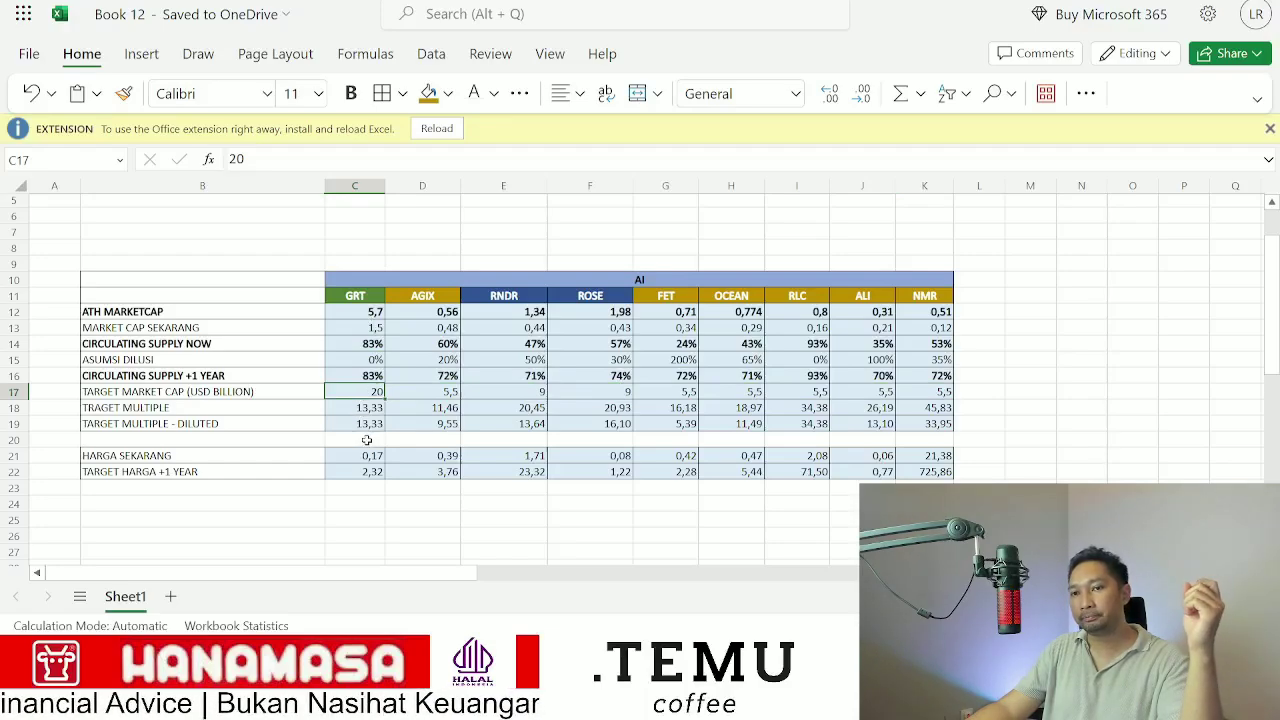
{"action": "left_click_drag", "start_coordinate": [940, 407], "coordinate": [362, 407]}
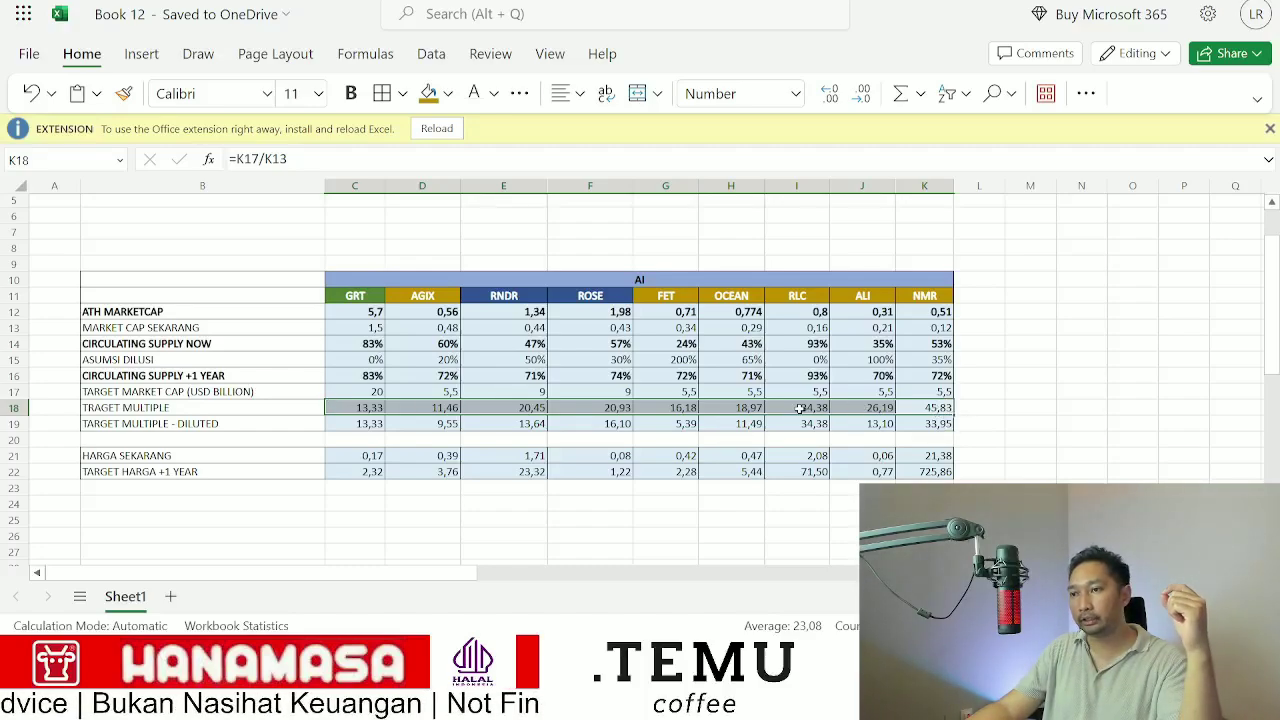
{"action": "left_click", "coordinate": [993, 437]}
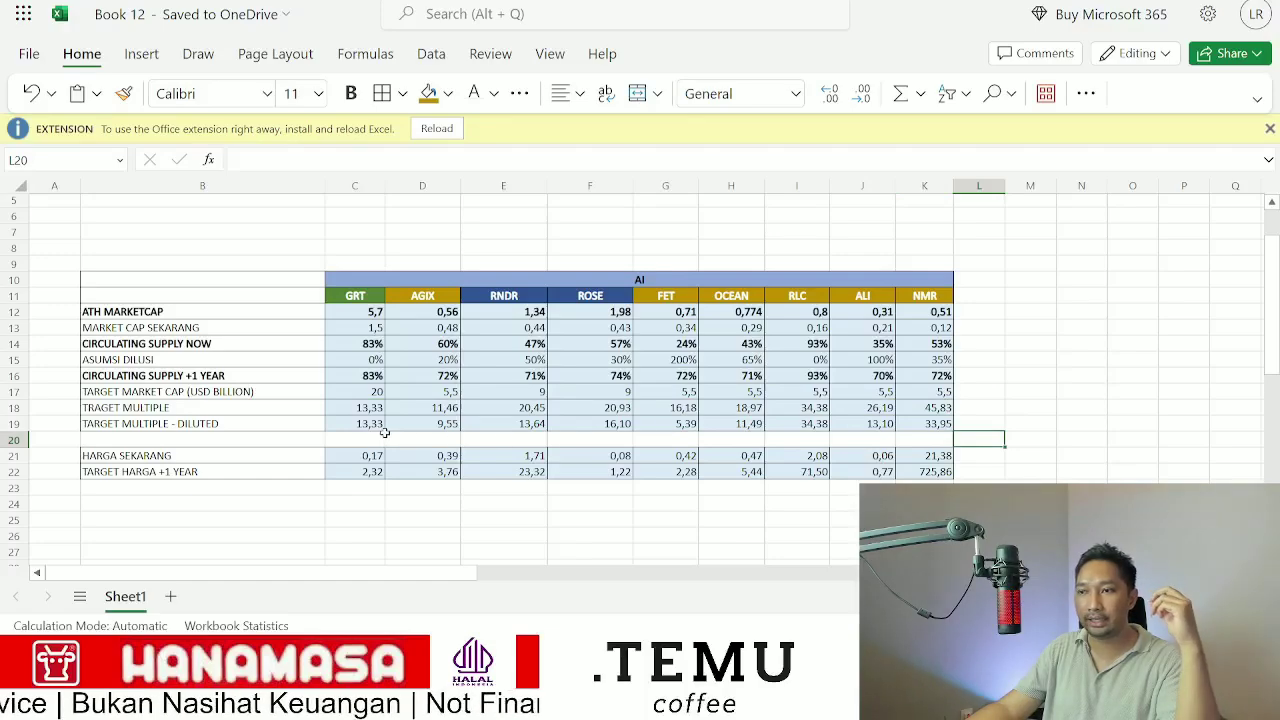
{"action": "left_click_drag", "start_coordinate": [384, 428], "coordinate": [925, 424]}
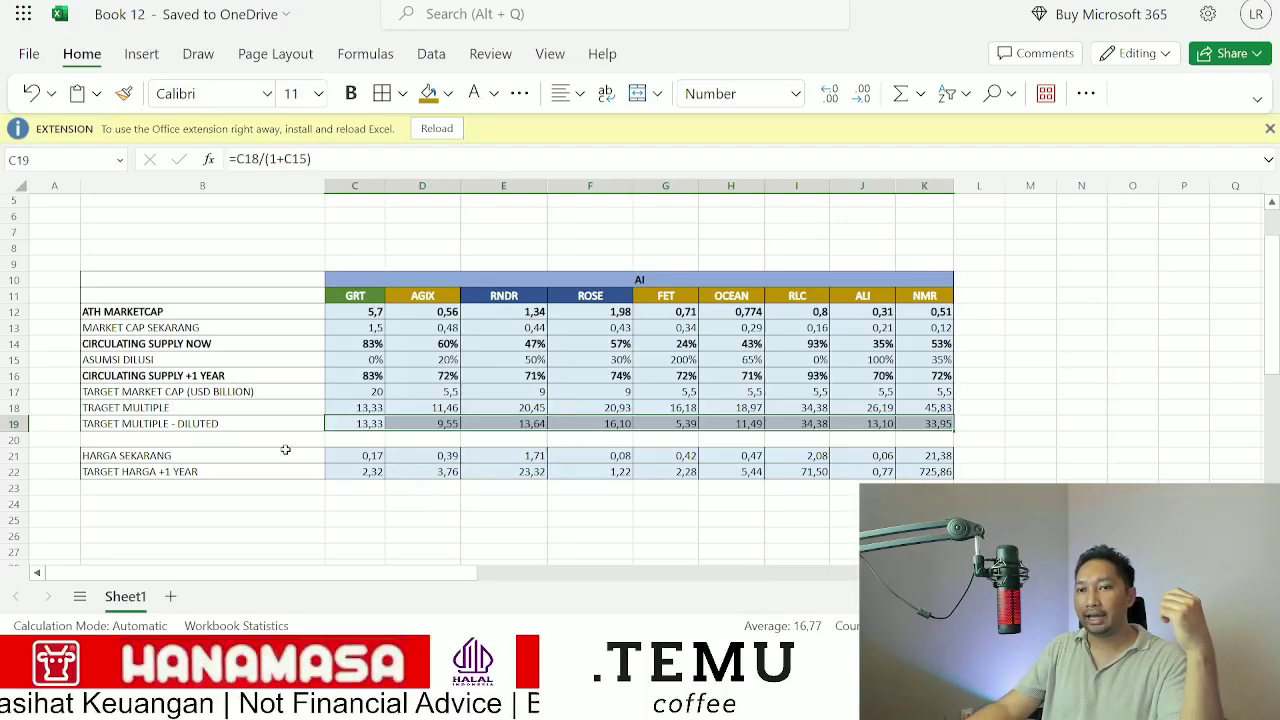
- Compare the AI tokens' current prices with their one-year target prices, checking AGIX, RNDR and ROSE individually
{"action": "left_click_drag", "start_coordinate": [362, 457], "coordinate": [952, 460]}
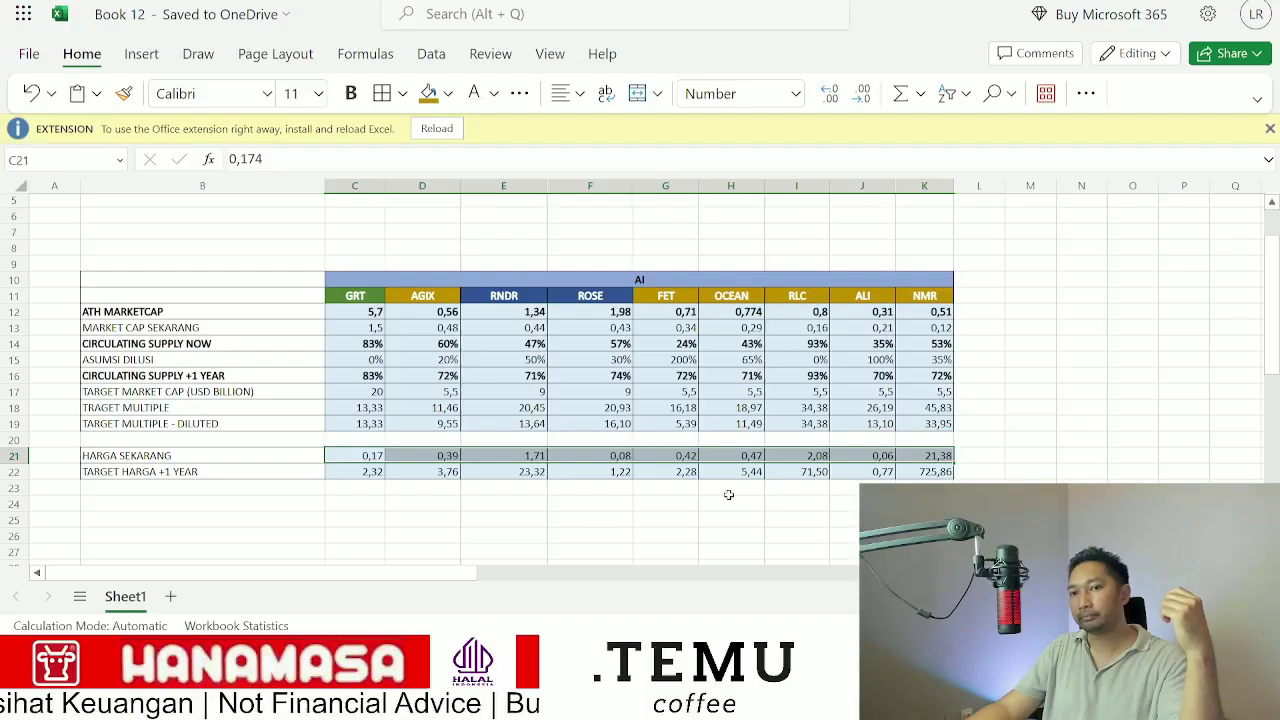
{"action": "left_click", "coordinate": [400, 500]}
{"action": "left_click_drag", "start_coordinate": [372, 471], "coordinate": [924, 470]}
{"action": "left_click", "coordinate": [375, 502]}
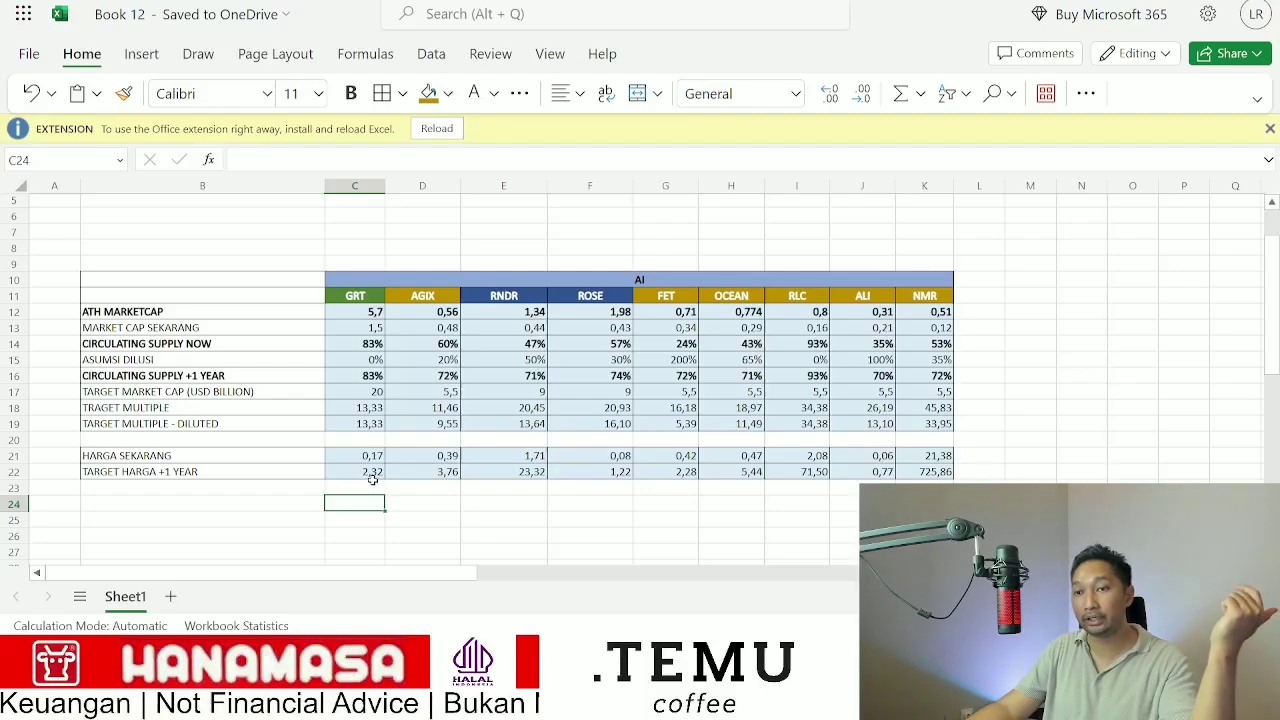
{"action": "left_click", "coordinate": [450, 474]}
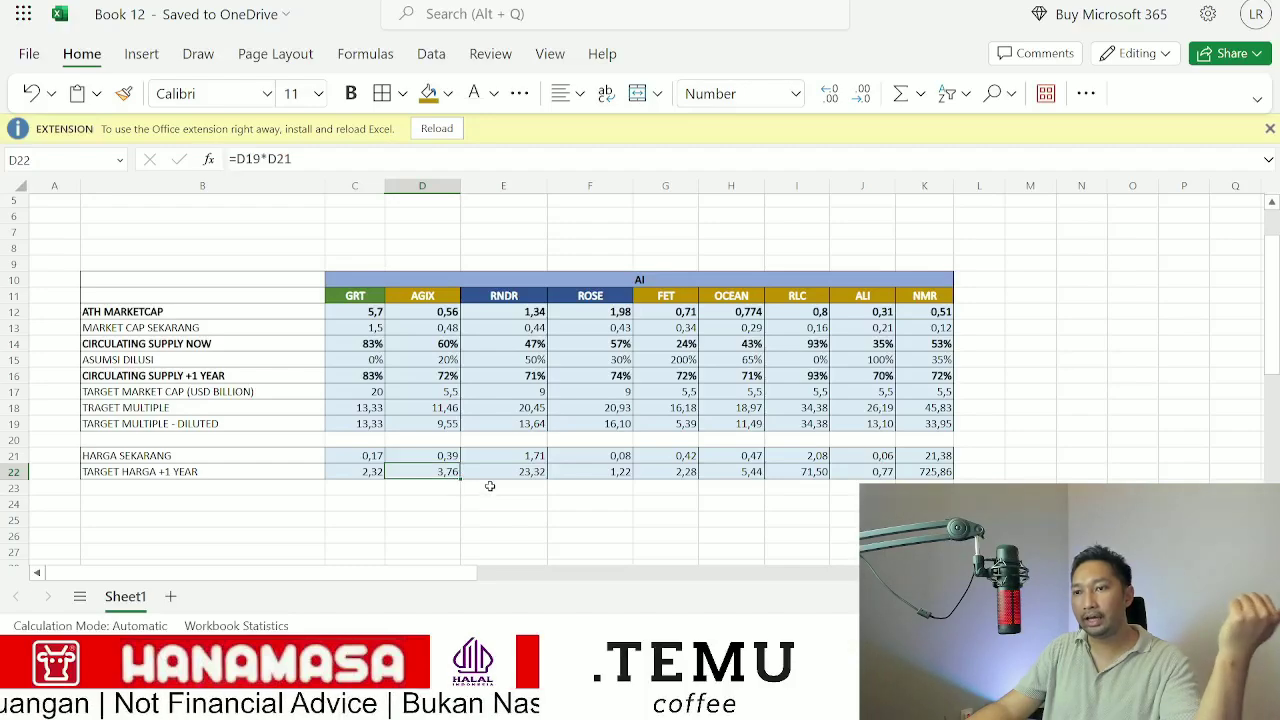
{"action": "left_click", "coordinate": [543, 474]}
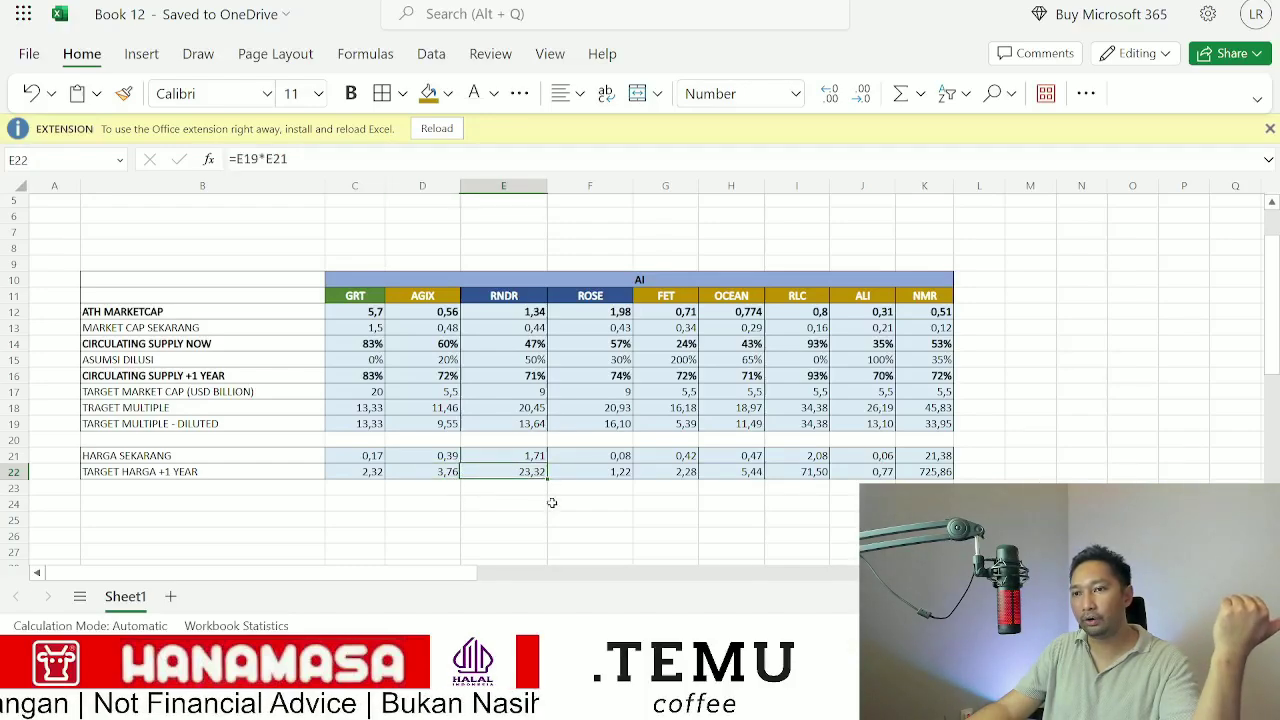
{"action": "left_click", "coordinate": [623, 476]}
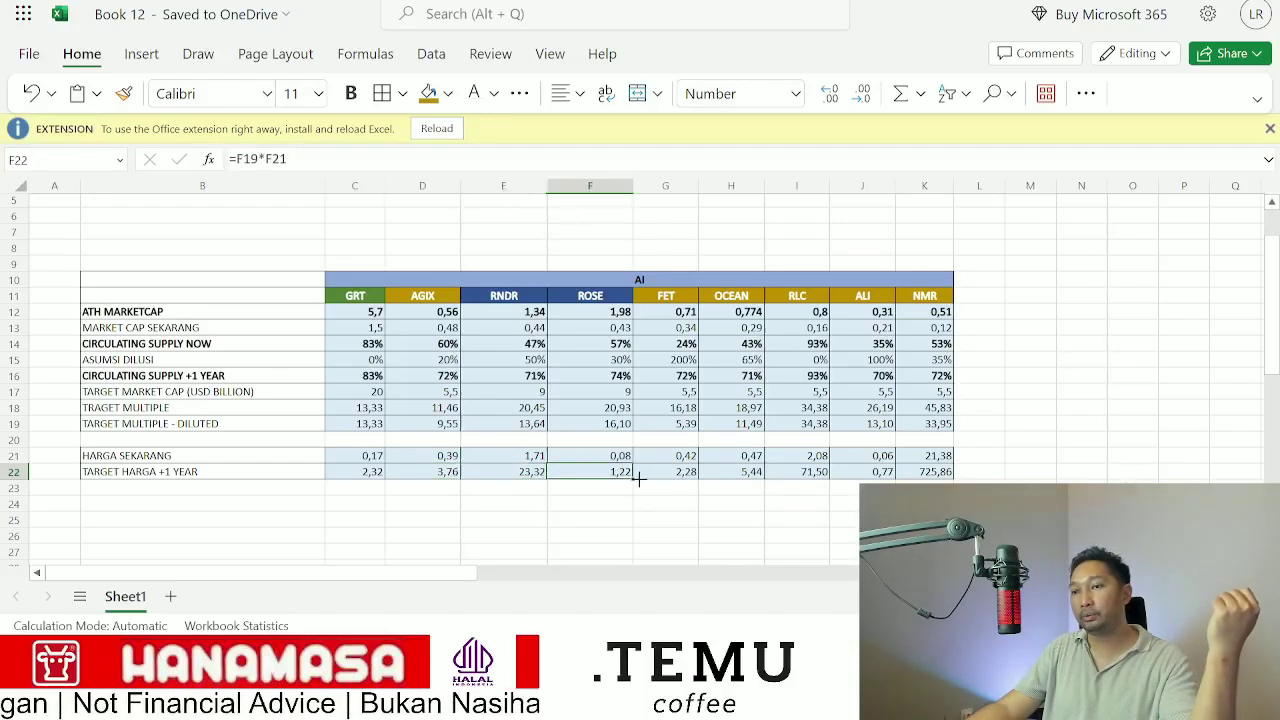
{"action": "left_click_drag", "start_coordinate": [945, 476], "coordinate": [404, 459]}
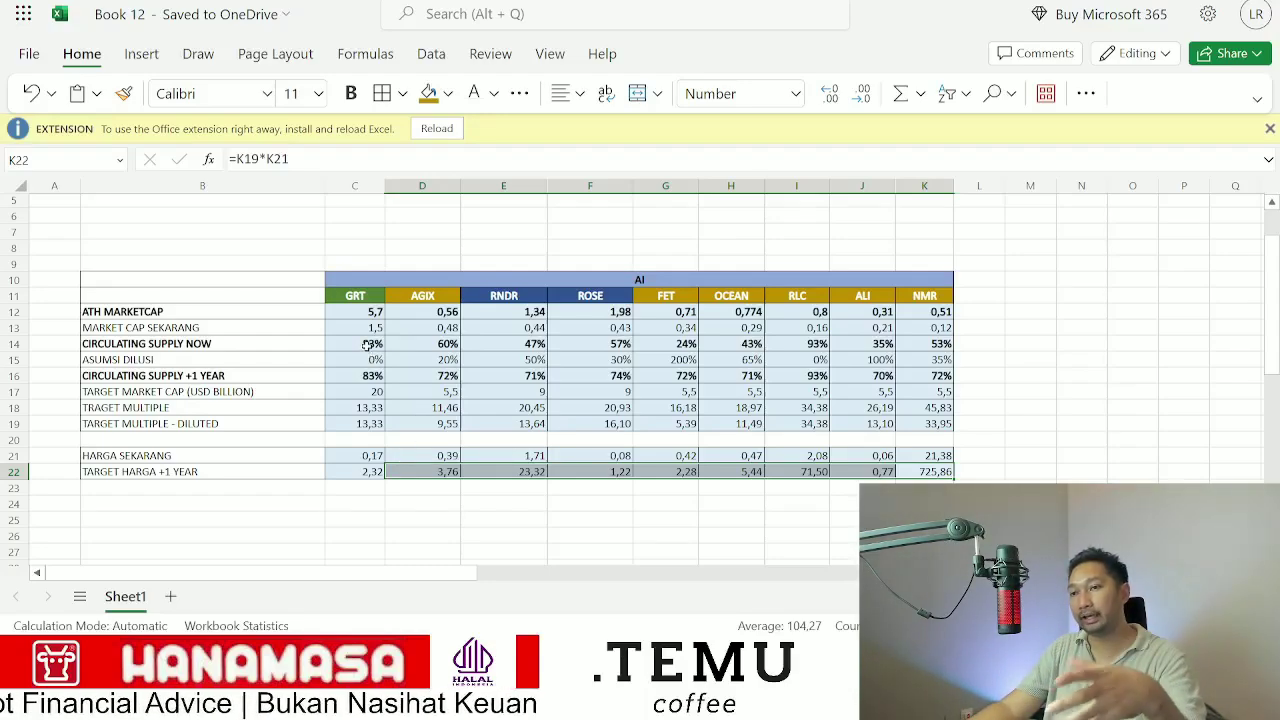
- Compare ALI's ATH market cap with its target market cap
{"action": "scroll", "coordinate": [912, 426], "scroll_direction": "up", "scroll_amount": 2}
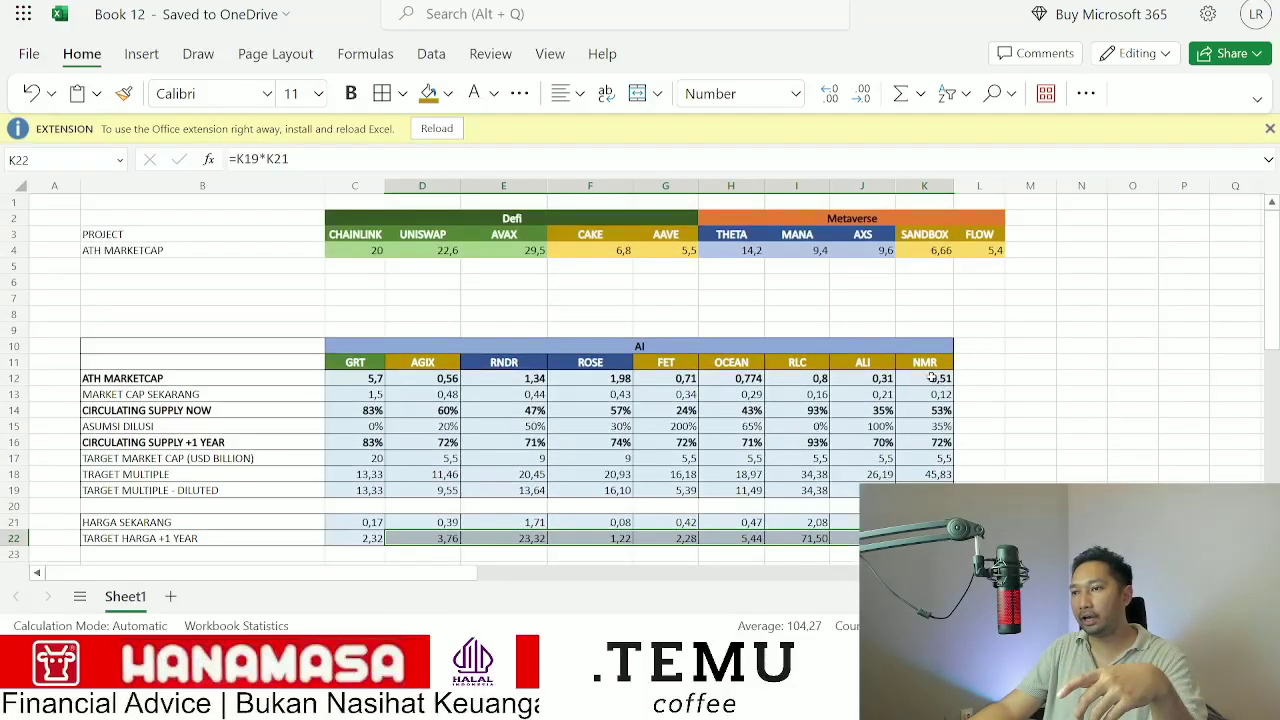
{"action": "left_click", "coordinate": [882, 379]}
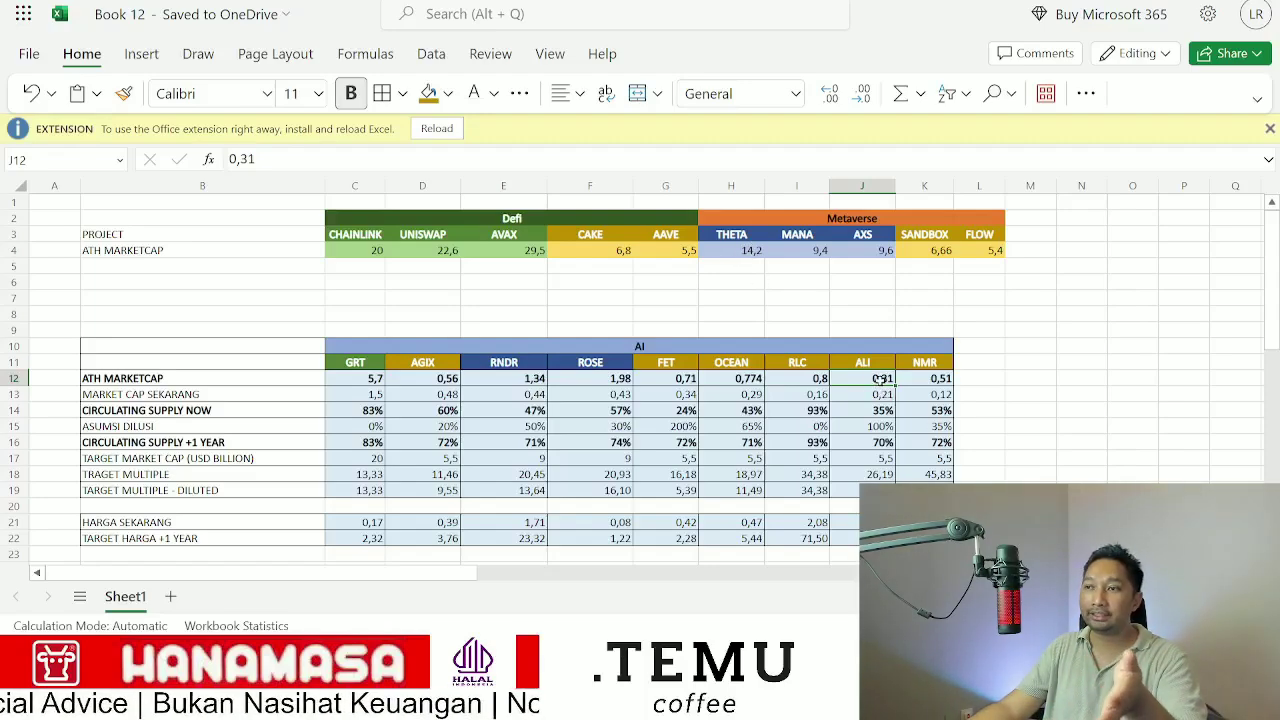
{"action": "left_click", "coordinate": [886, 458]}
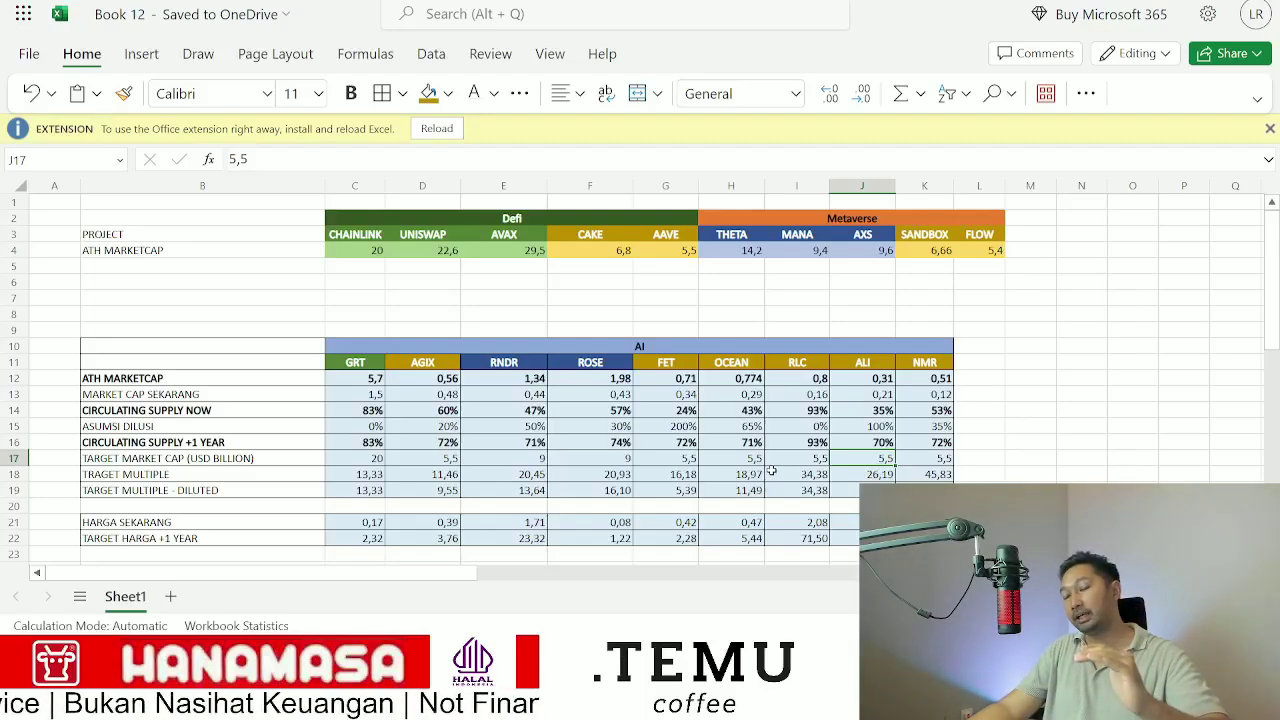
- Compare GRT with the green-coded Defi projects, matching CHAINLINK's ATH market cap to GRT's target market cap
{"action": "left_click", "coordinate": [367, 363]}
{"action": "left_click_drag", "start_coordinate": [370, 251], "coordinate": [512, 254]}
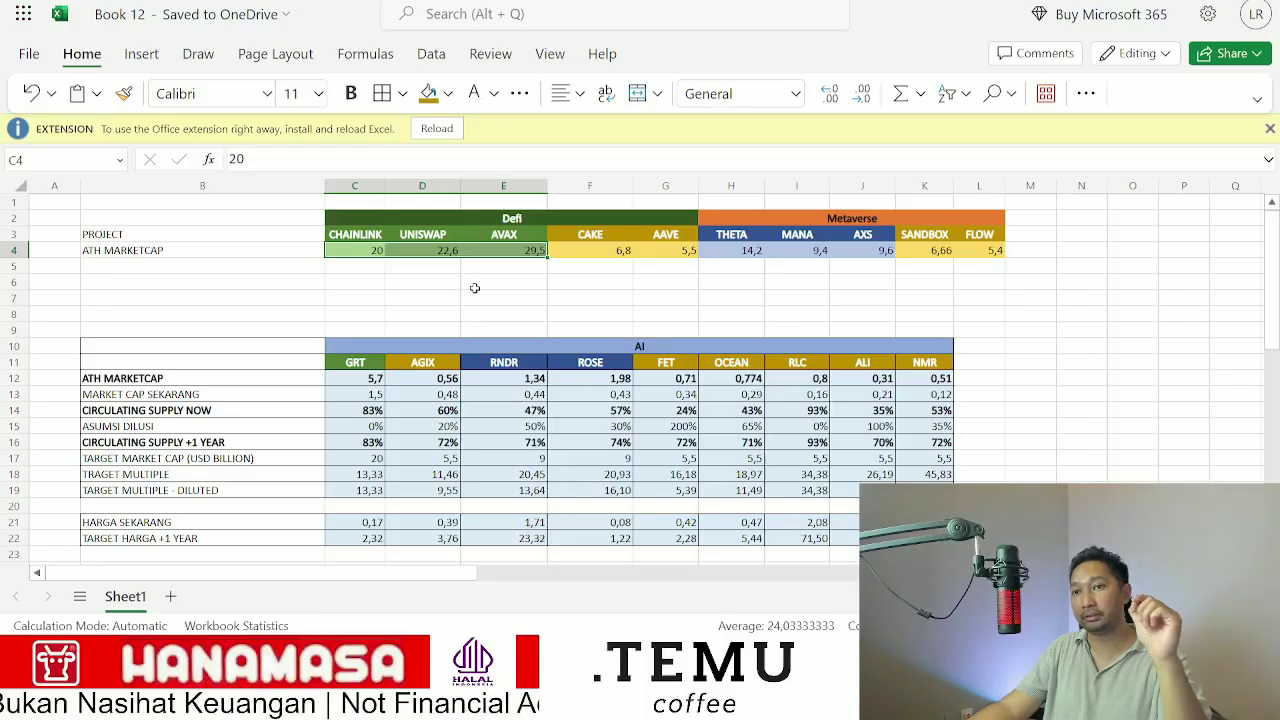
{"action": "left_click", "coordinate": [400, 283]}
{"action": "left_click", "coordinate": [359, 360]}
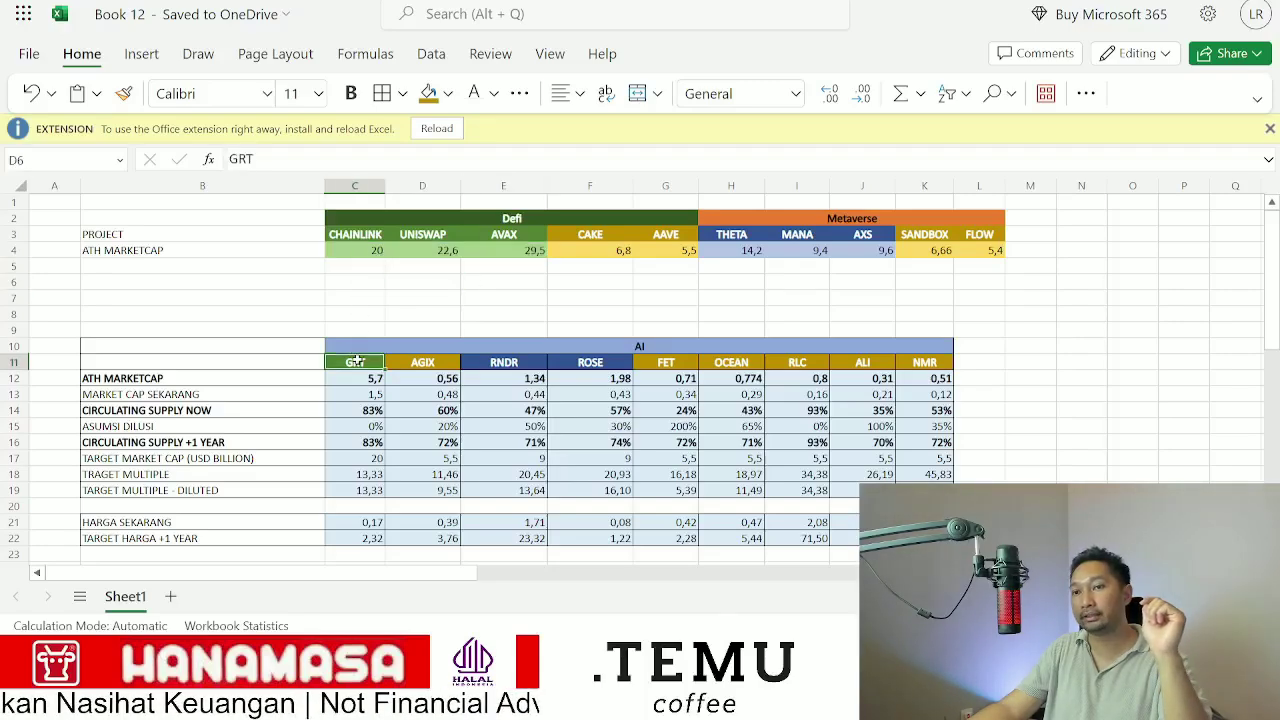
{"action": "left_click", "coordinate": [366, 234]}
{"action": "left_click", "coordinate": [359, 362]}
{"action": "left_click", "coordinate": [362, 240]}
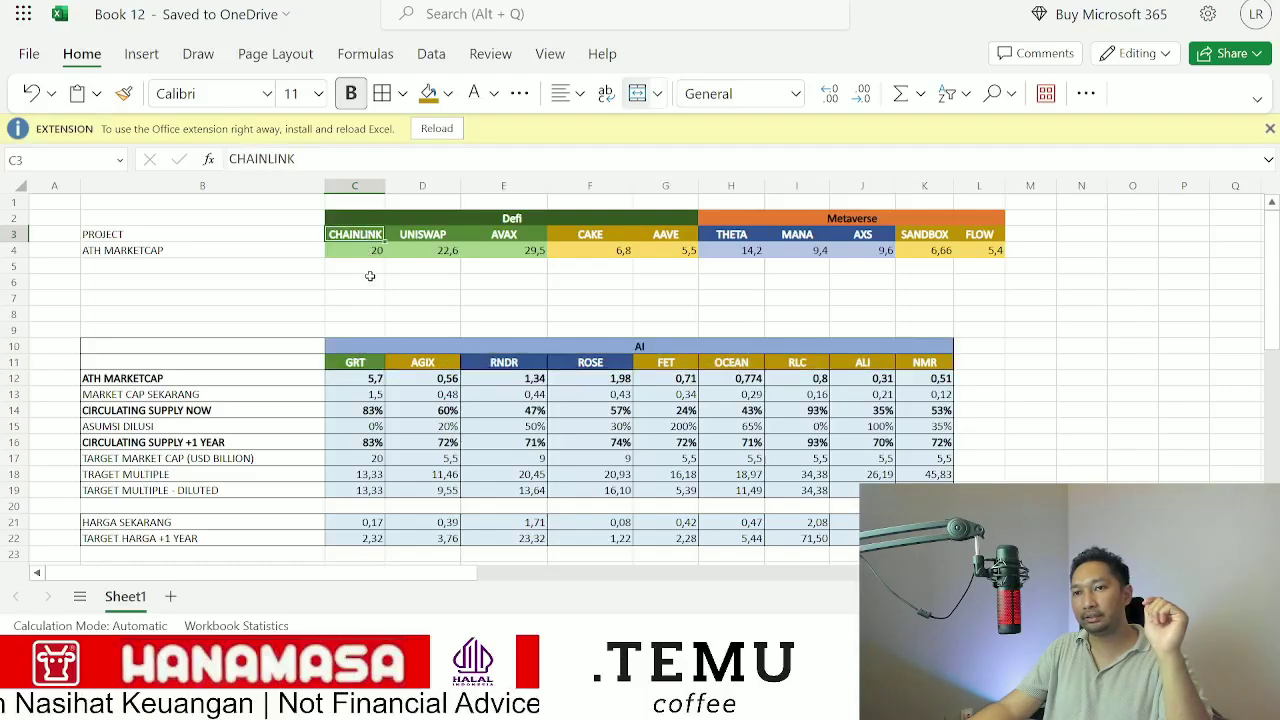
{"action": "left_click", "coordinate": [366, 362]}
{"action": "left_click", "coordinate": [366, 234]}
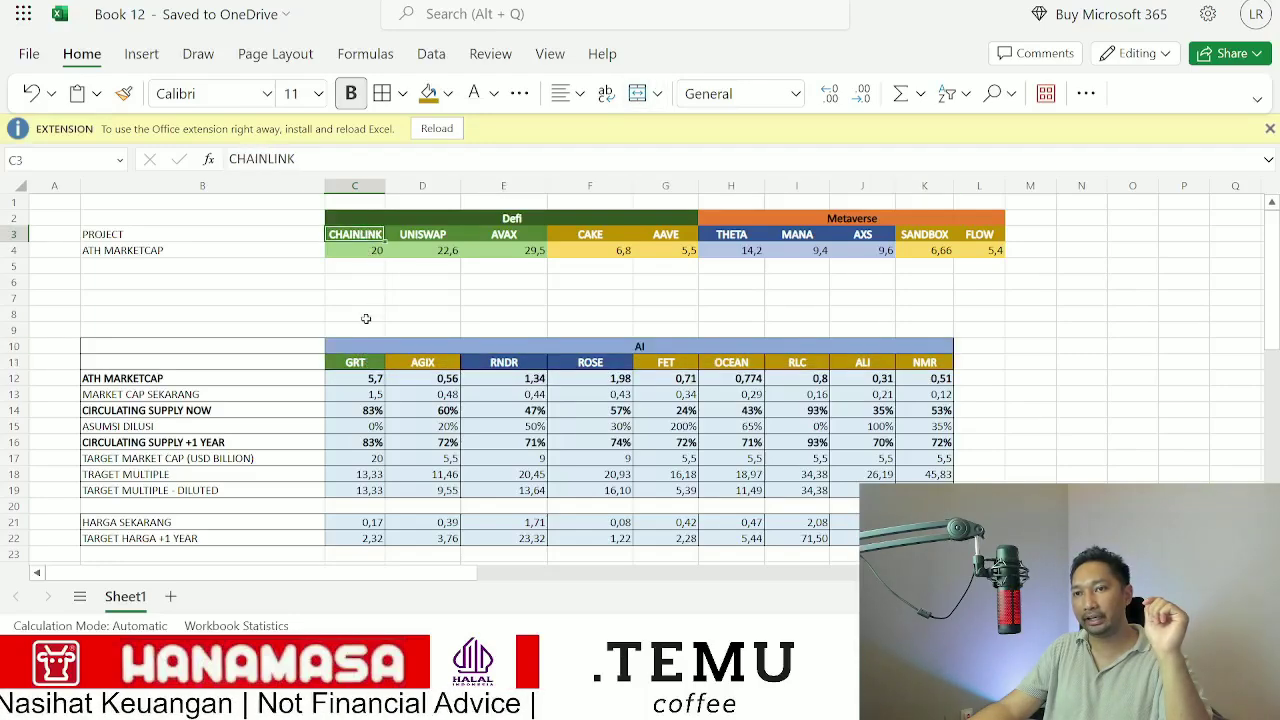
{"action": "left_click", "coordinate": [362, 360]}
{"action": "left_click", "coordinate": [367, 233]}
{"action": "left_click", "coordinate": [371, 250]}
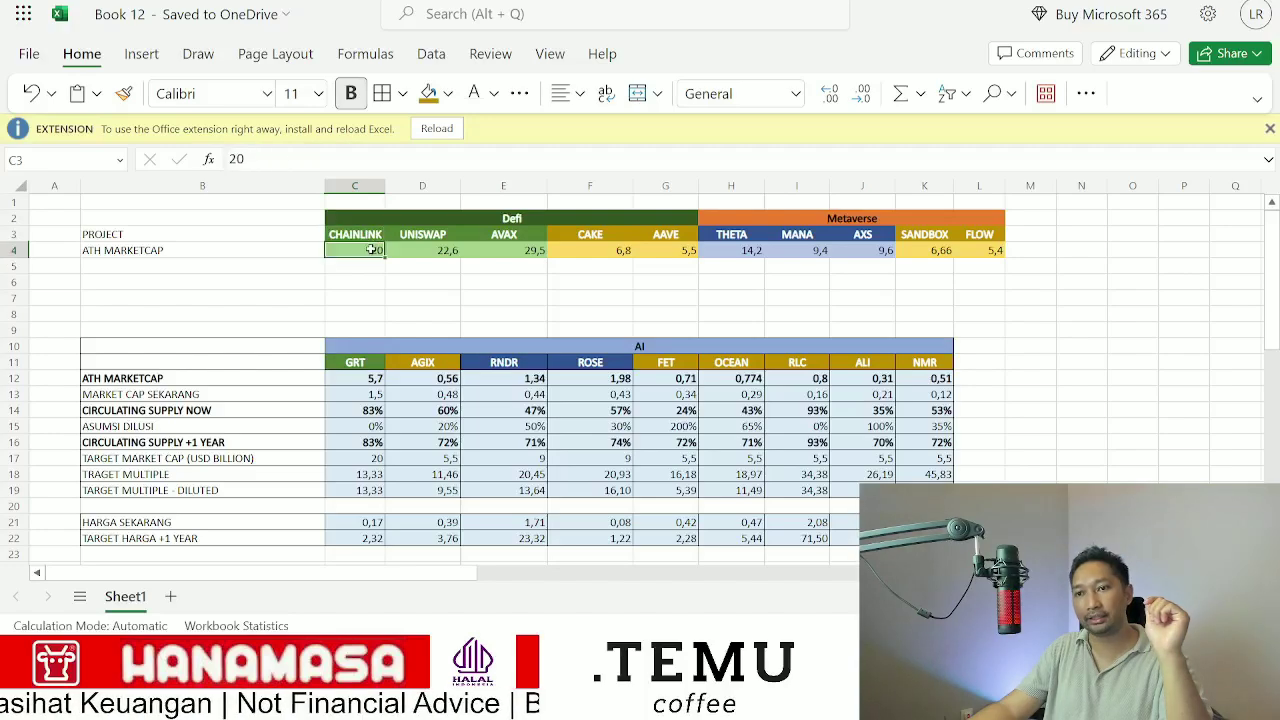
{"action": "left_click", "coordinate": [372, 458]}
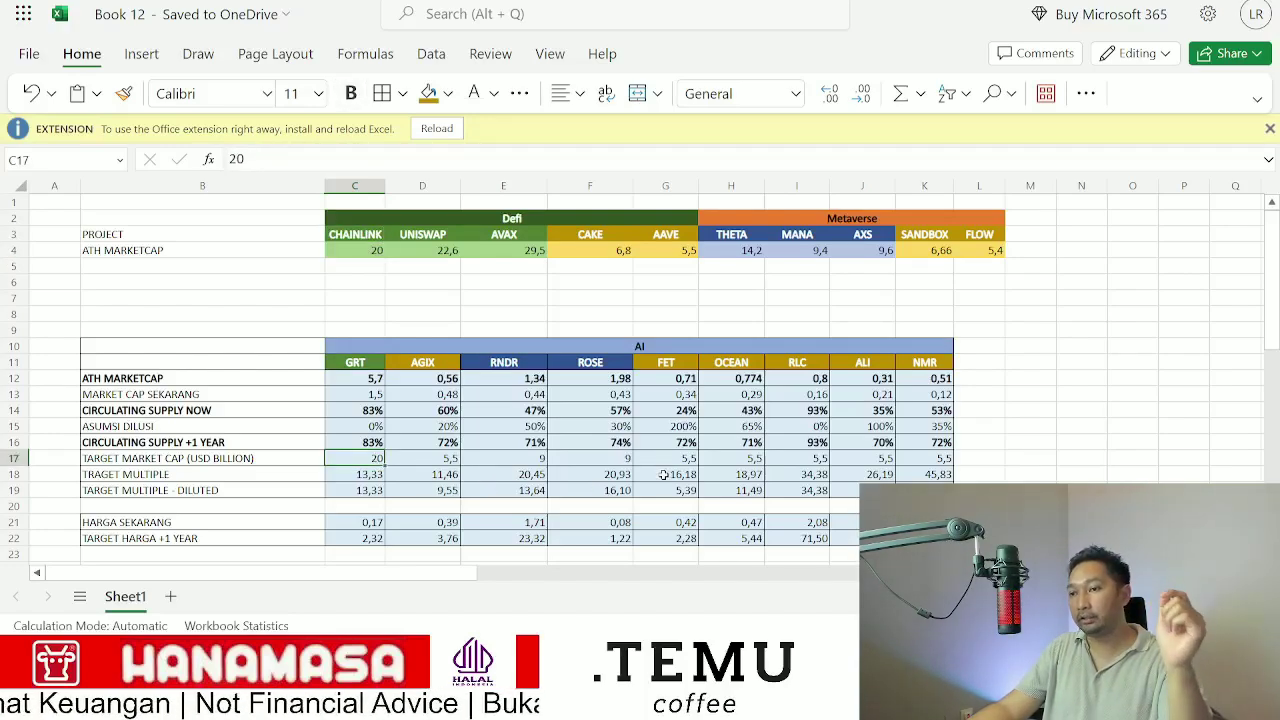
- Inspect the diluted target multiples of GRT, AGIX, RNDR and ROSE one by one
{"action": "scroll", "coordinate": [747, 496], "scroll_direction": "down", "scroll_amount": 2}
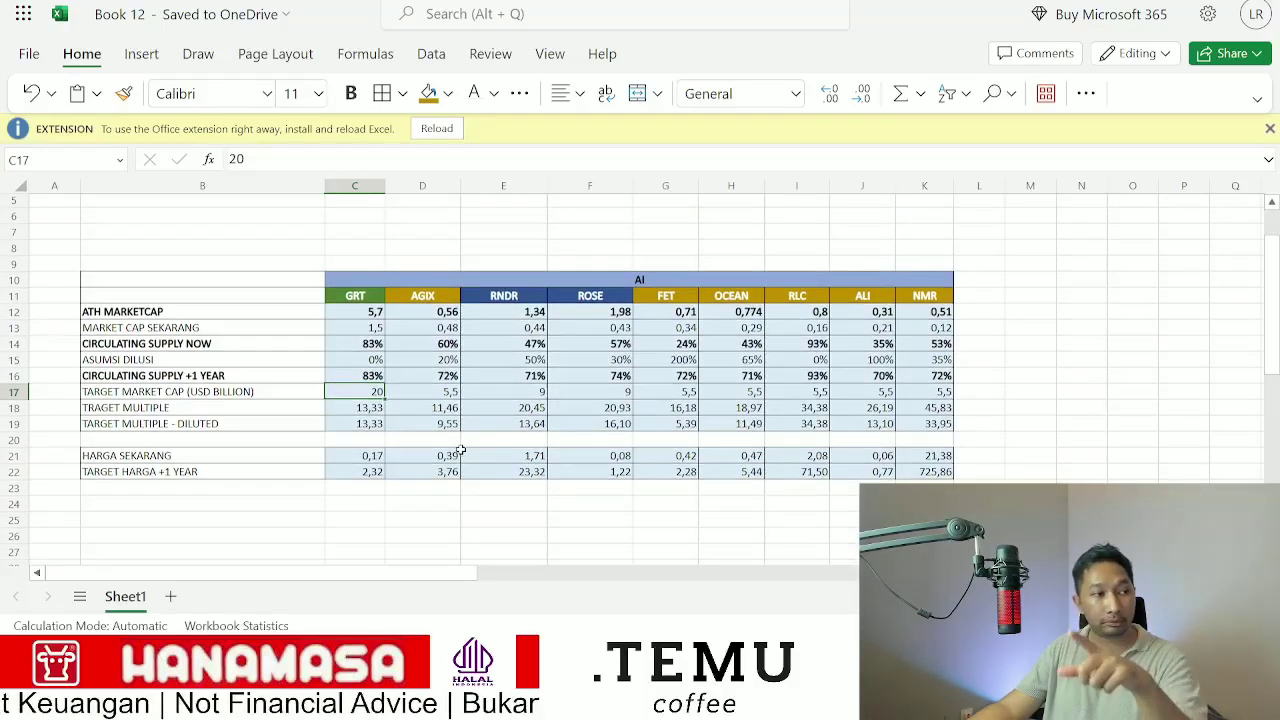
{"action": "left_click", "coordinate": [364, 427]}
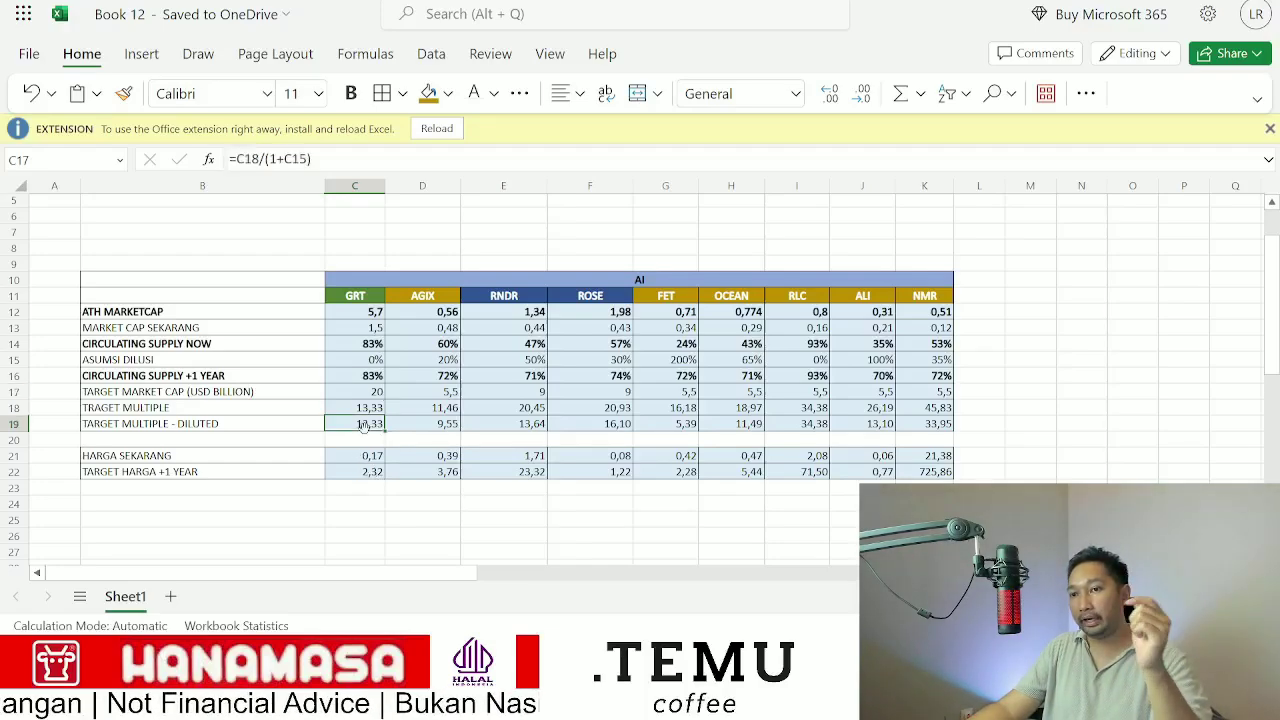
{"action": "left_click", "coordinate": [453, 425]}
{"action": "left_click", "coordinate": [512, 424]}
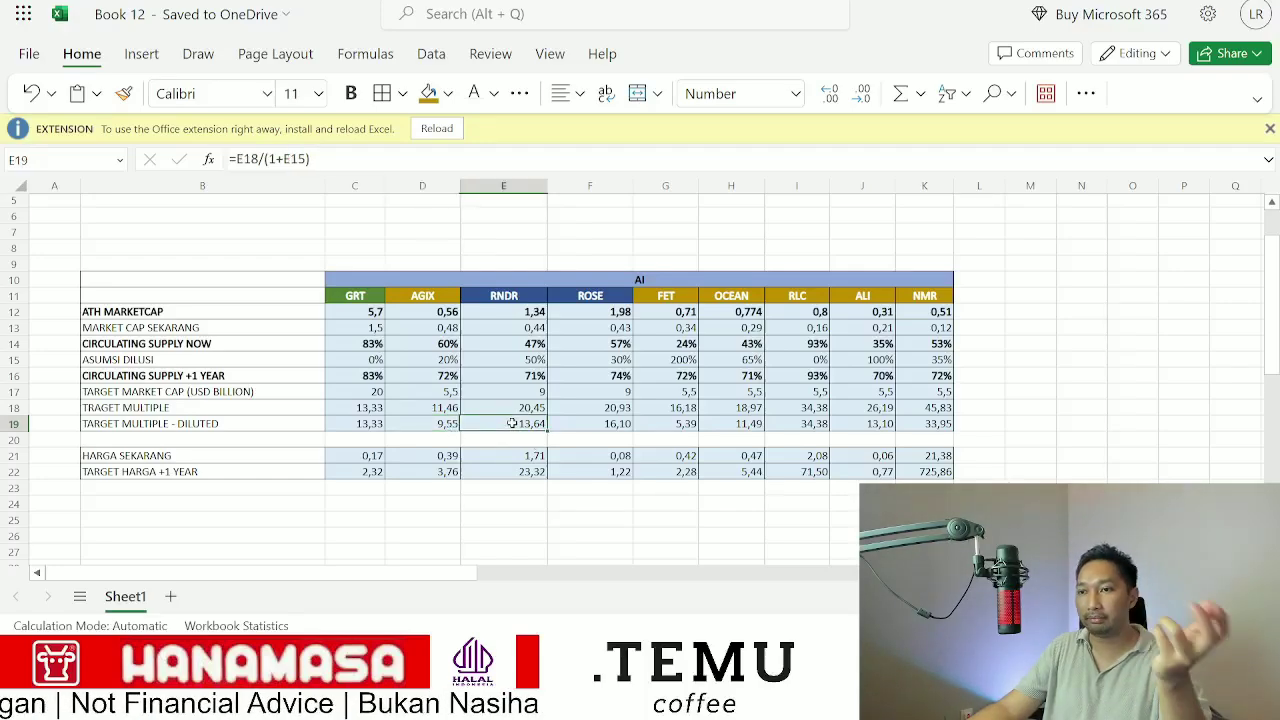
{"action": "left_click", "coordinate": [617, 424]}
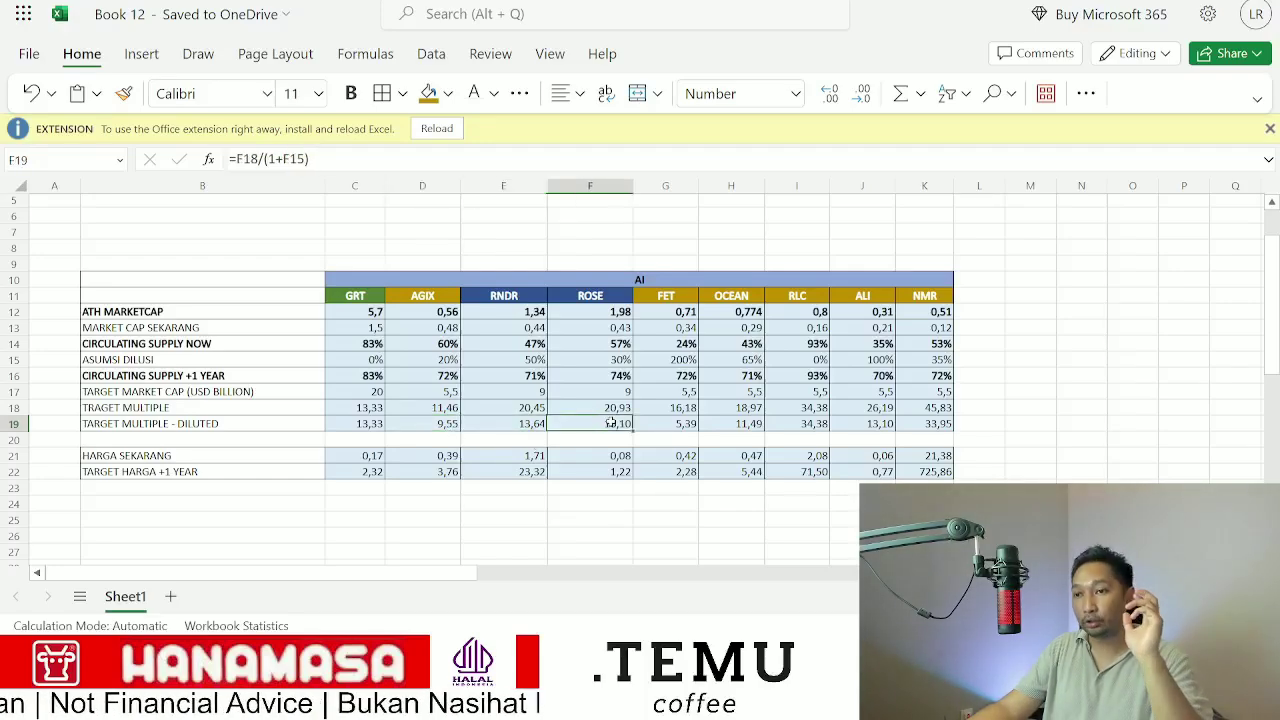
{"action": "scroll", "coordinate": [610, 423], "scroll_direction": "up", "scroll_amount": 2}
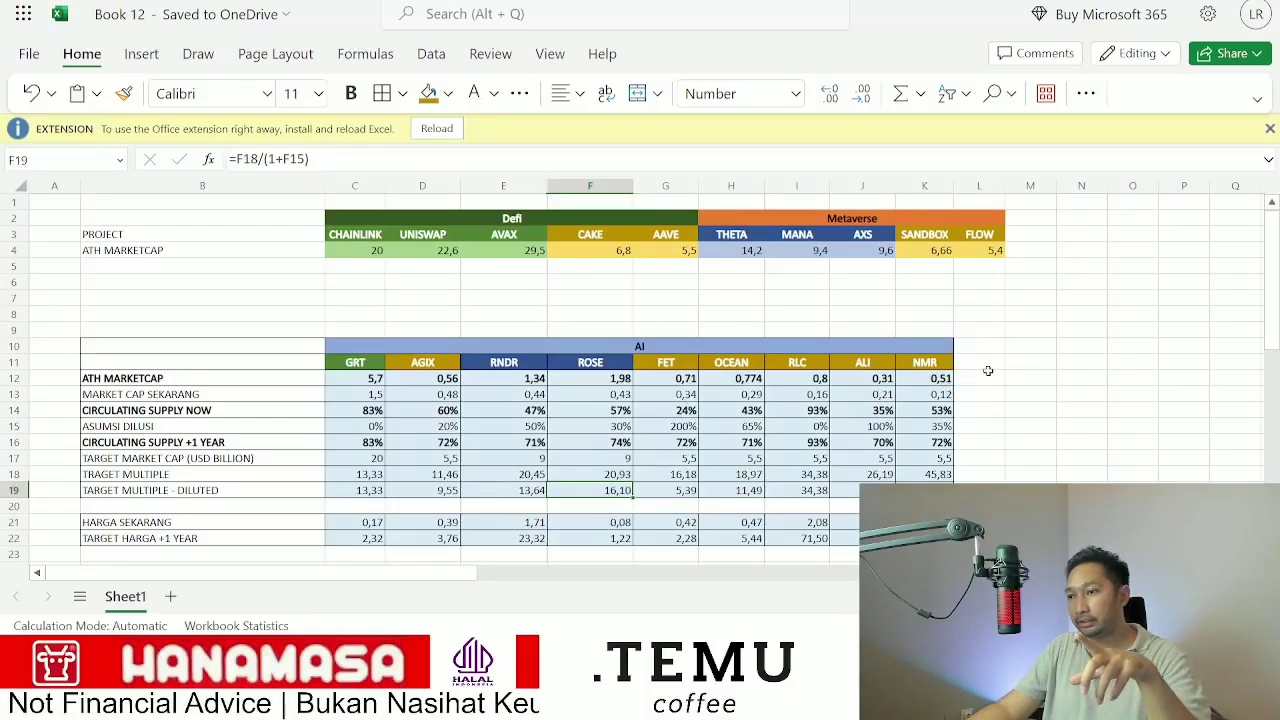
{"action": "left_click_drag", "start_coordinate": [985, 362], "coordinate": [985, 555]}
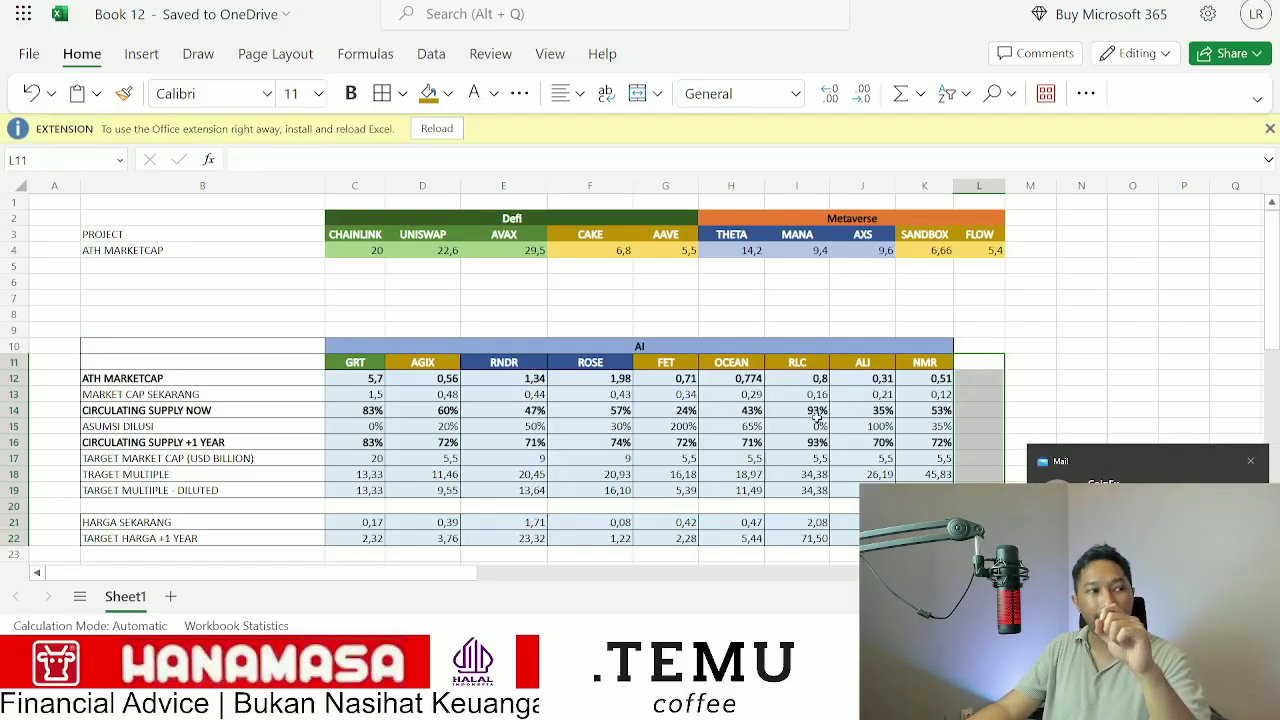
{"action": "left_click", "coordinate": [992, 302]}
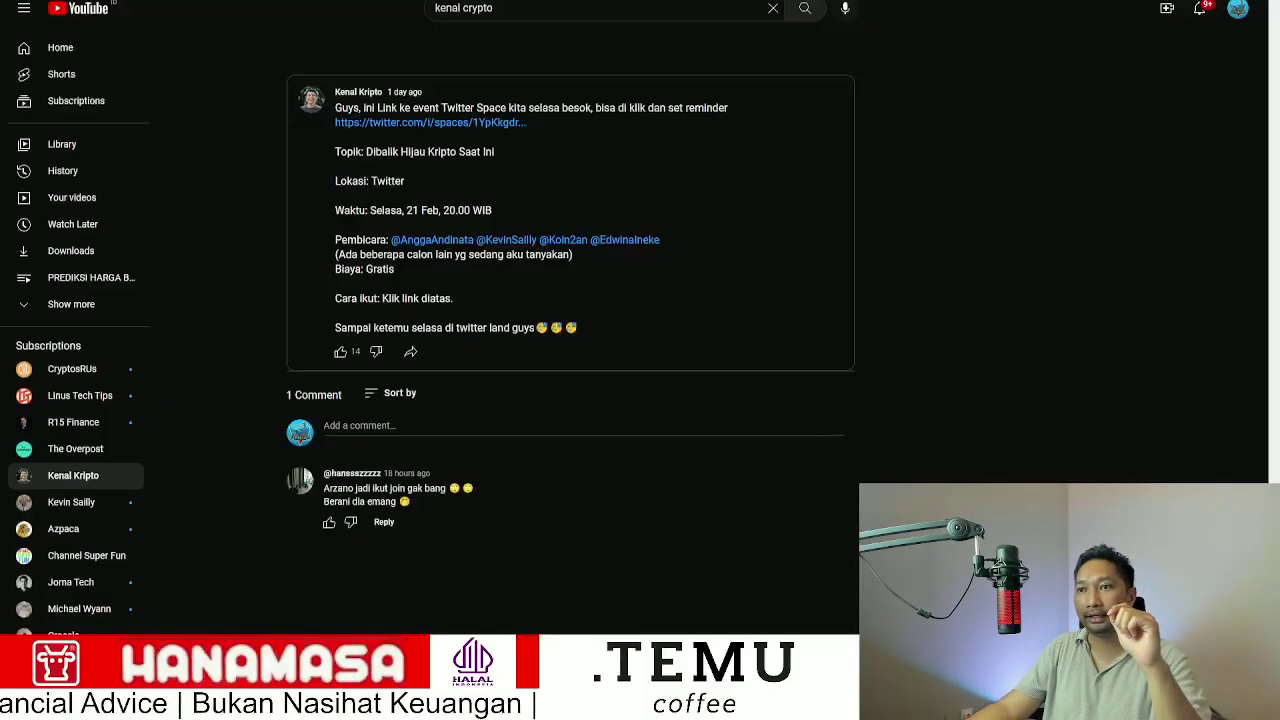